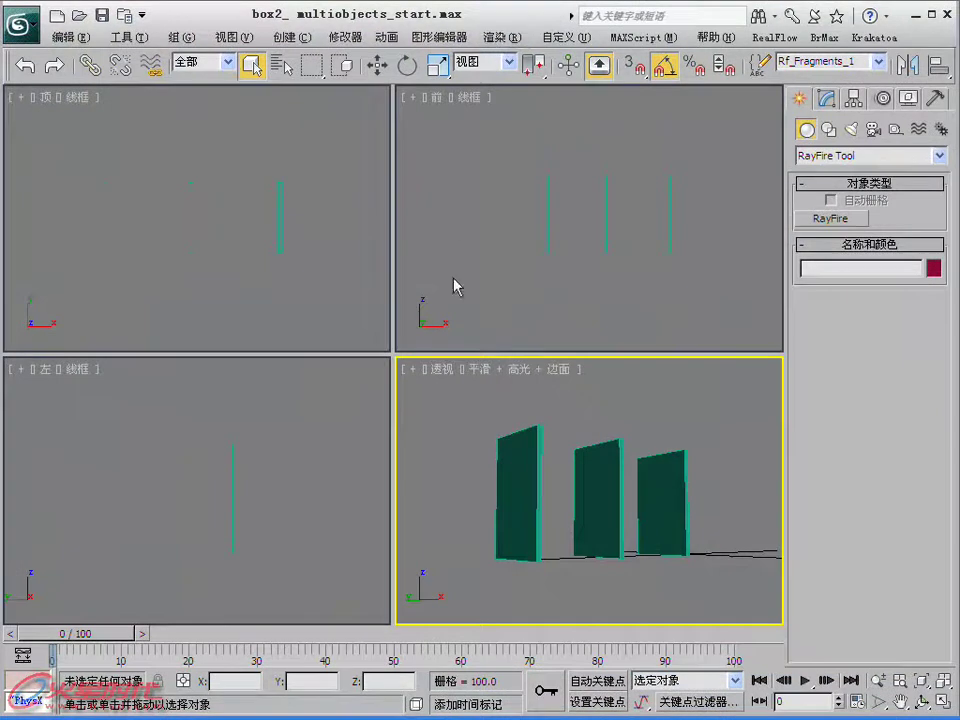
Step: Select Box001 and start a RayFire object from the RayFire Tool category
left_click_drag(468, 405, 724, 597)
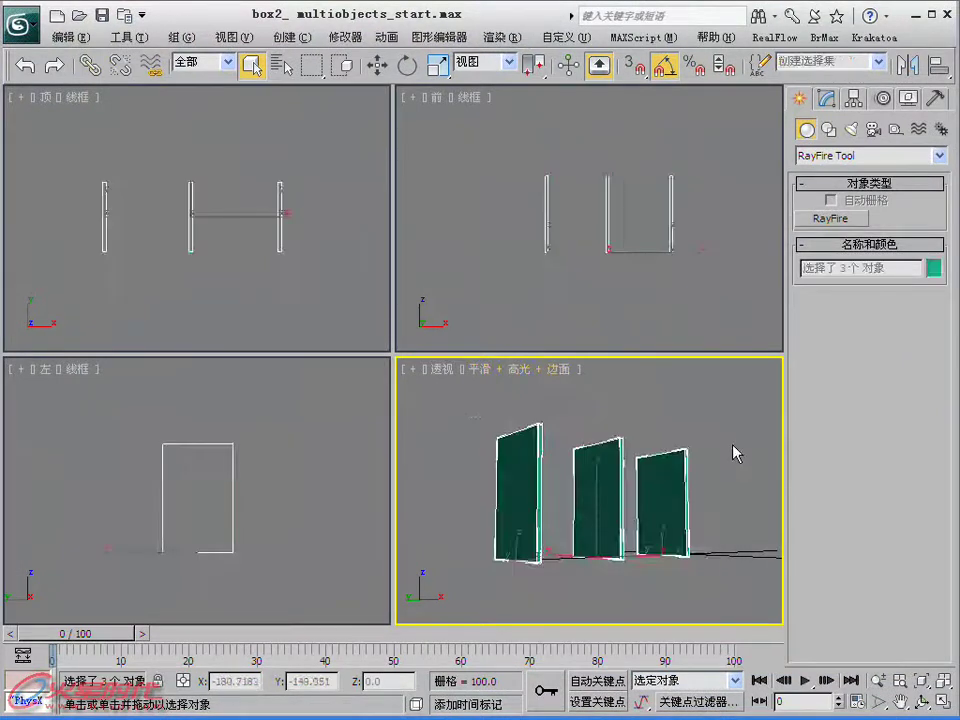
left_click(535, 437)
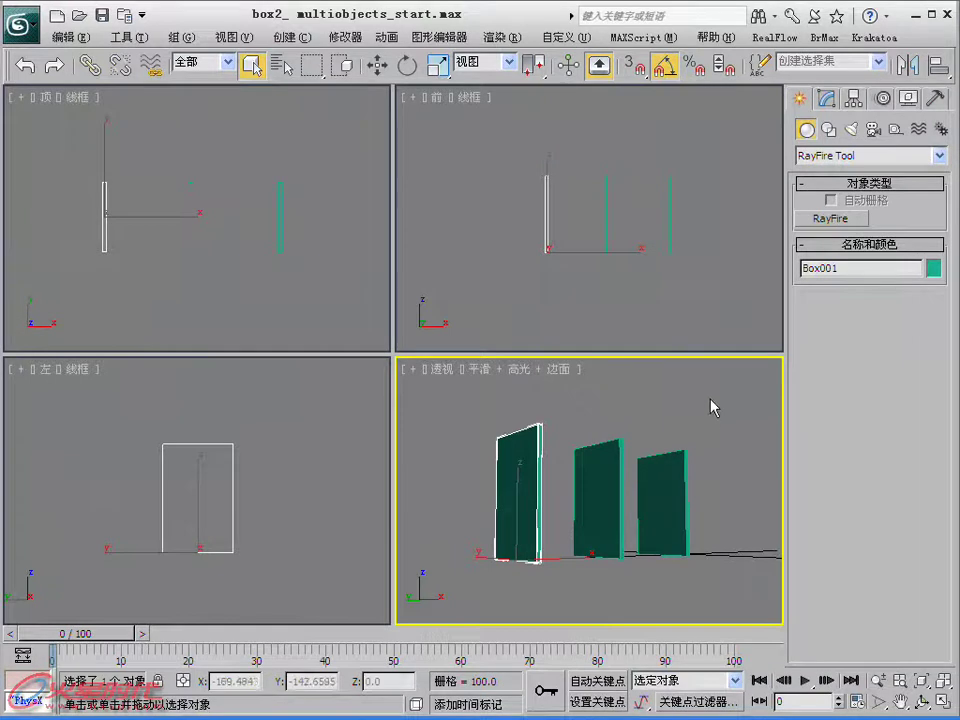
left_click(842, 156)
left_click(826, 172)
left_click(840, 156)
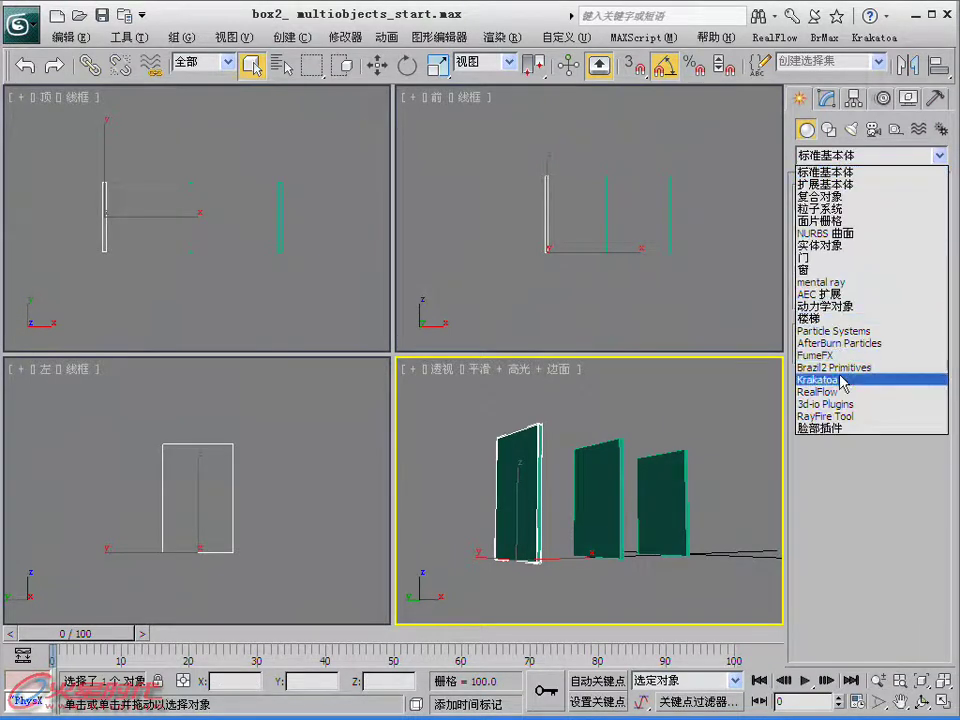
left_click(842, 416)
left_click(828, 219)
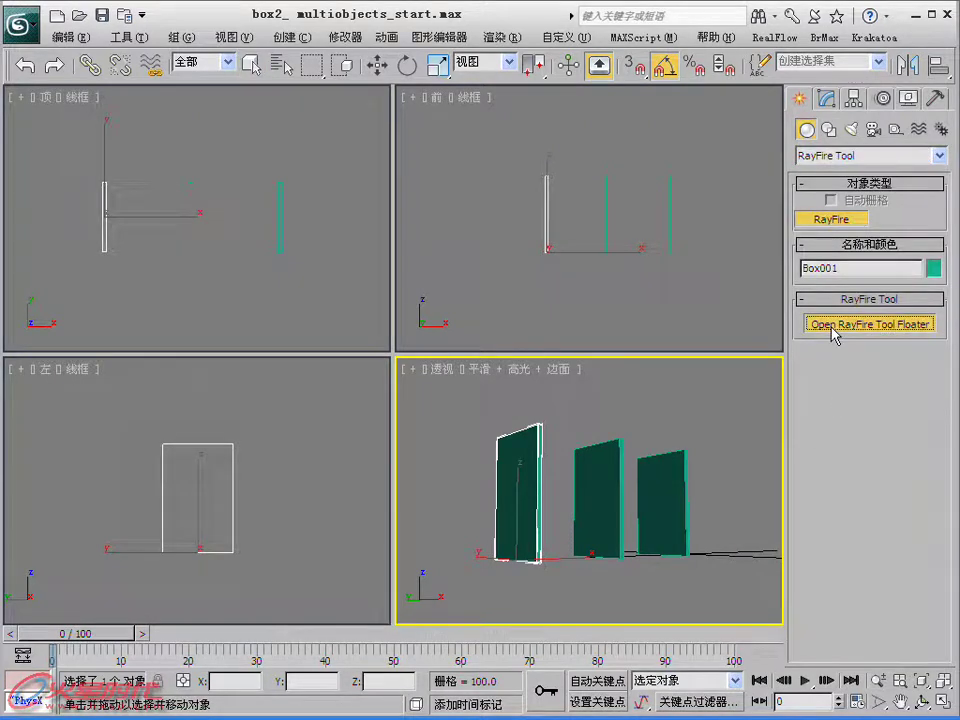
Step: Open the RayFire Tool floater and replace its Impact Objects list with Box001–Box003
left_click(831, 328)
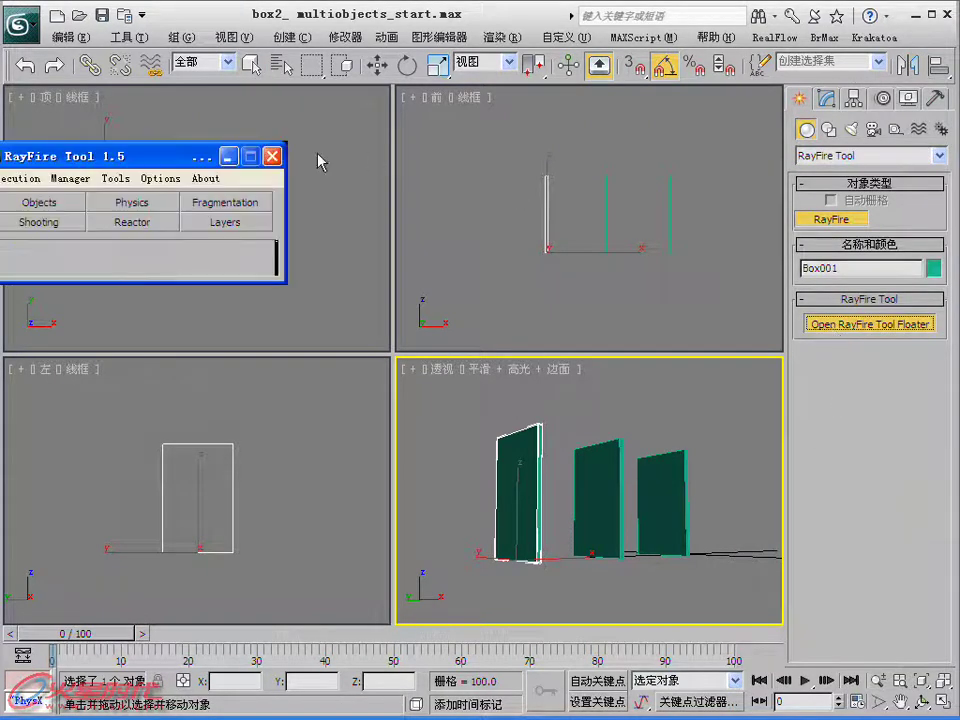
mouse_move(171, 163)
left_mouse_down()
mouse_move(238, 75)
mouse_move(190, 18)
left_mouse_up()
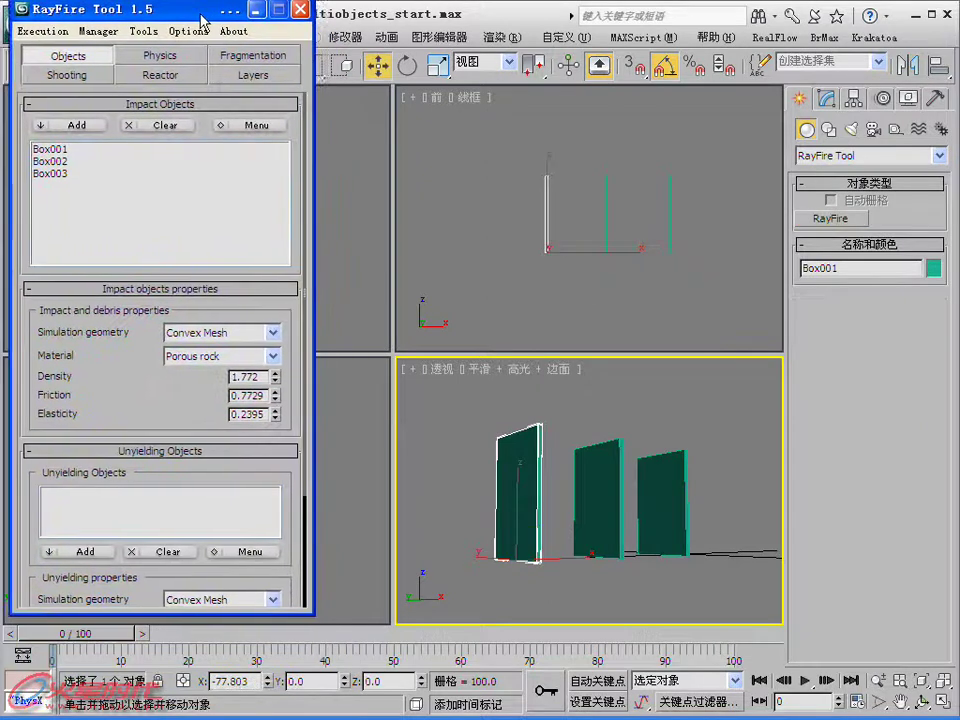
left_click(150, 125)
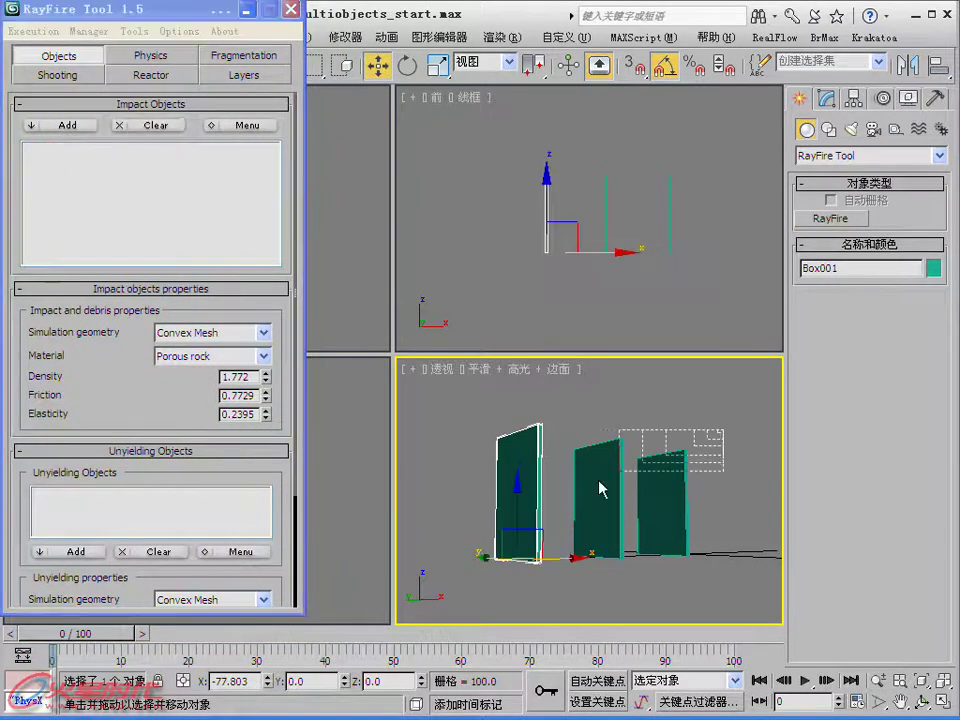
left_click_drag(714, 437, 480, 517)
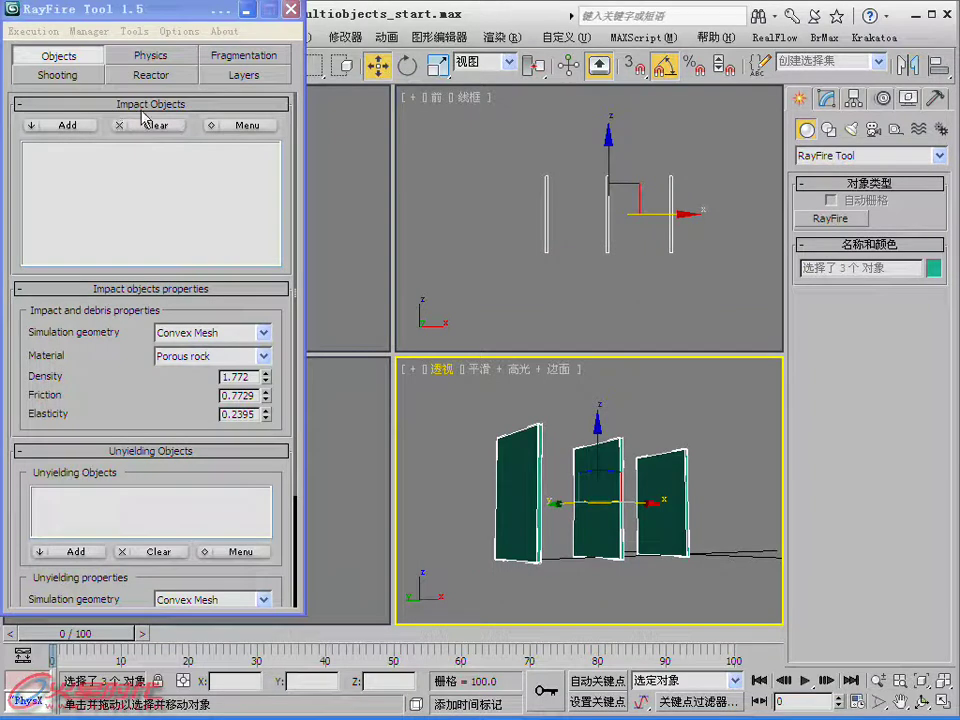
left_click_drag(473, 424, 703, 536)
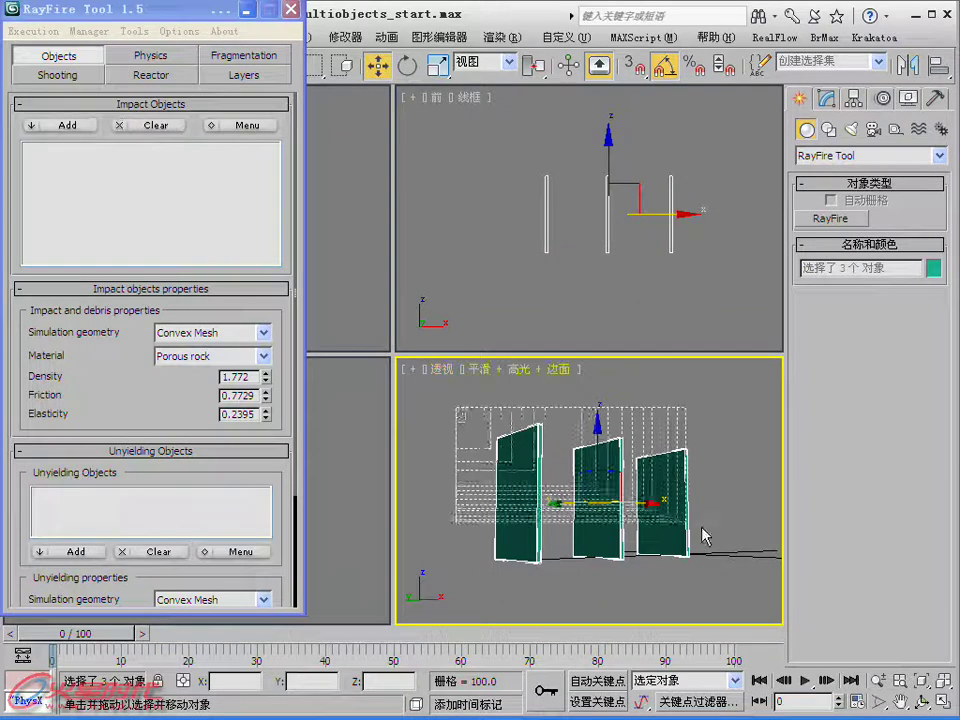
left_click(90, 127)
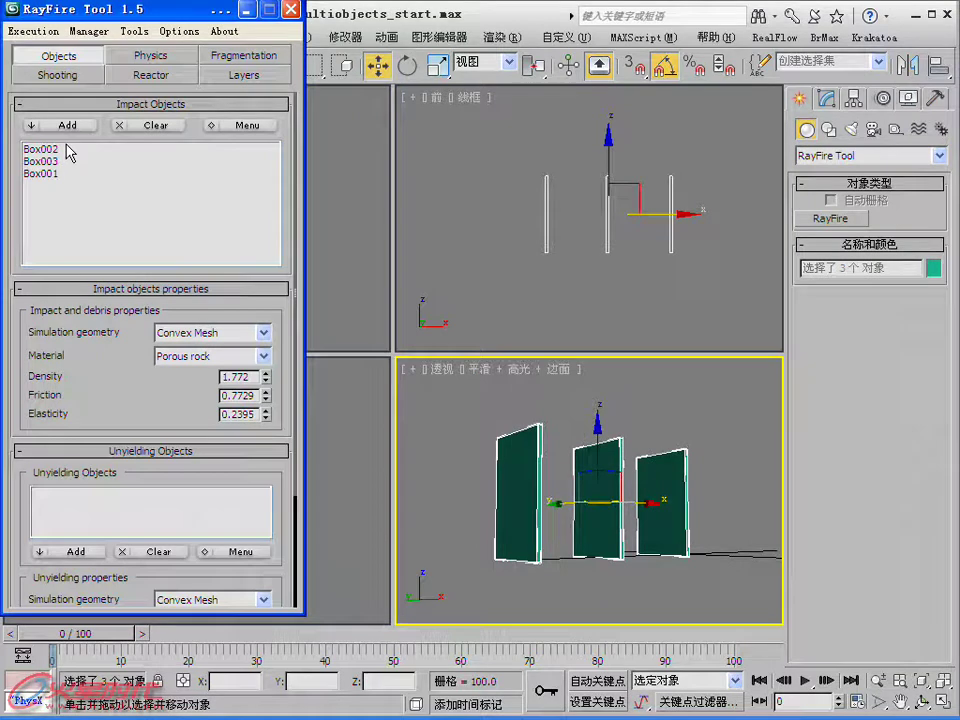
Step: Fragment the three slabs with Voronoi - Uniform at 20 iterations, then close the floater
left_click(240, 64)
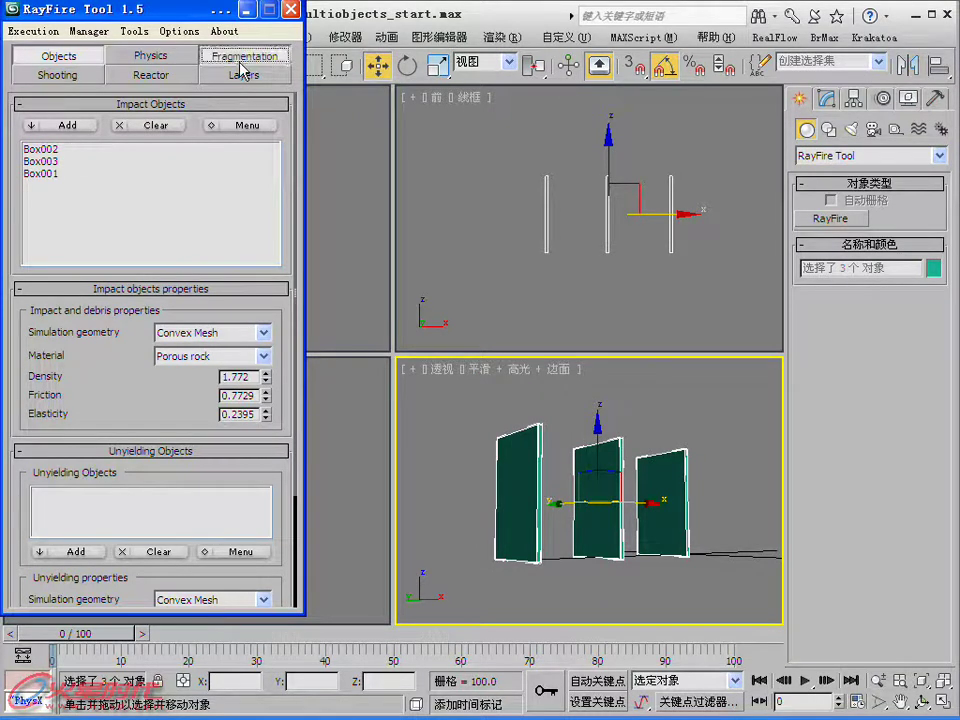
left_click(262, 144)
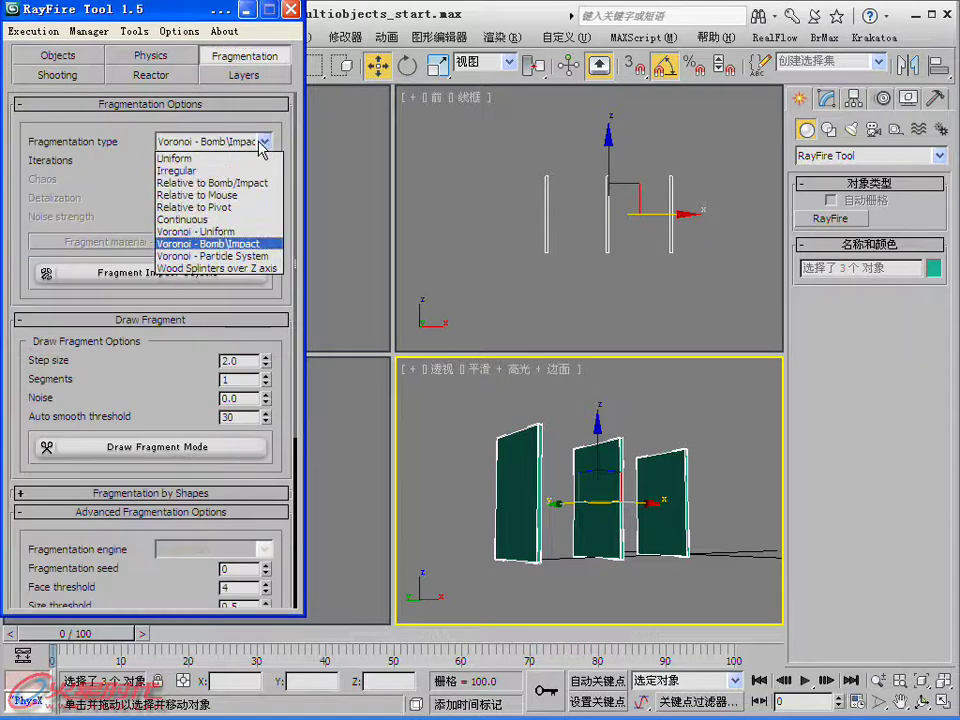
left_click(241, 232)
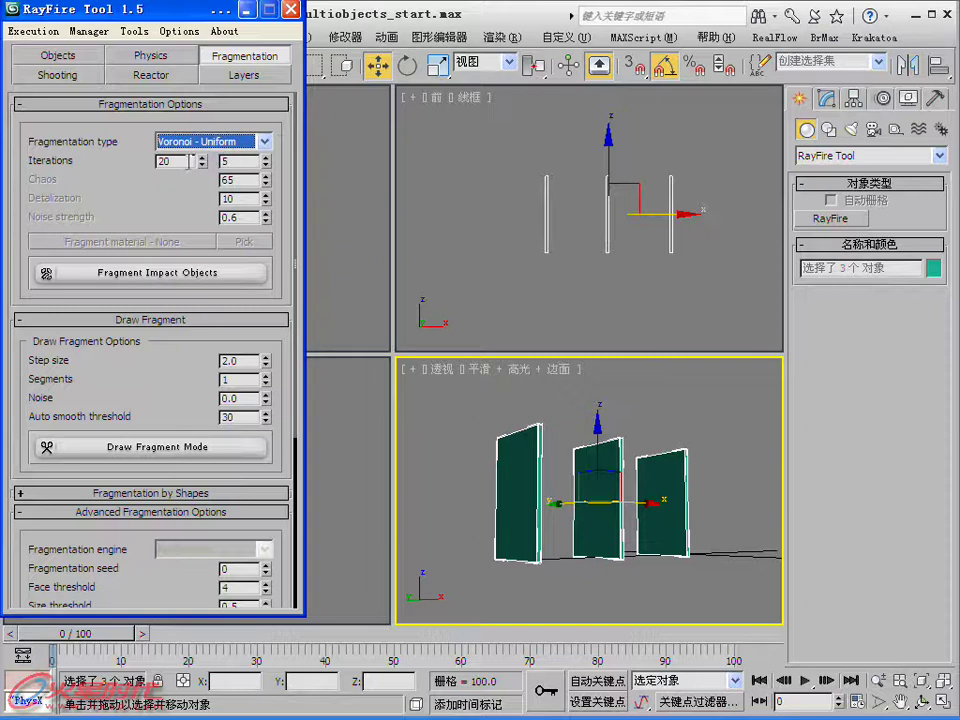
double_click(155, 161)
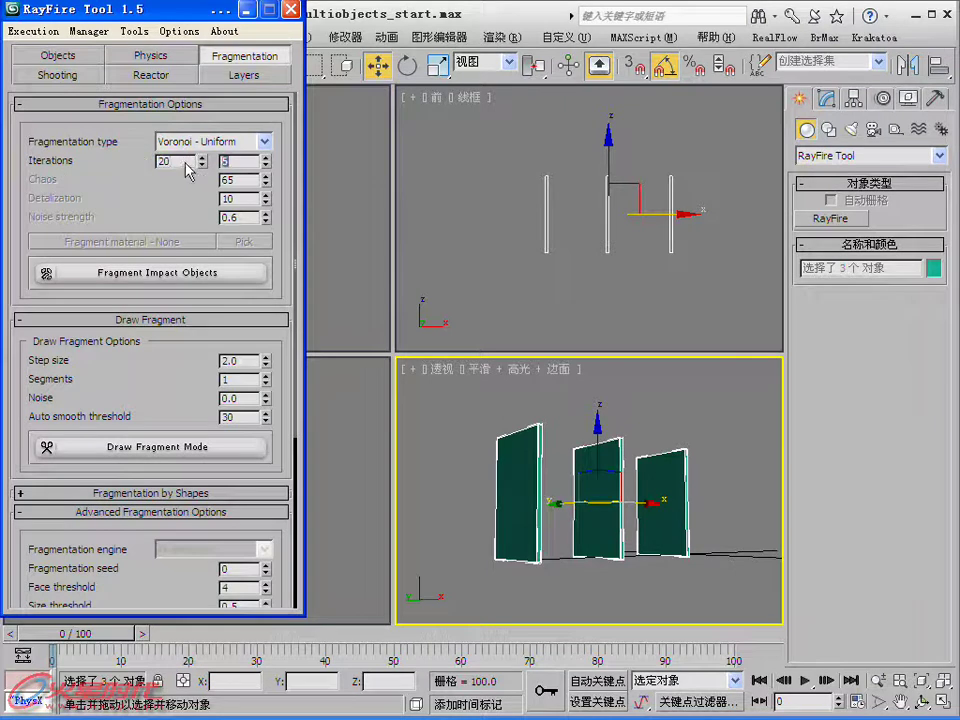
left_click(127, 278)
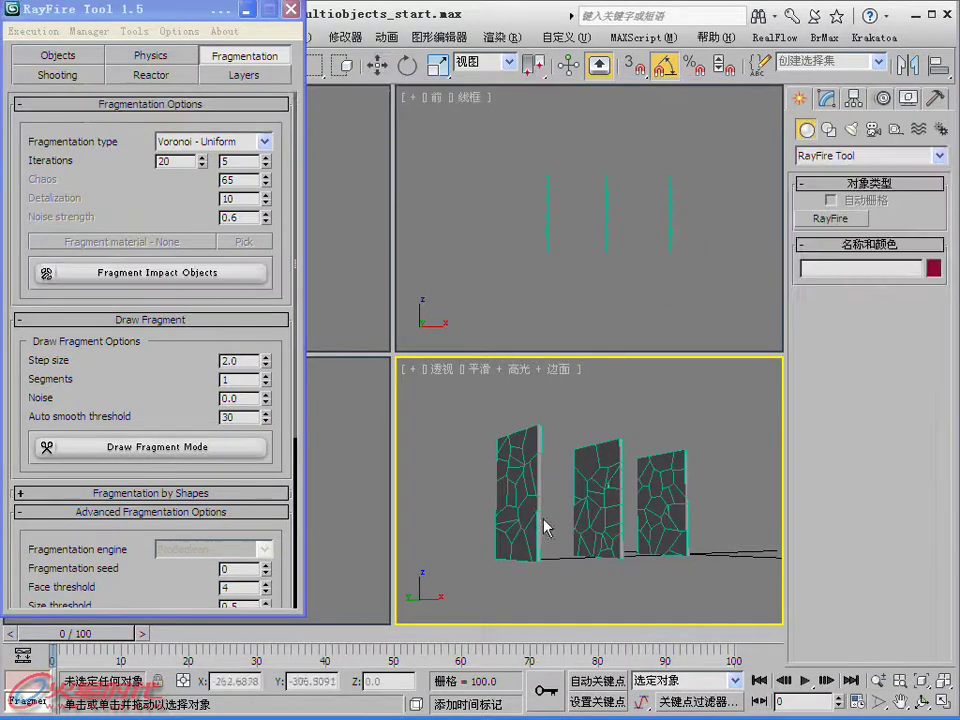
left_click(291, 9)
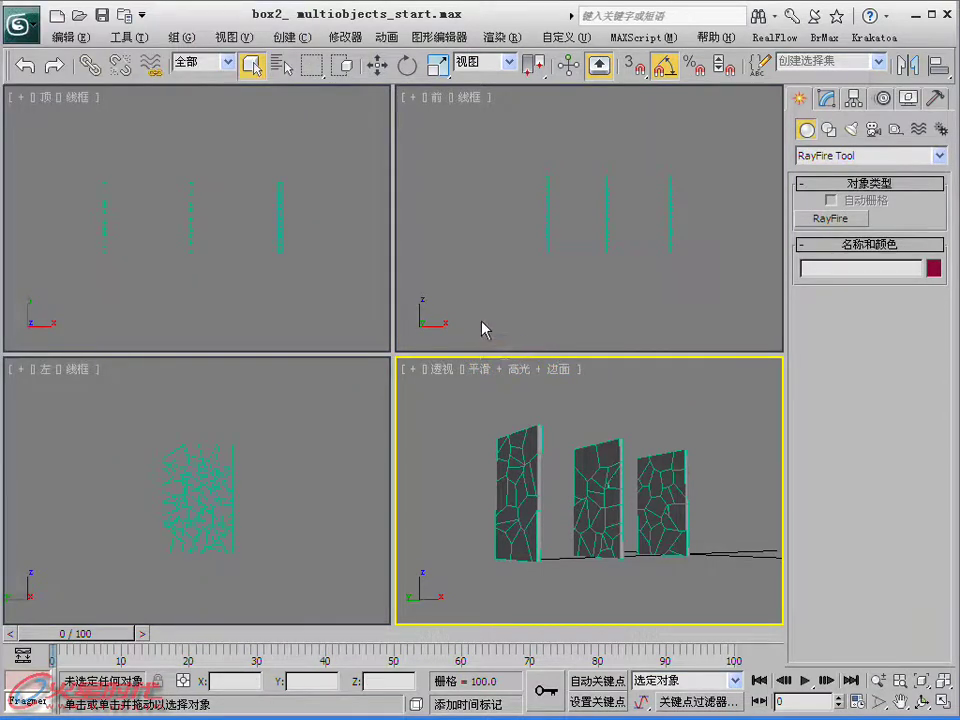
Step: Add a PhysX Flow particle system in Particle View and preview it on the timeline
key("6")
left_click_drag(123, 153, 120, 13)
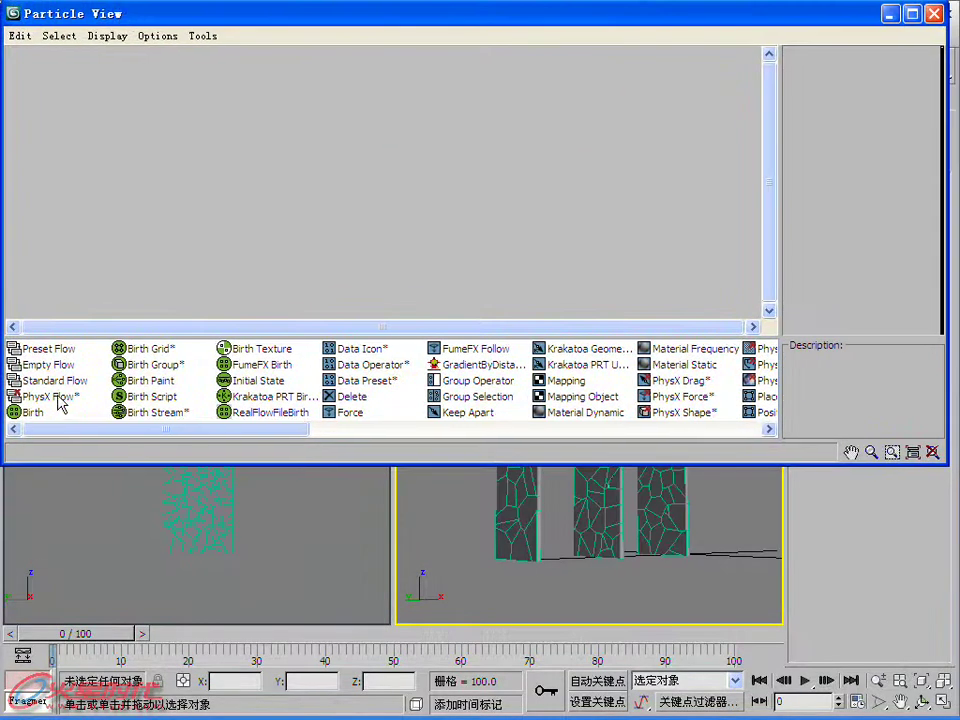
left_click_drag(57, 402, 27, 80)
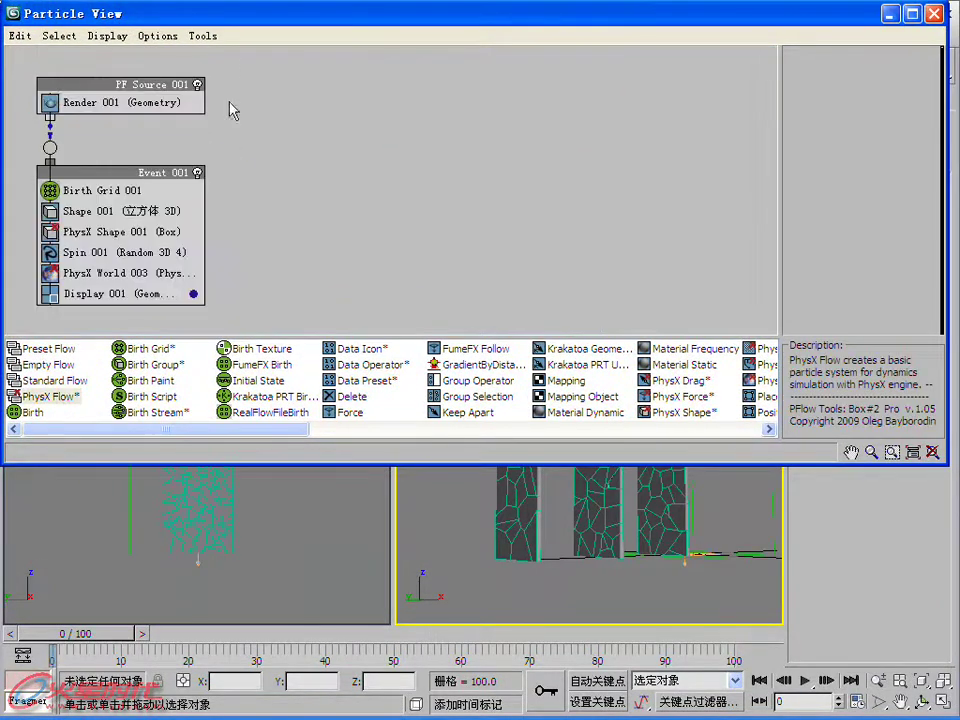
left_click(891, 13)
mouse_move(44, 636)
left_mouse_down()
mouse_move(213, 620)
mouse_move(17, 620)
left_mouse_up()
key("6")
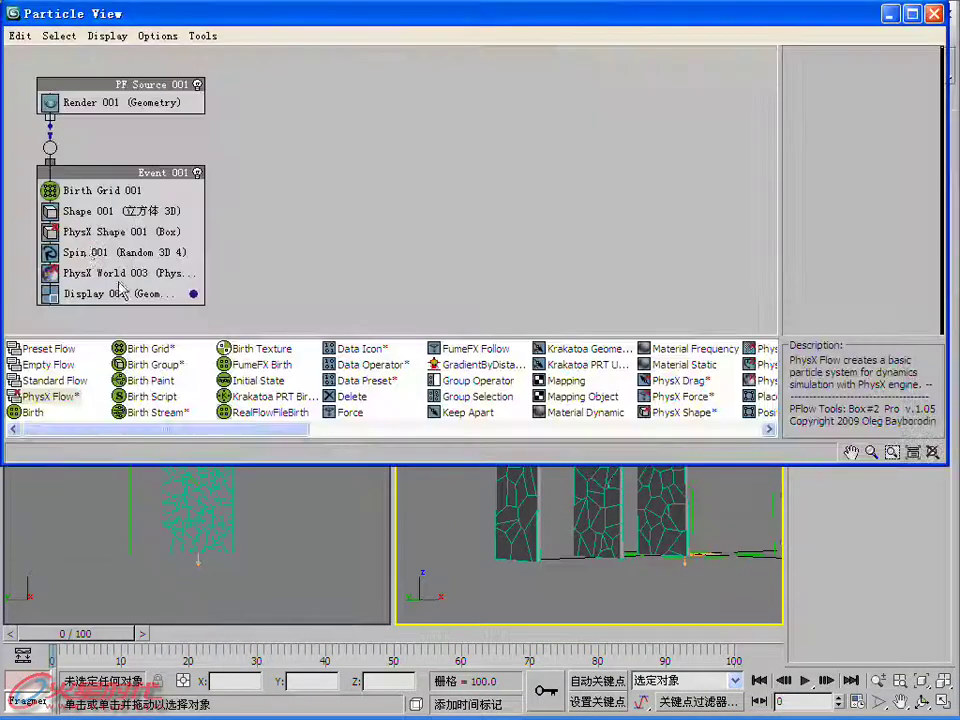
Step: Replace Birth Grid with Birth Stream, using Emit Stop 0 and Rate 1
left_click(133, 190)
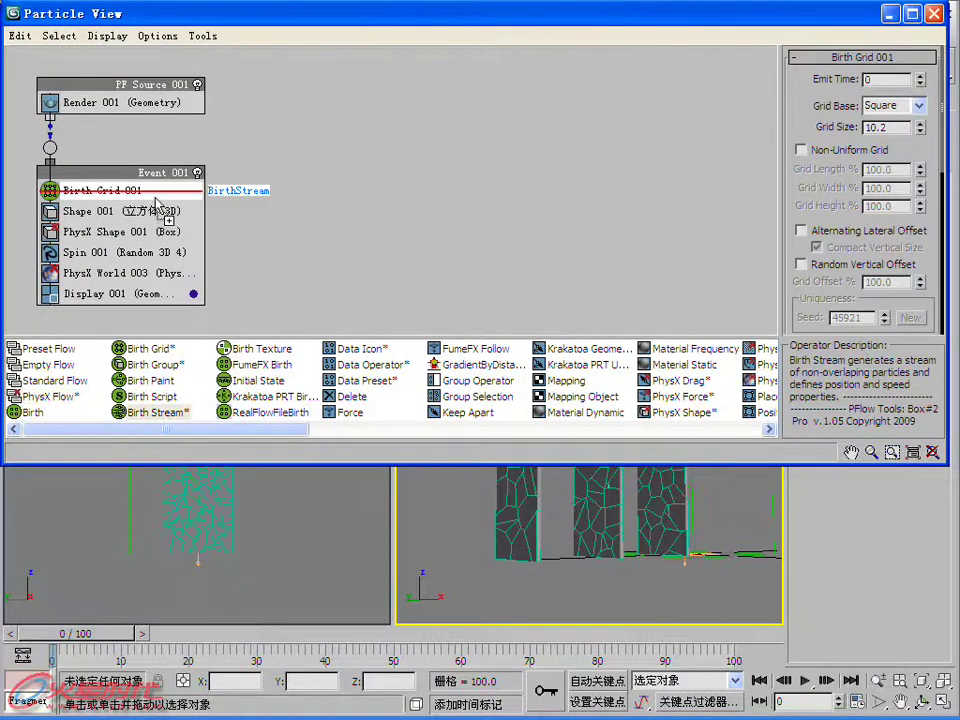
left_click_drag(160, 412, 157, 195)
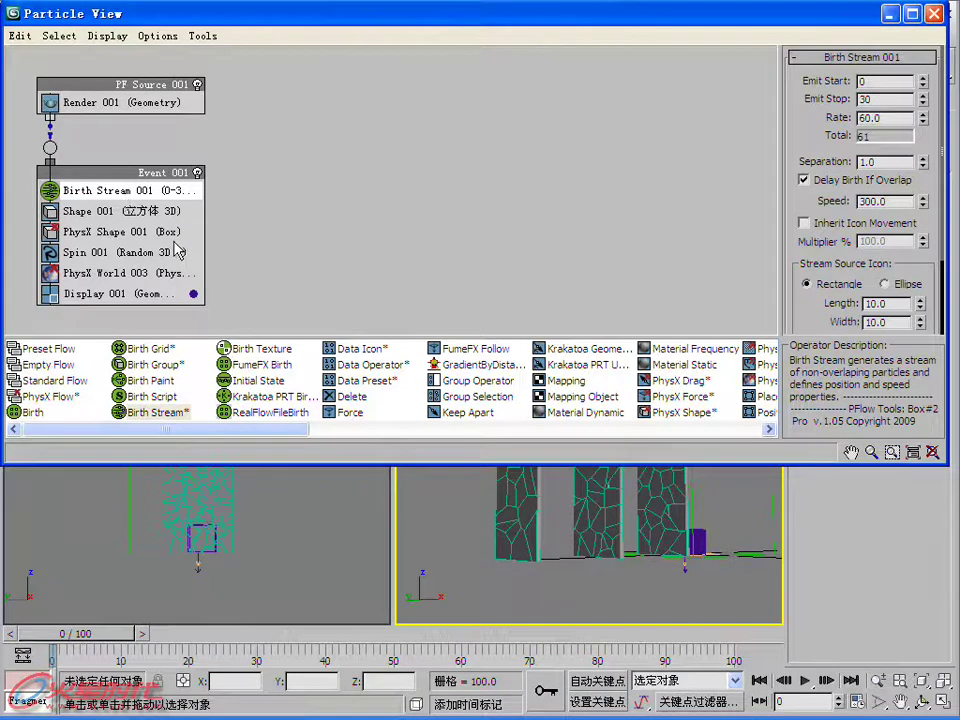
left_click(925, 104)
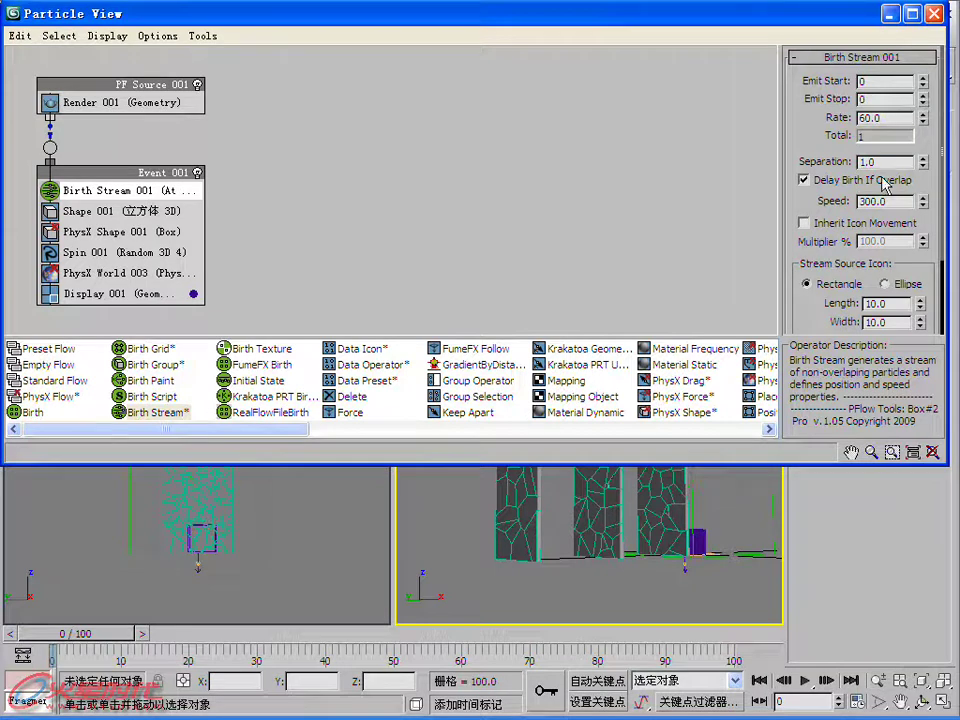
left_click_drag(885, 118, 858, 118)
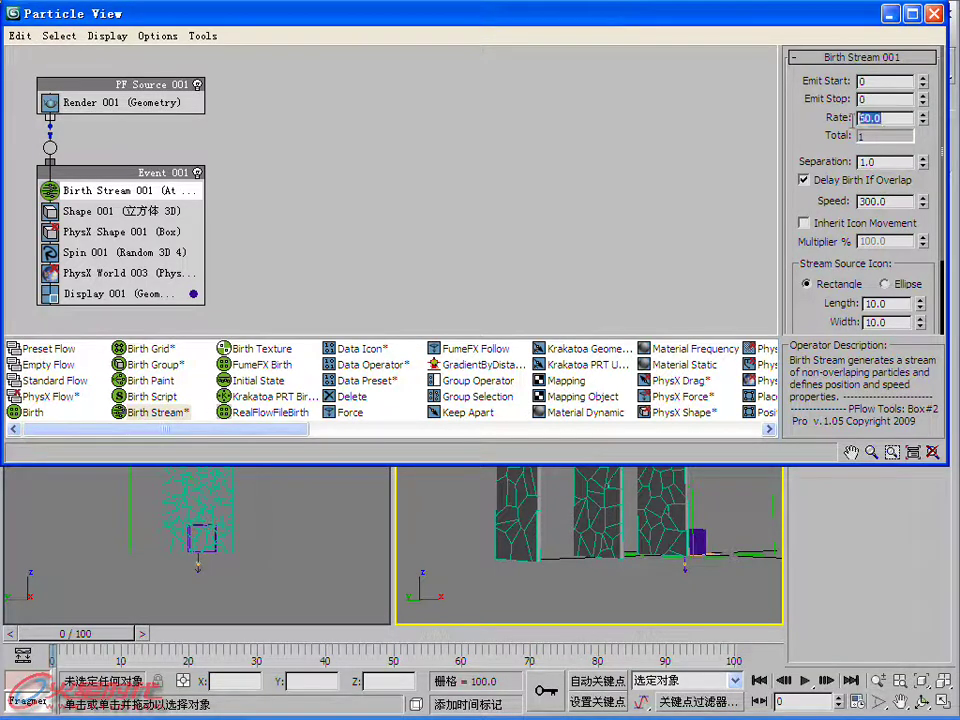
type("1")
key("Return")
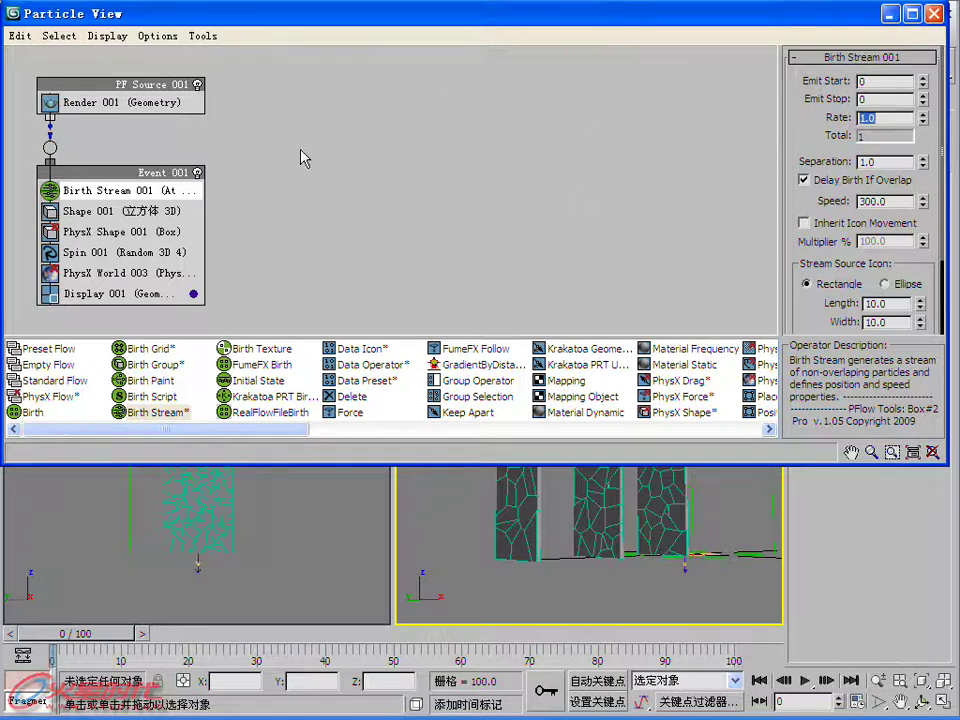
Step: Give particles the 80 面球体 shape and make PhysX Shape 001 collide as Sphere
left_click(180, 212)
left_click(878, 104)
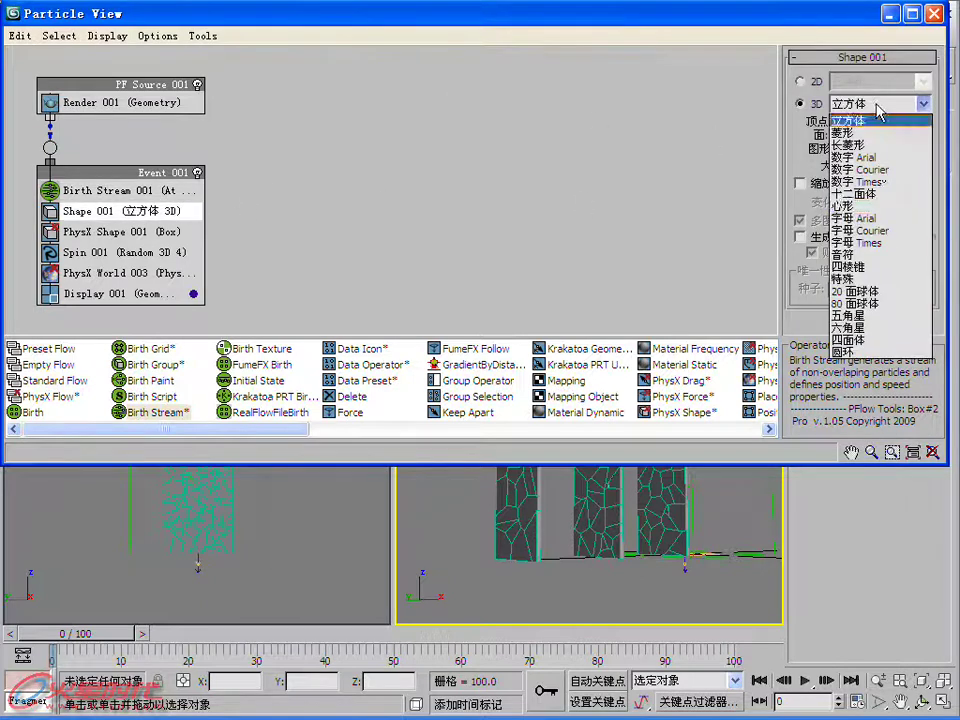
left_click(878, 304)
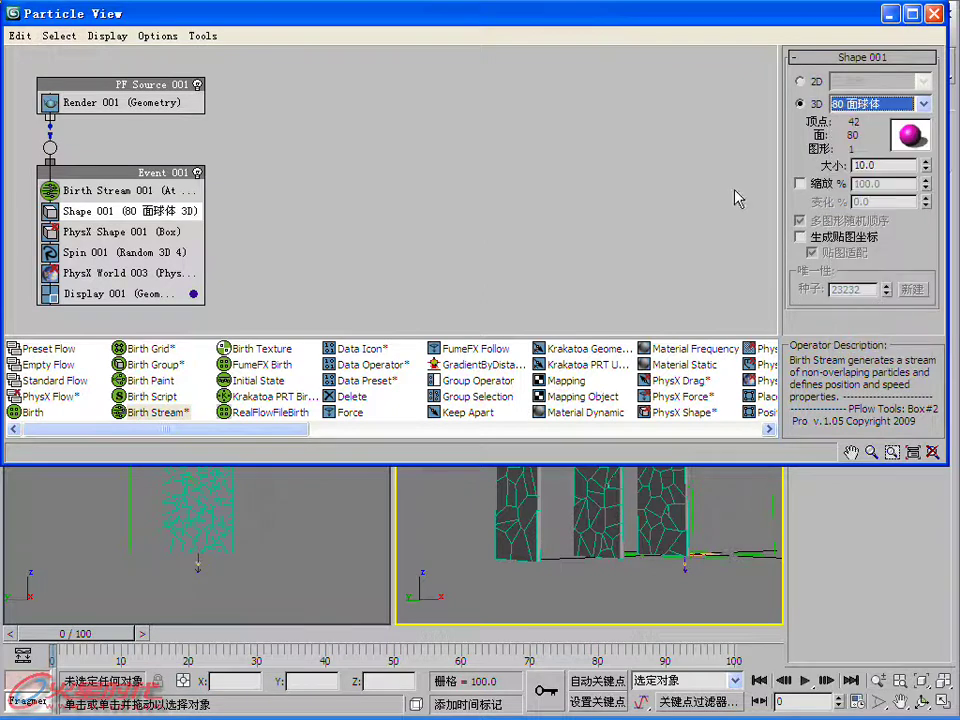
left_click(165, 230)
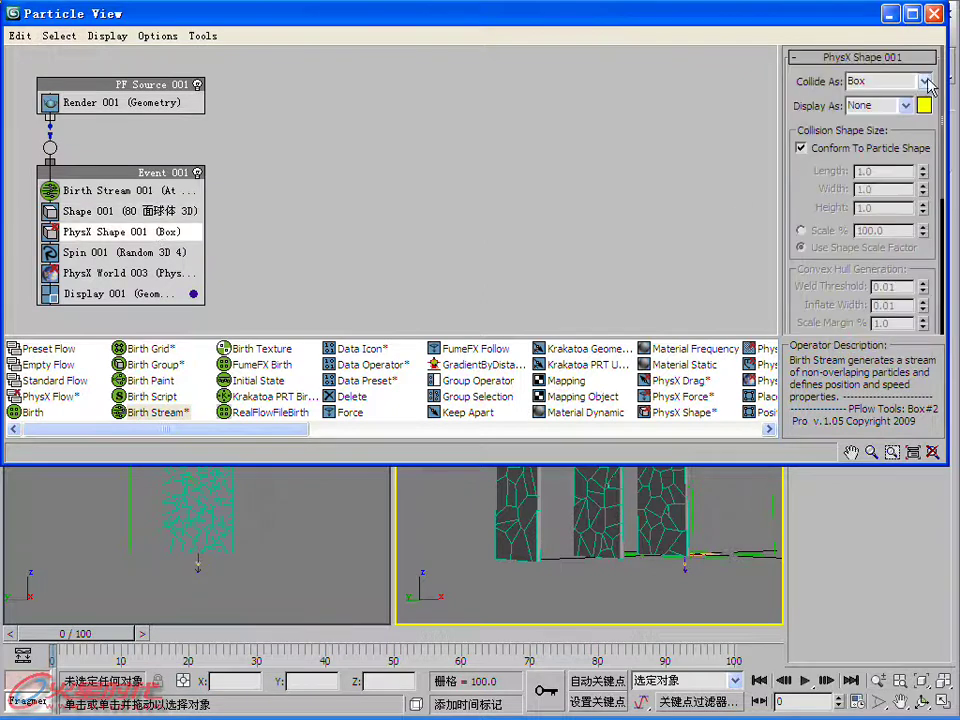
left_click(920, 81)
left_click(875, 134)
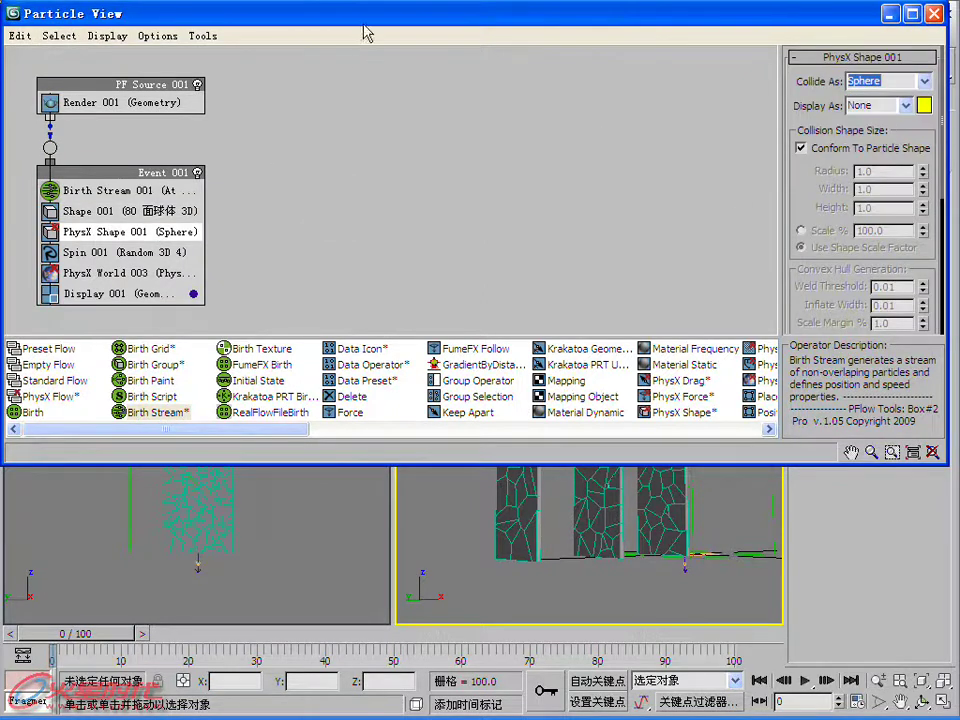
left_click_drag(365, 30, 371, 688)
mouse_move(126, 639)
left_mouse_down()
mouse_move(115, 636)
mouse_move(118, 620)
mouse_move(73, 621)
left_mouse_up()
Step: Move the Birth Stream 001 emitter left of the slabs in Front view and rotate it toward them
key("q")
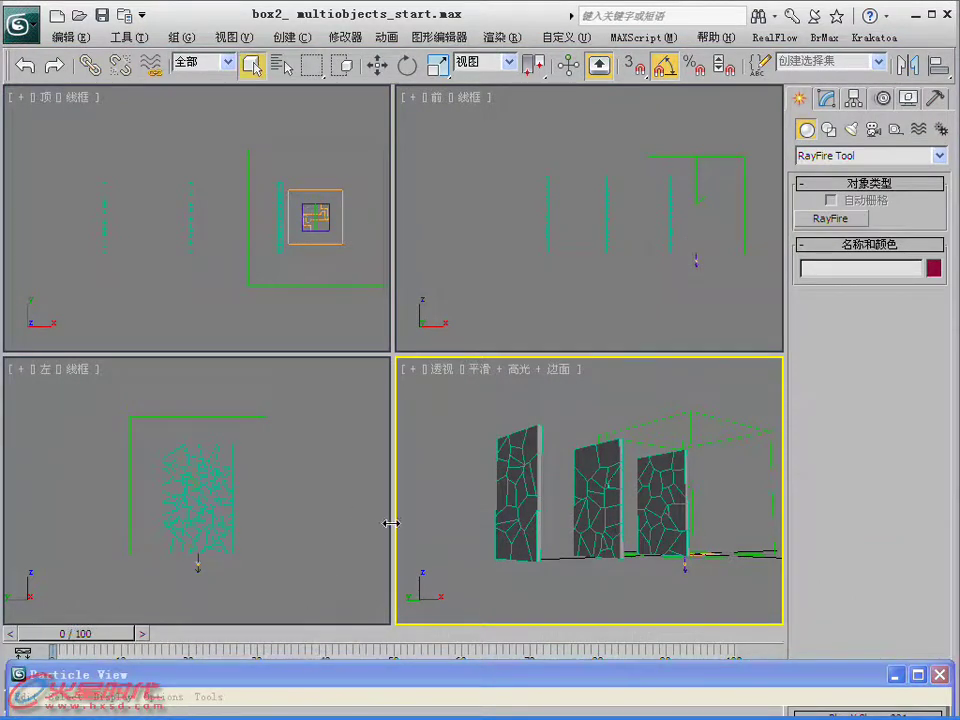
left_click(684, 572)
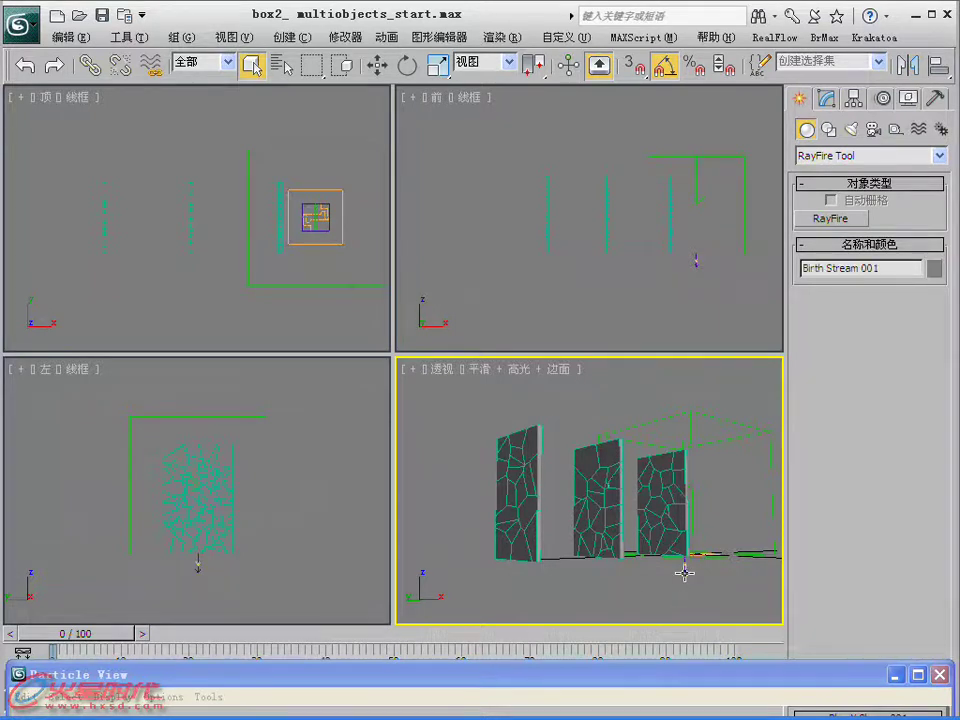
right_click(684, 572)
left_click(692, 560)
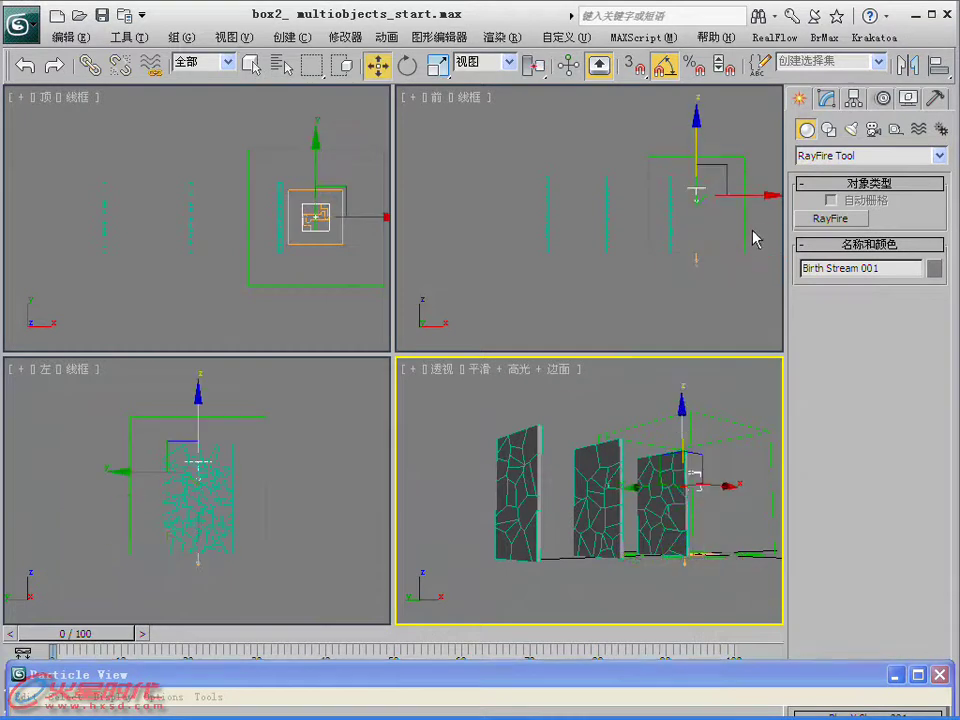
right_click(749, 197)
left_click_drag(749, 197, 493, 195)
right_click(493, 195)
left_click(510, 223)
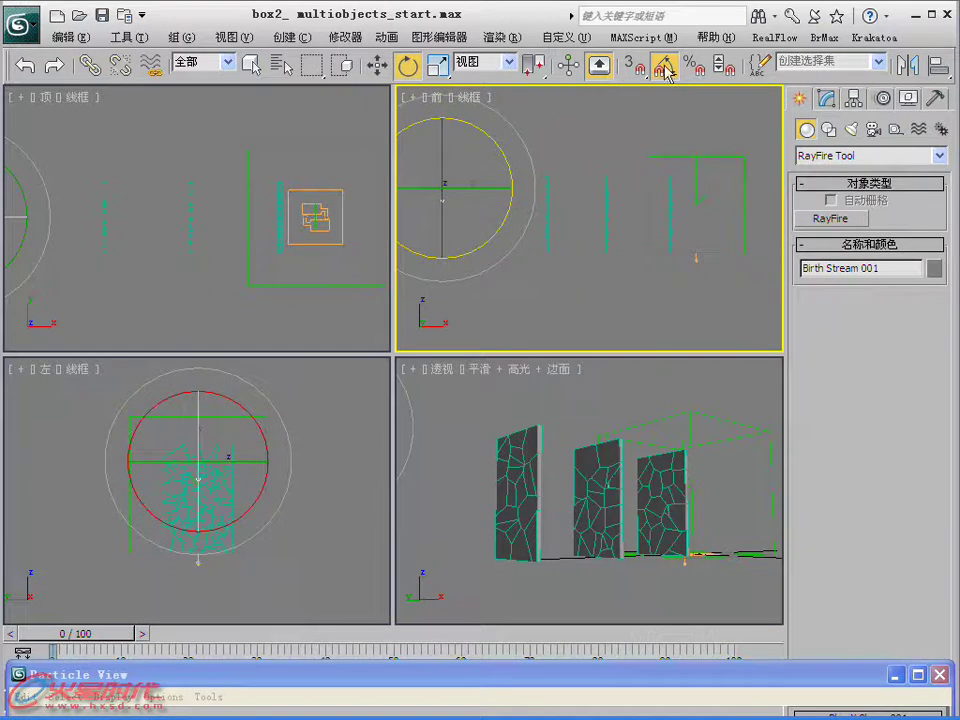
left_click_drag(493, 147, 551, 152)
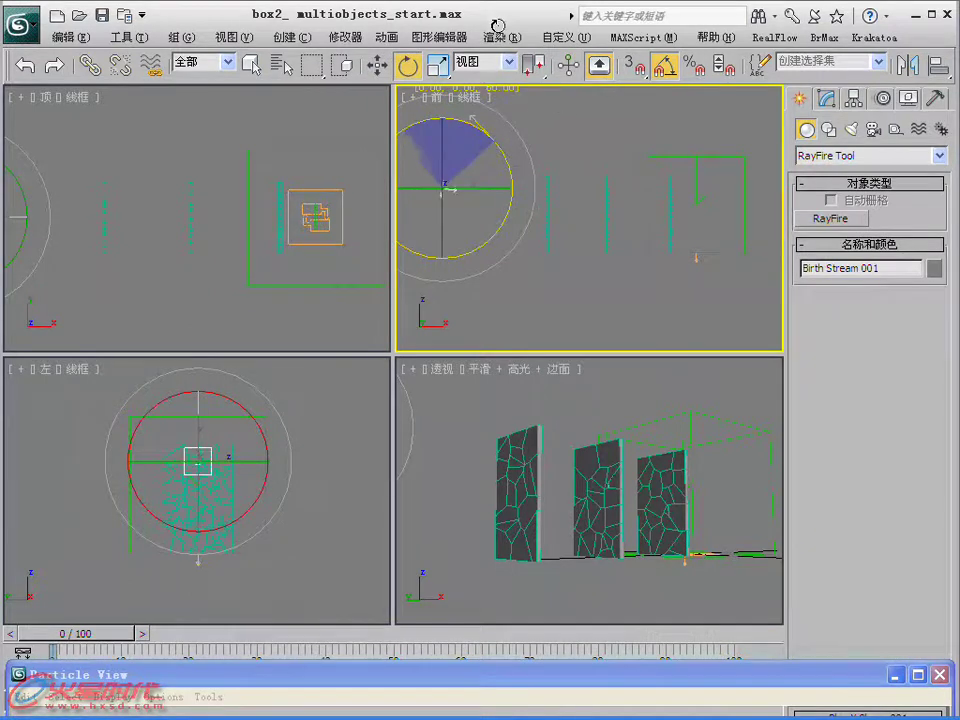
Step: Maximize the Perspective view, preview the sphere's flight, and raise Particle View again
middle_click_drag(507, 467, 600, 462)
key("alt+w")
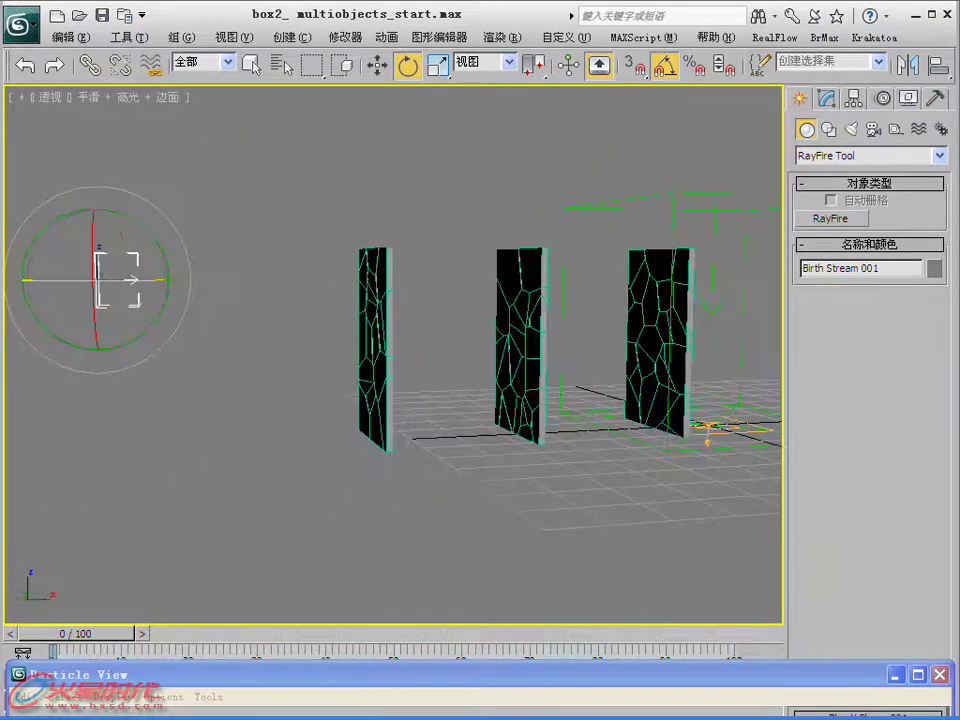
mouse_move(78, 648)
left_mouse_down()
mouse_move(100, 636)
mouse_move(178, 636)
mouse_move(86, 625)
mouse_move(100, 623)
left_mouse_up()
key("e")
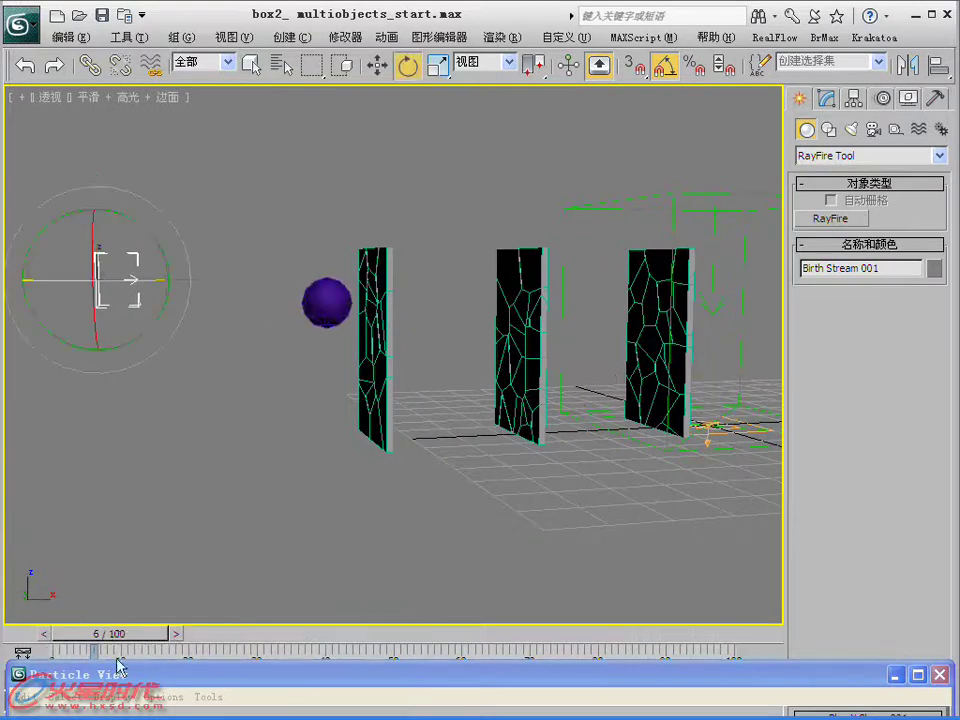
mouse_move(467, 676)
left_mouse_down()
mouse_move(469, 686)
mouse_move(473, 27)
mouse_move(450, 17)
mouse_move(463, 24)
left_mouse_up()
Step: Set the Birth Stream 001 speed to 600 and play the animation to check the sphere
left_click(148, 195)
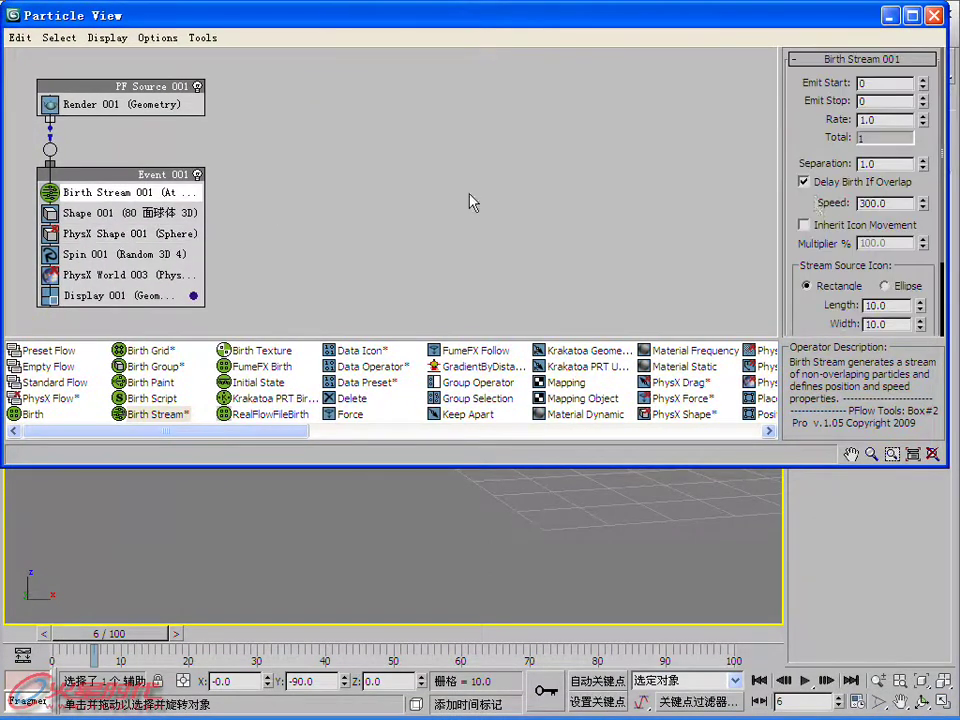
double_click(861, 203)
left_click(886, 15)
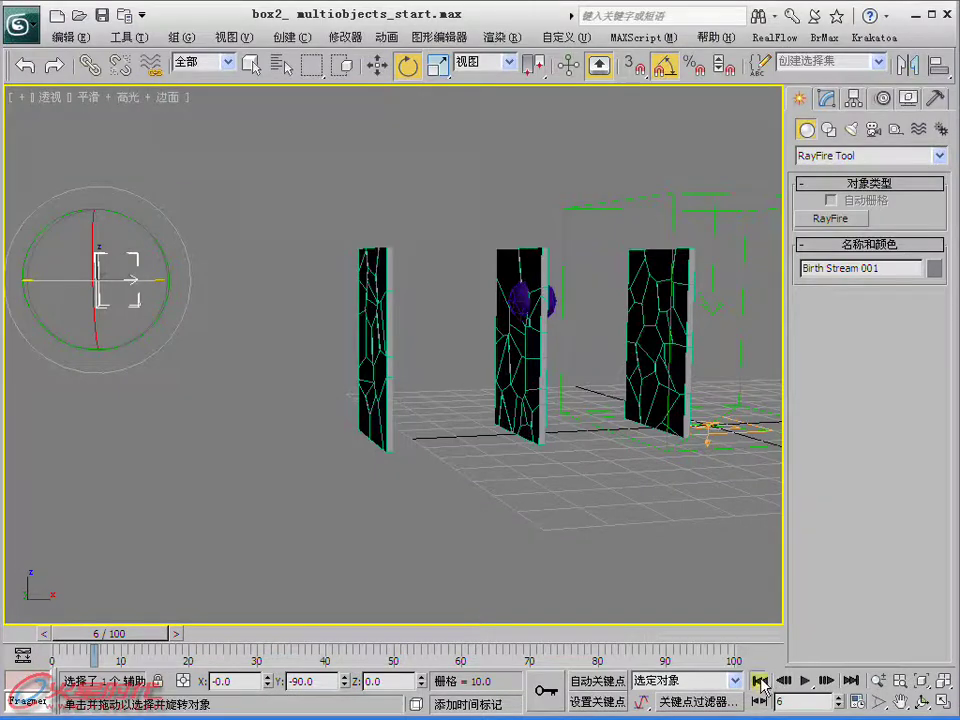
left_click(762, 684)
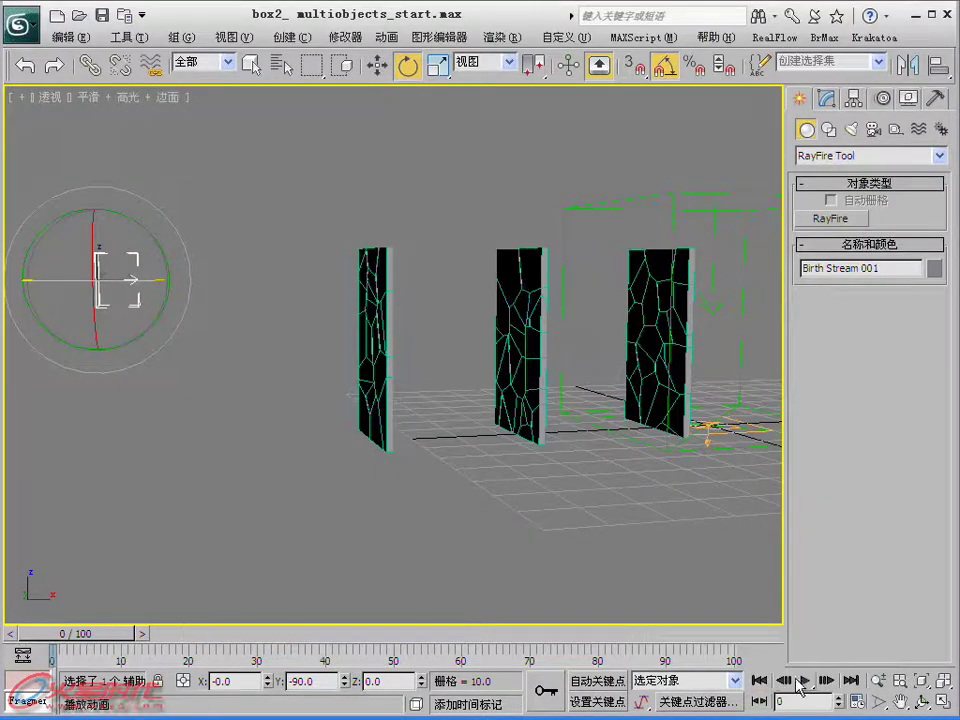
left_click(804, 680)
mouse_move(100, 630)
left_mouse_down()
mouse_move(77, 626)
mouse_move(129, 613)
left_mouse_up()
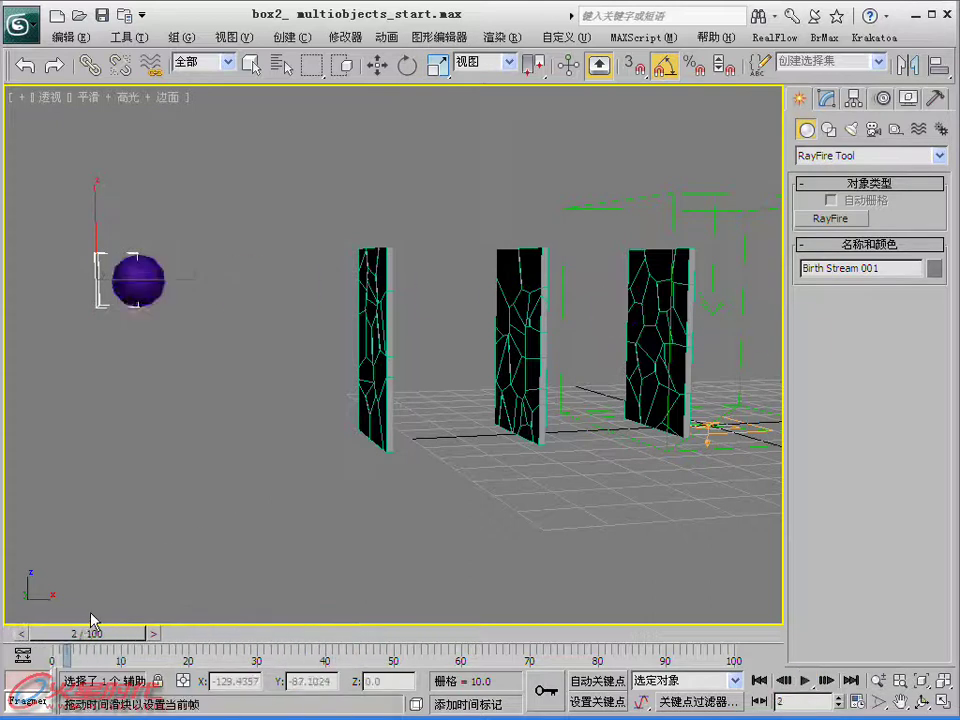
key("e")
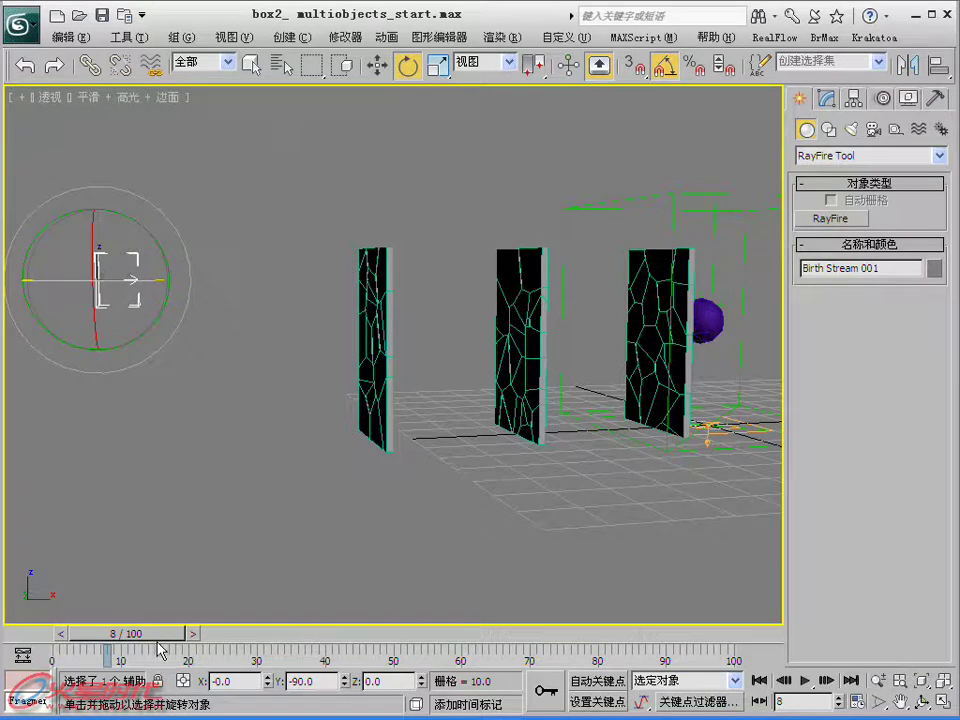
key("q")
mouse_move(107, 628)
left_mouse_down()
mouse_move(171, 628)
mouse_move(57, 620)
left_mouse_up()
key("e")
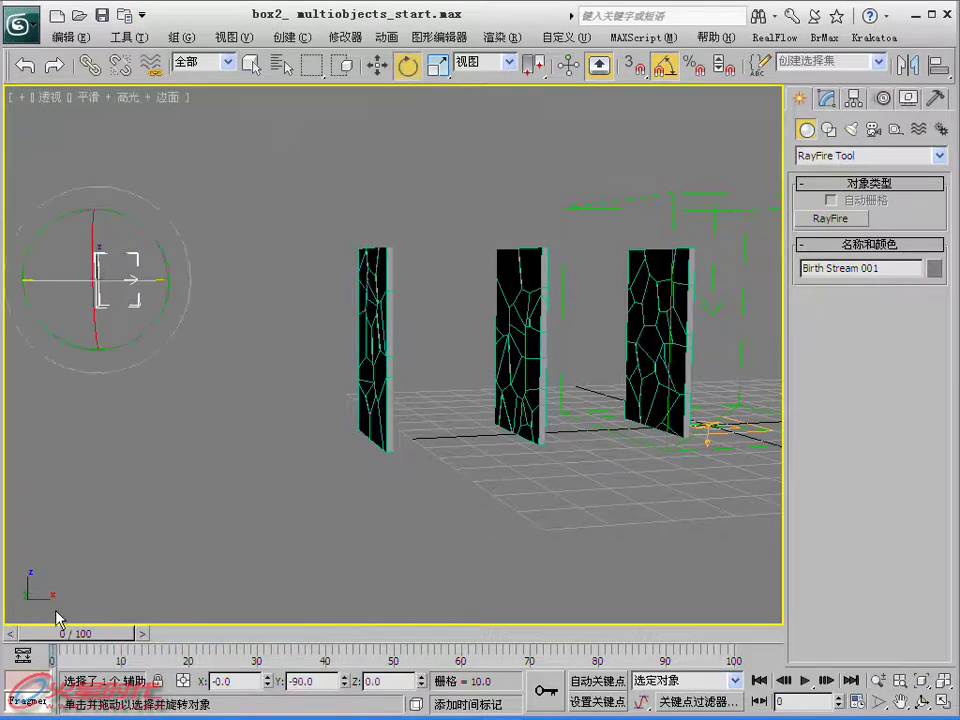
Step: Rename the sphere's Event 001 to 球体
key("6")
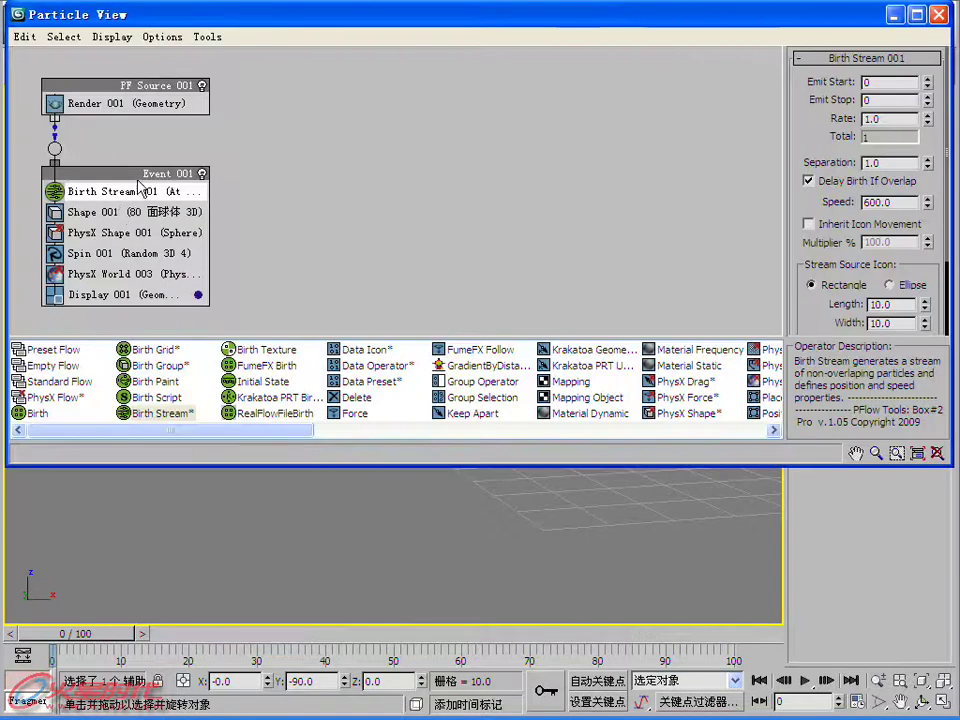
left_click(143, 176)
right_click(143, 178)
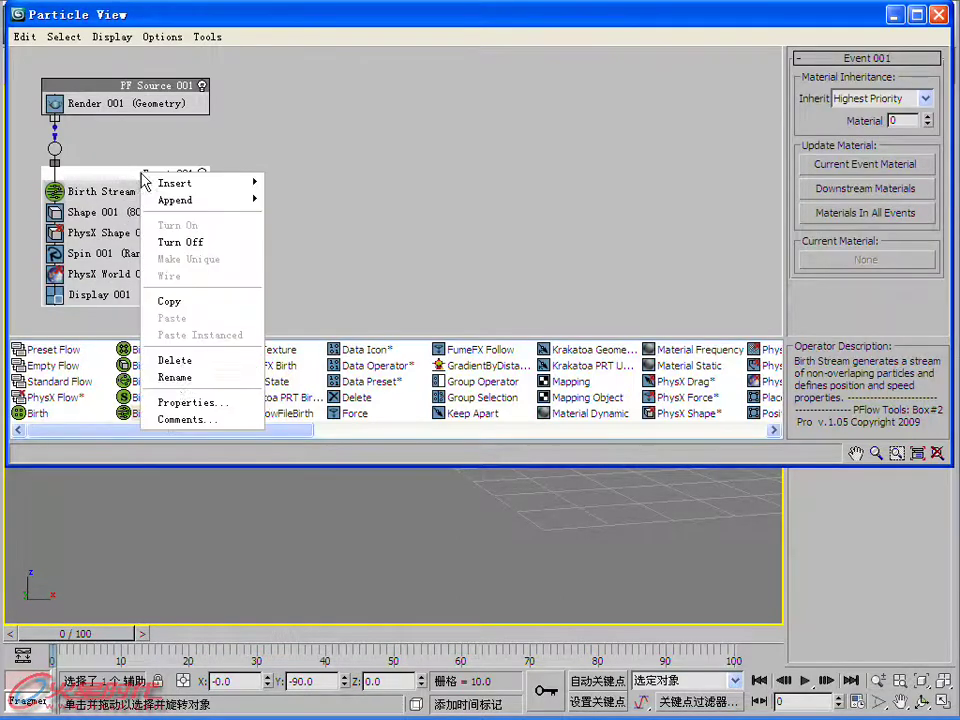
left_click(174, 378)
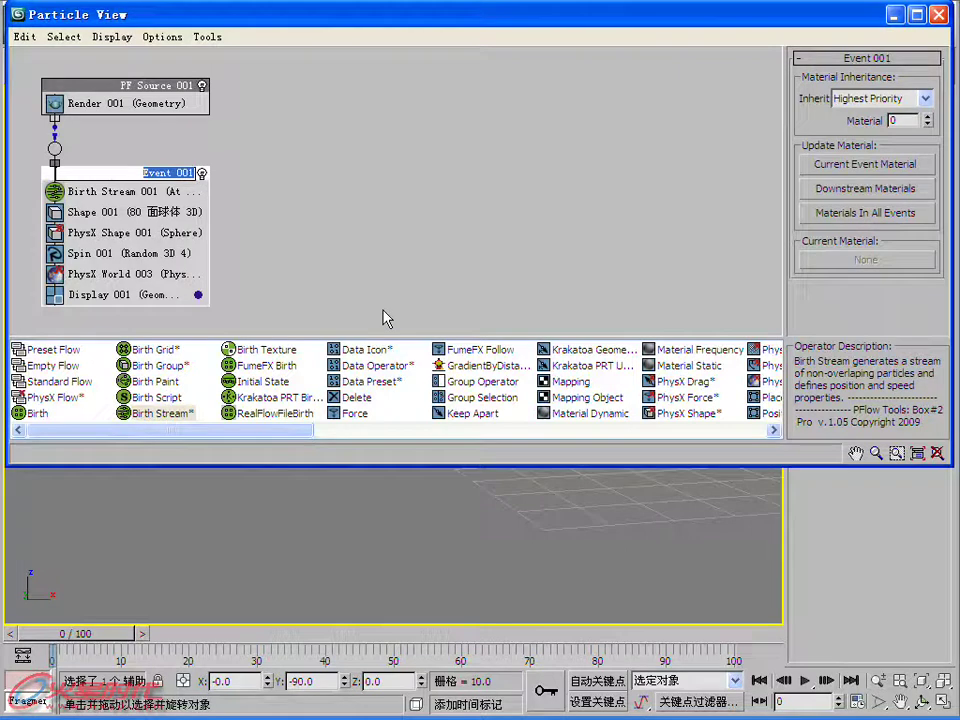
type("qiuti")
key("space")
key("Return")
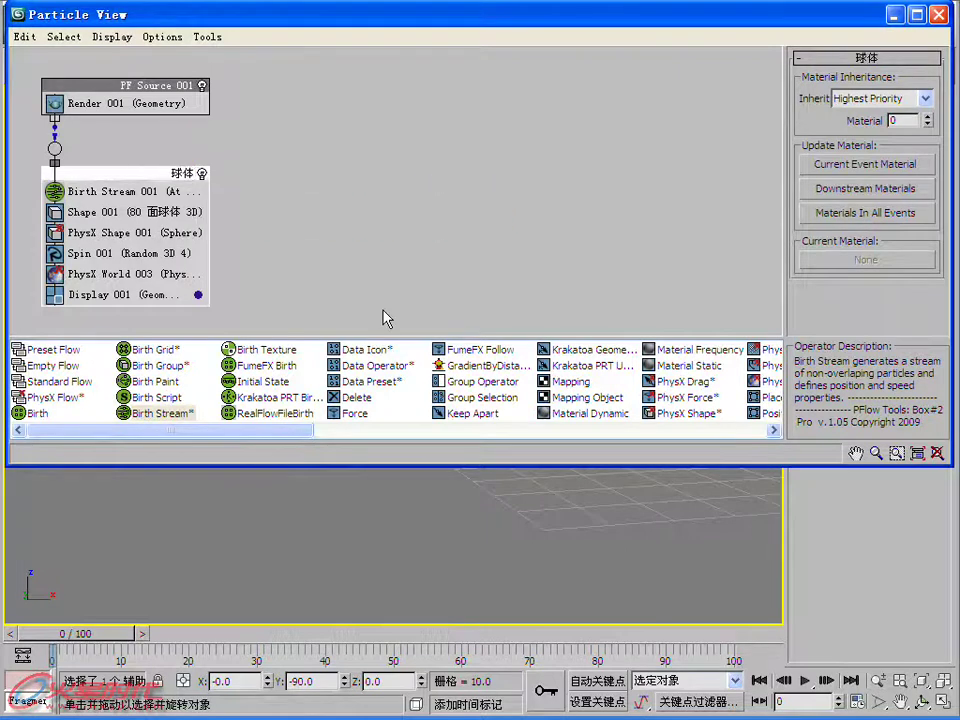
Step: Start selecting the sphere's PhysX Shape 001 and Spin 001 operators
left_click(256, 308)
left_click(105, 232)
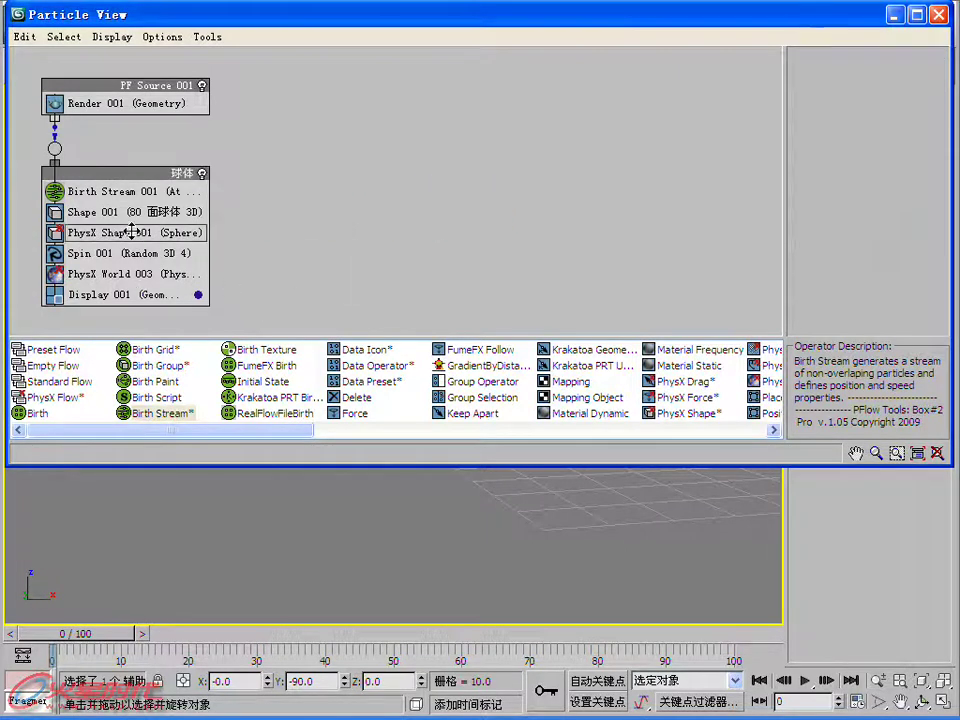
left_click(126, 255)
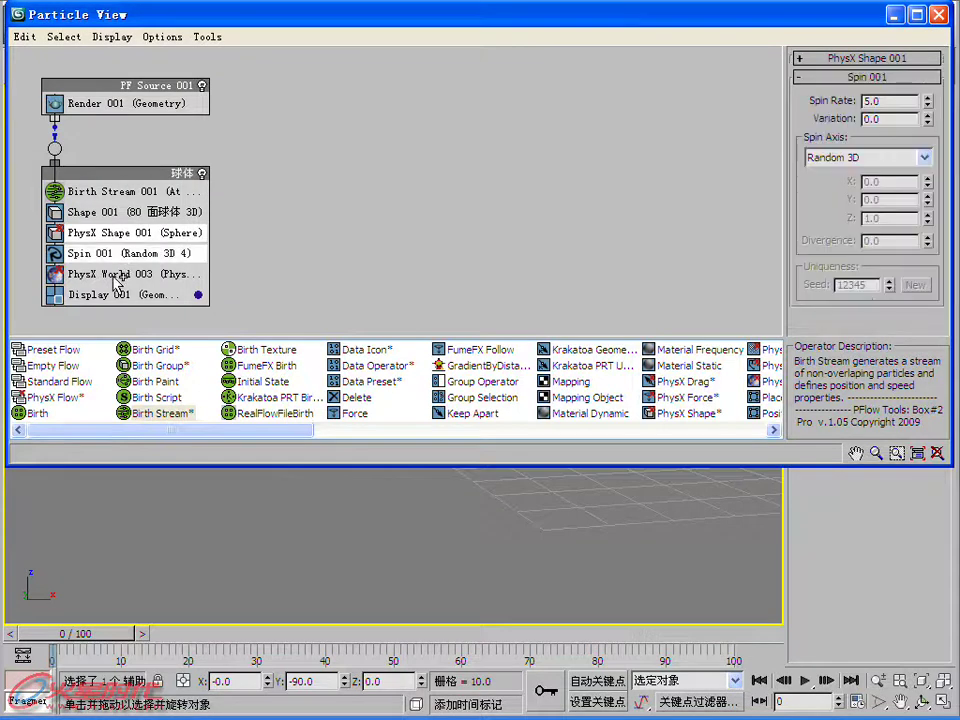
Step: Copy PhysX Shape, Spin, PhysX World and Display operators and paste them as a new event
left_click(114, 276)
left_click(110, 295)
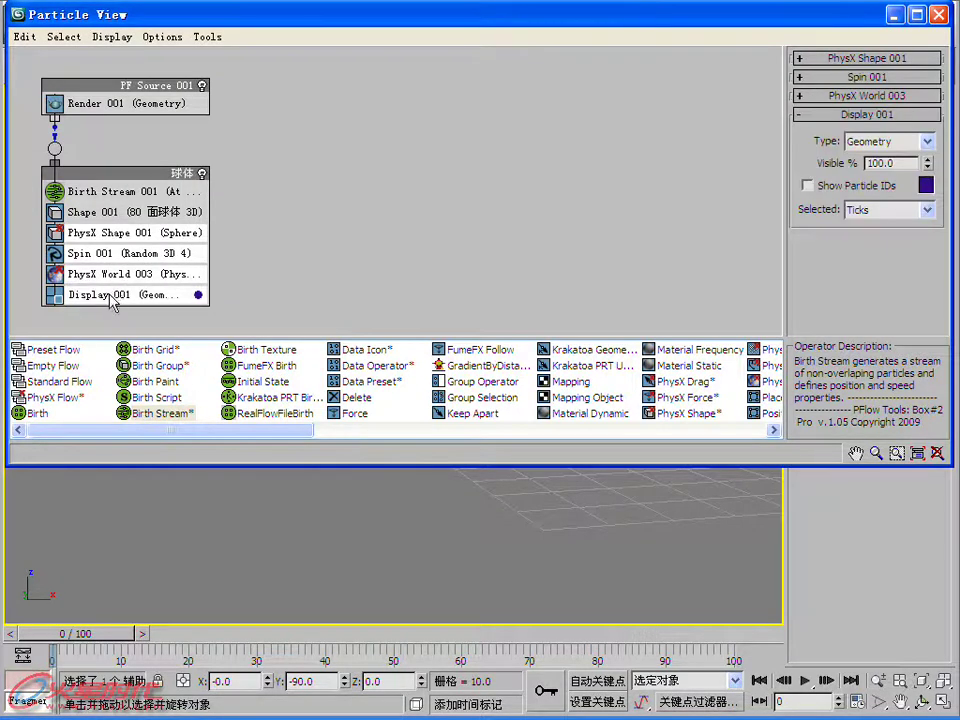
right_click(119, 276)
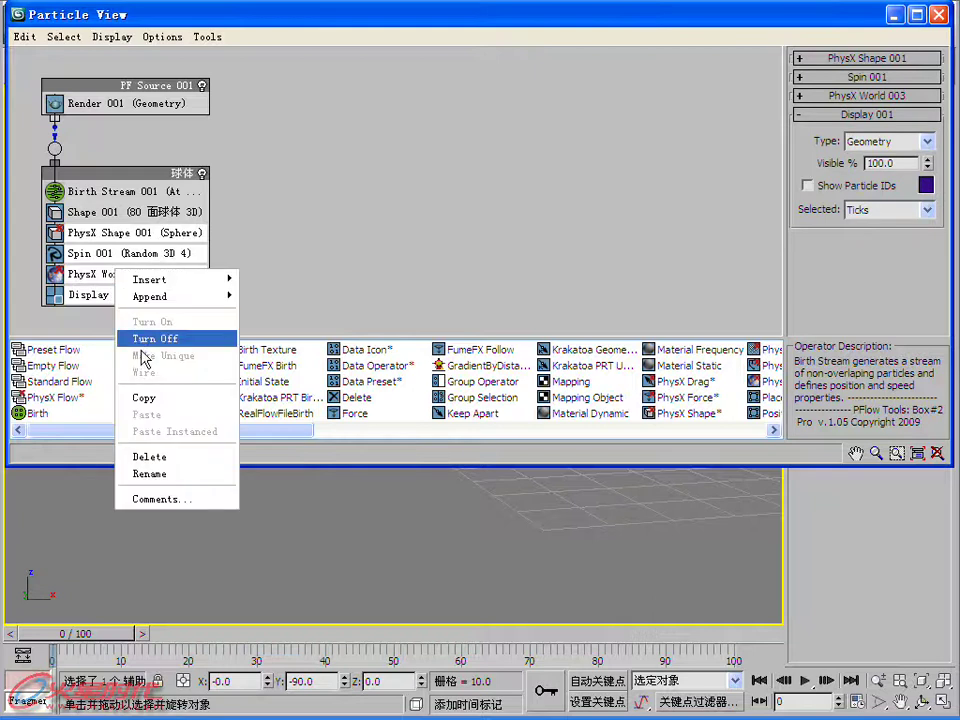
right_click(247, 186)
left_click(272, 193)
left_click_drag(322, 190, 320, 210)
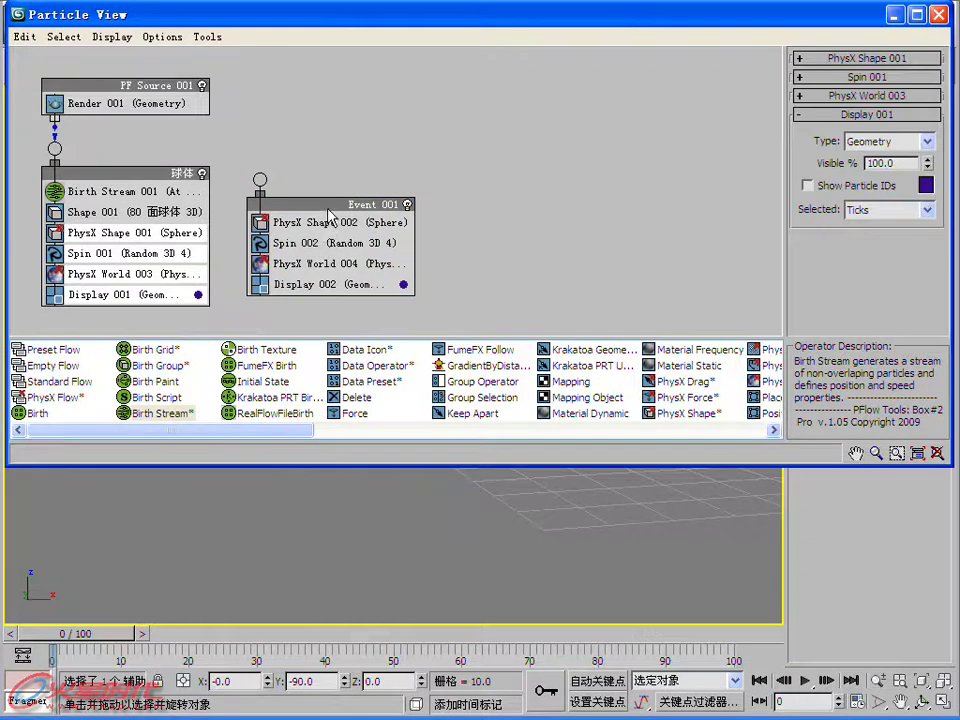
Step: Place a Birth Group operator at the top of the new event
left_click(305, 286)
left_click(306, 262)
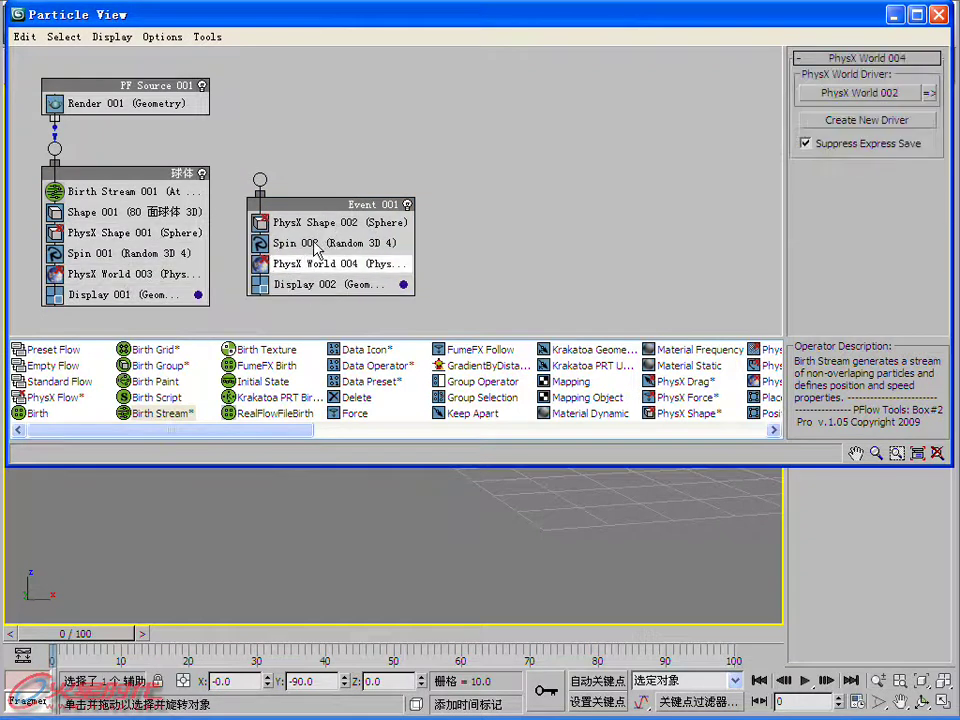
left_click(323, 245)
left_click(322, 224)
left_click_drag(322, 204, 319, 168)
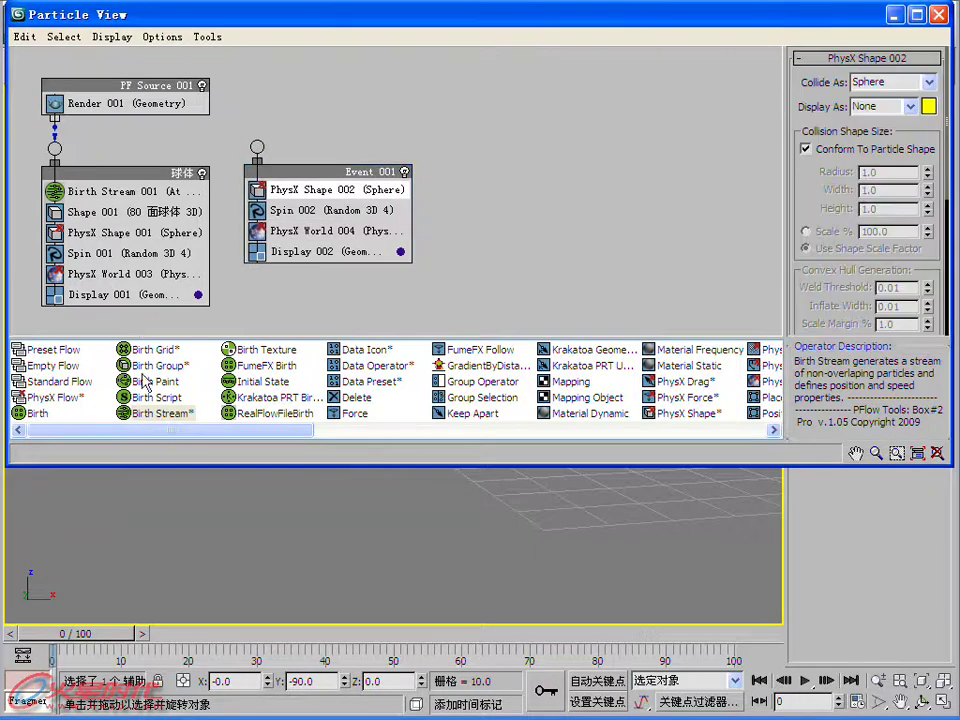
left_click_drag(163, 372, 341, 192)
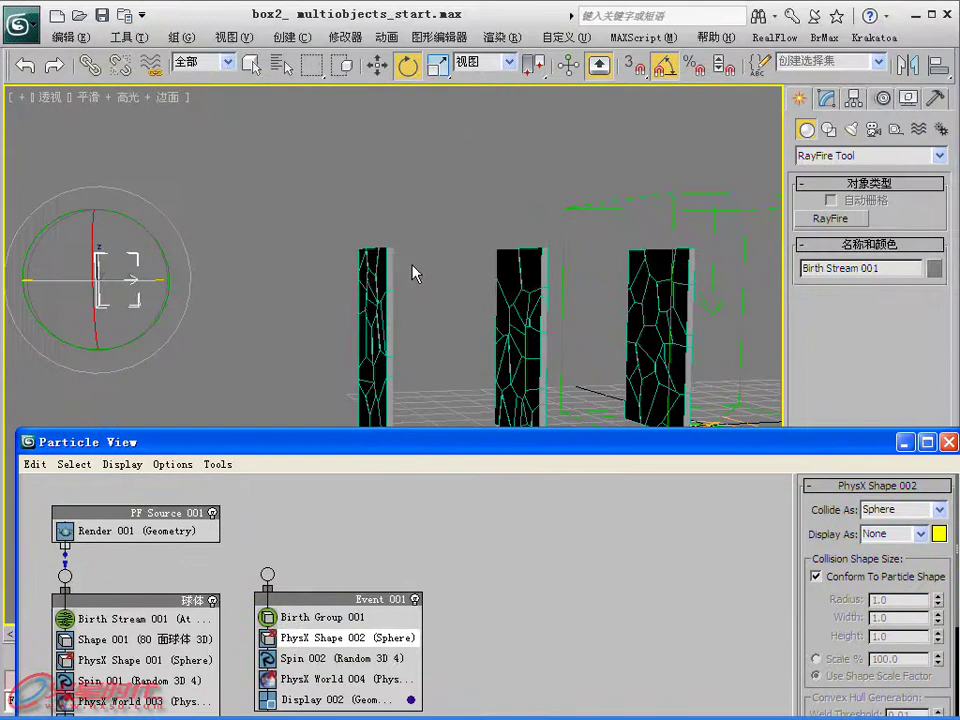
Step: Load the Box001_frag fragments into Birth Group 001 as particle objects
middle_click_drag(413, 273, 414, 156, "alt")
mouse_move(414, 156)
left_mouse_down()
mouse_move(311, 437)
mouse_move(365, 440)
mouse_move(368, 223)
mouse_move(352, 17)
left_mouse_up()
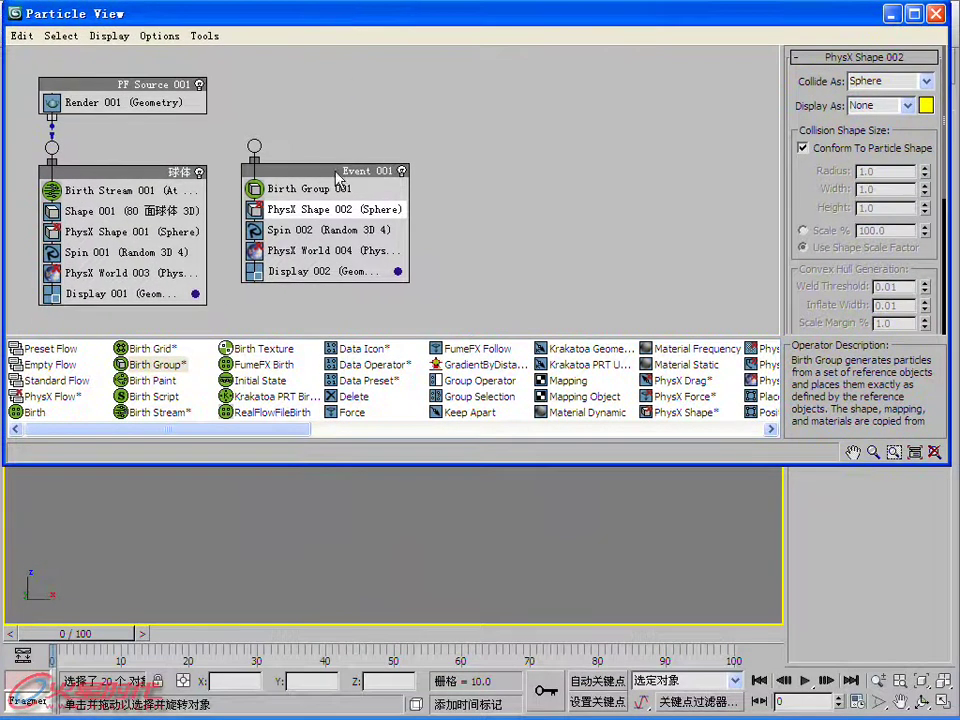
left_click(331, 189)
left_click(898, 262)
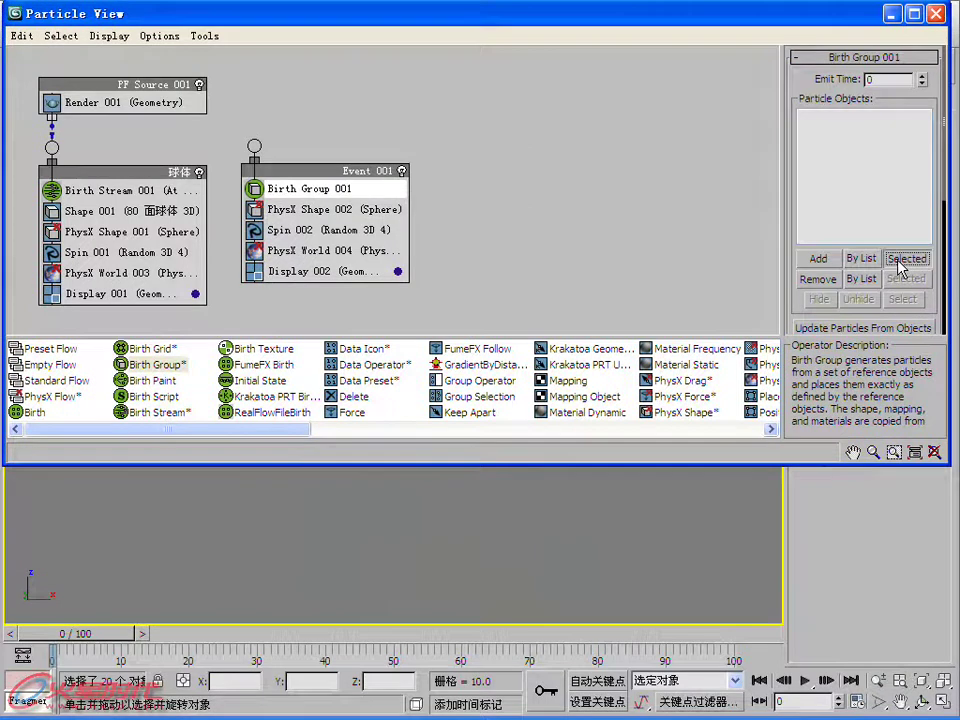
left_click(898, 262)
scroll(915, 190, "down", 3)
left_click(923, 236)
mouse_move(923, 205)
left_mouse_down()
mouse_move(926, 135)
mouse_move(926, 205)
left_mouse_up()
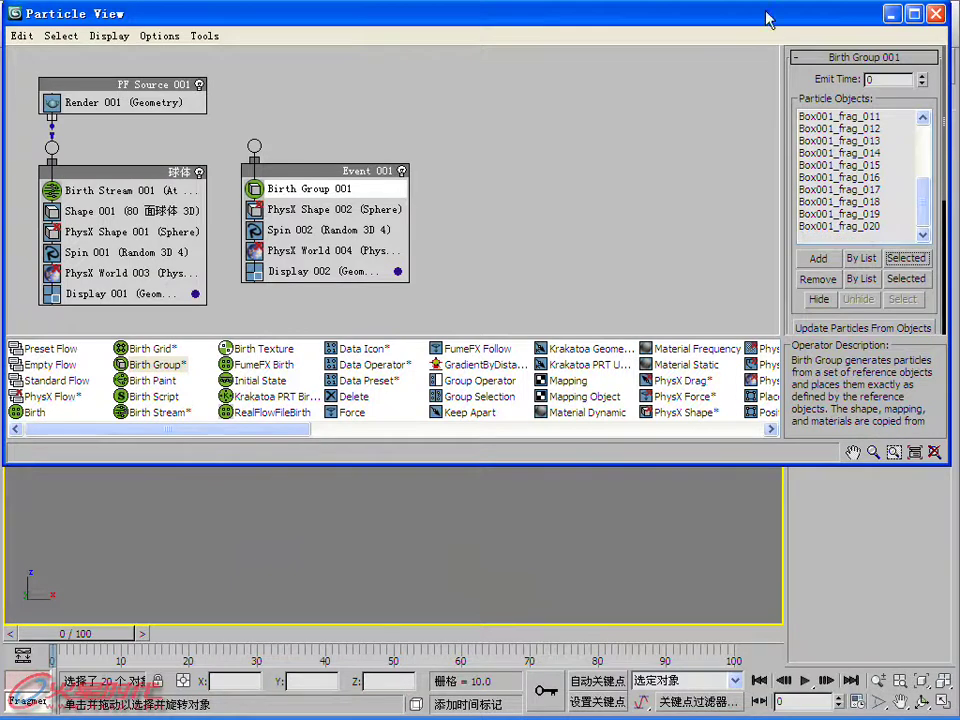
Step: Hide the original fragments, preview the animation, and wire PF Source 001 into Event 001
left_click_drag(768, 19, 752, 247)
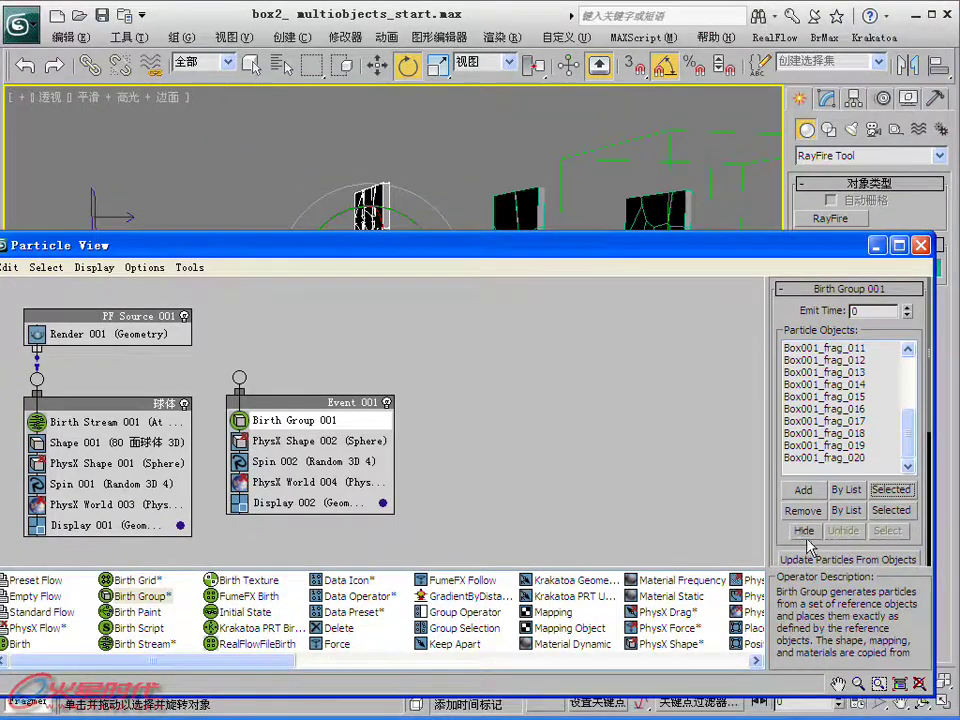
left_click(805, 533)
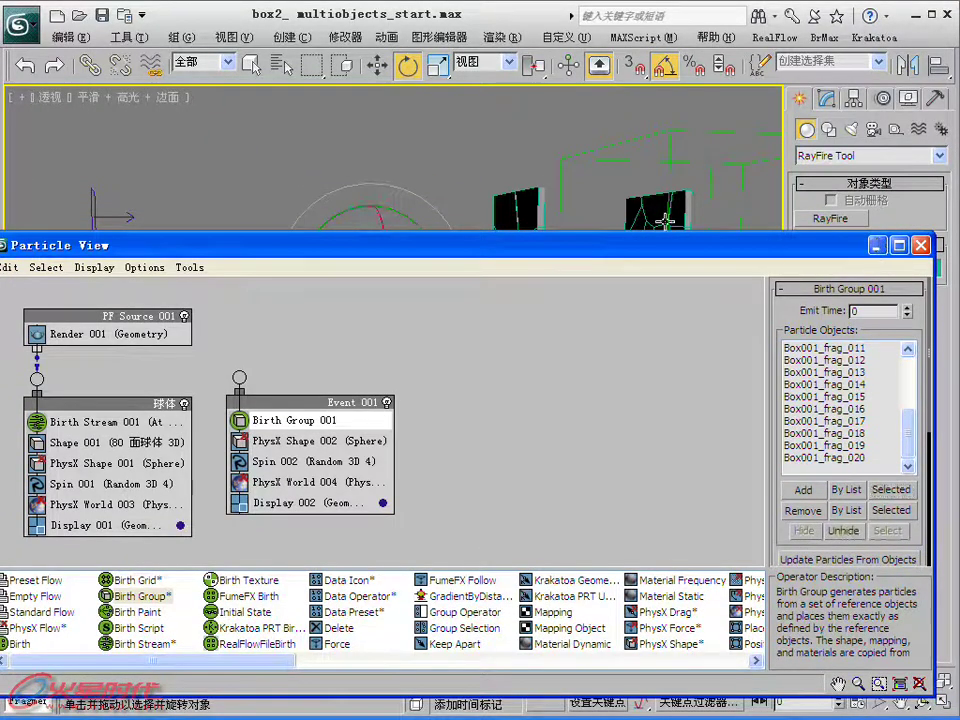
left_click_drag(640, 247, 633, 686)
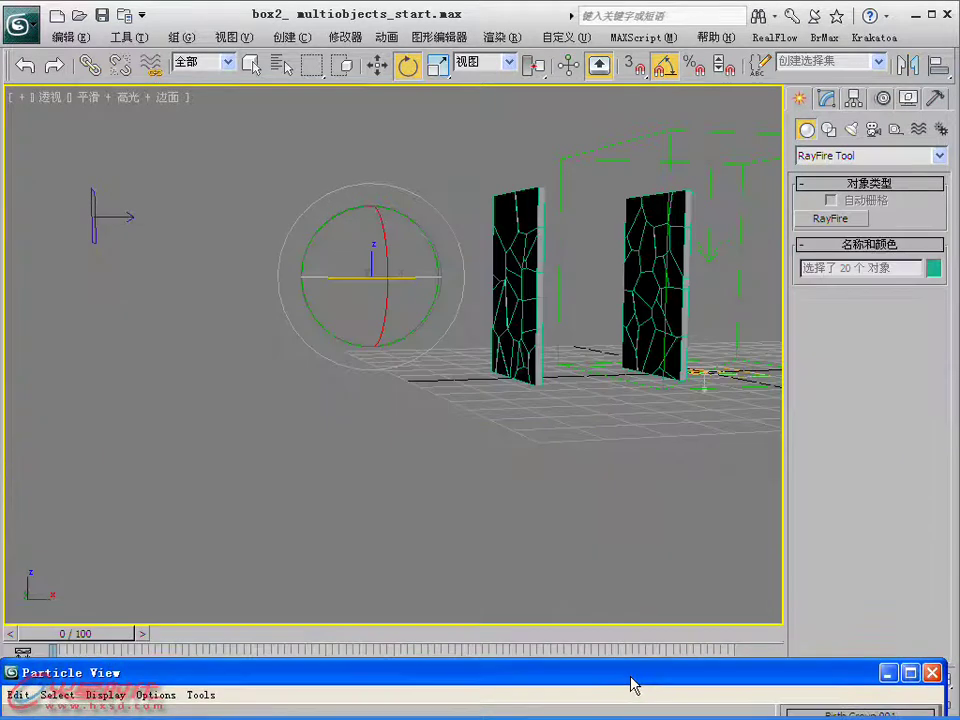
mouse_move(107, 634)
left_mouse_down()
mouse_move(296, 634)
mouse_move(80, 634)
left_mouse_up()
left_click_drag(180, 672, 185, 145)
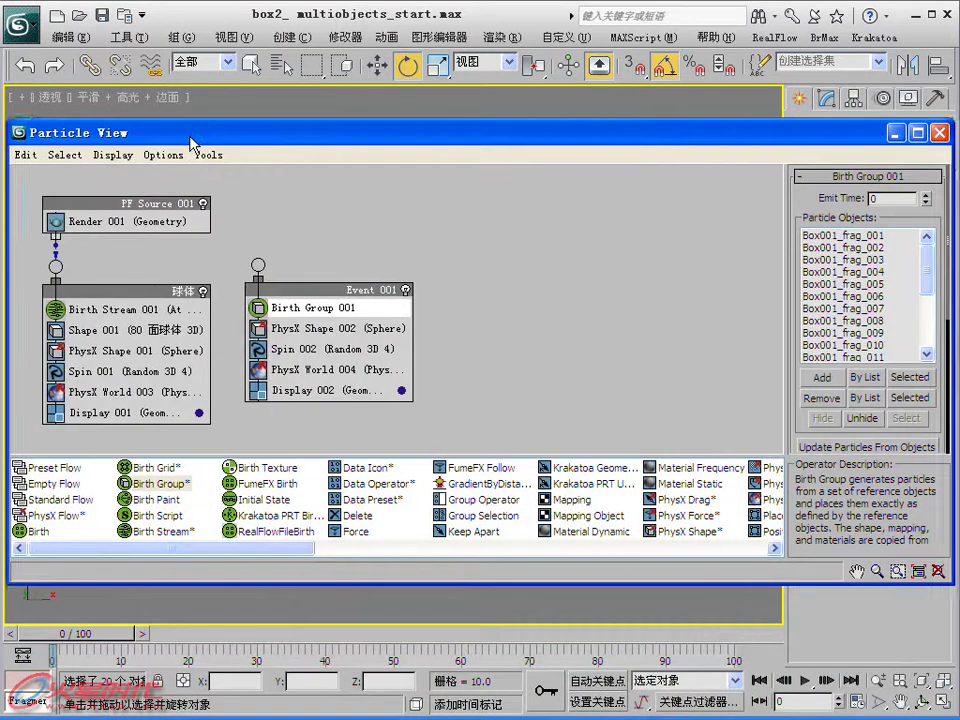
left_click_drag(250, 263, 50, 244)
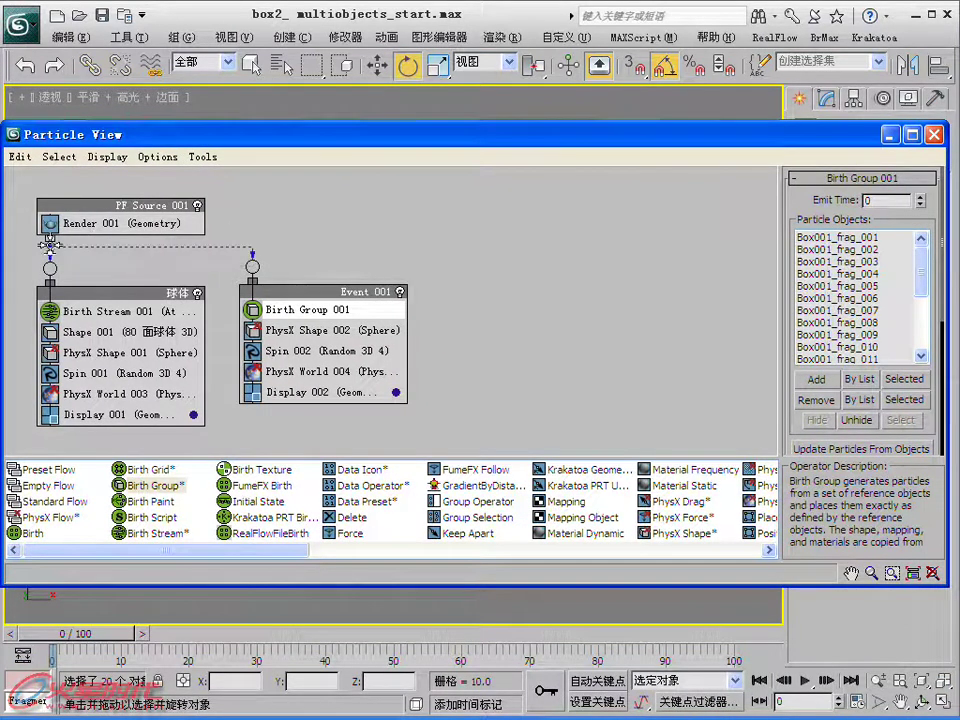
left_click_drag(366, 145, 366, 690)
Step: Set PhysX Shape 002 in Event 001 to collide as Convex Hull
mouse_move(113, 628)
left_mouse_down()
mouse_move(65, 623)
mouse_move(100, 615)
mouse_move(88, 553)
left_mouse_up()
left_click_drag(214, 677, 231, 24)
left_click(317, 210)
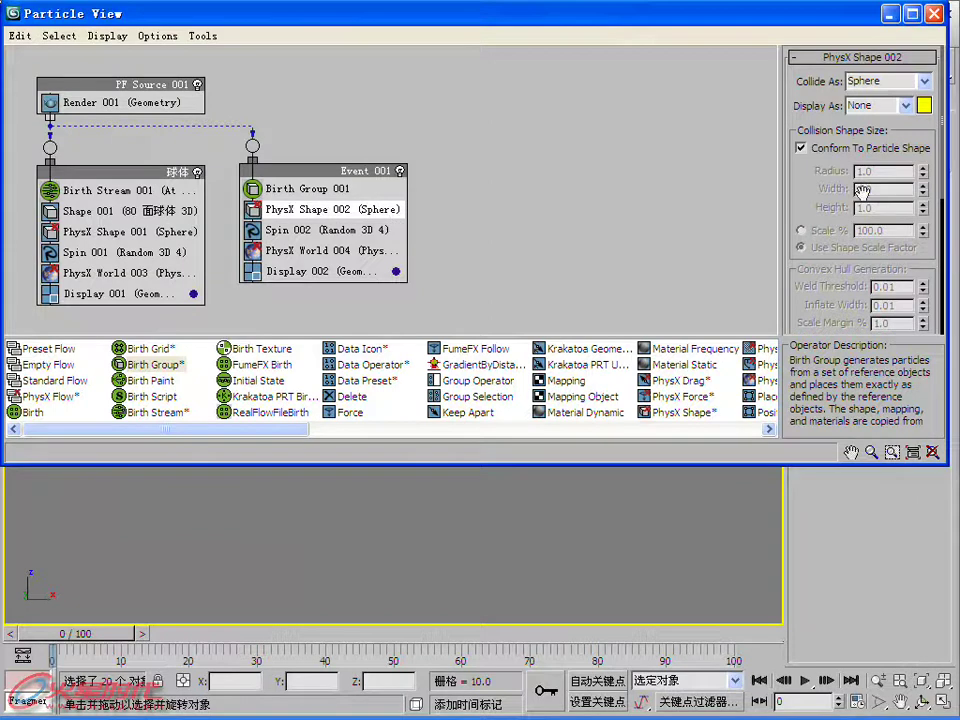
left_click(925, 83)
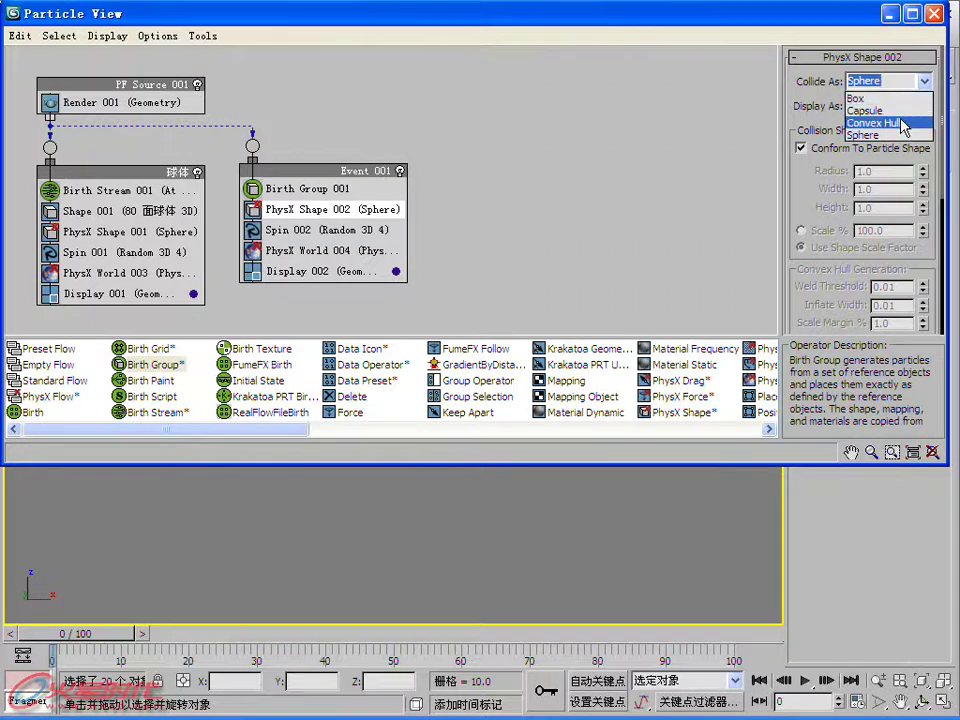
left_click(906, 124)
mouse_move(833, 5)
left_mouse_down()
mouse_move(810, 585)
mouse_move(831, 688)
left_mouse_up()
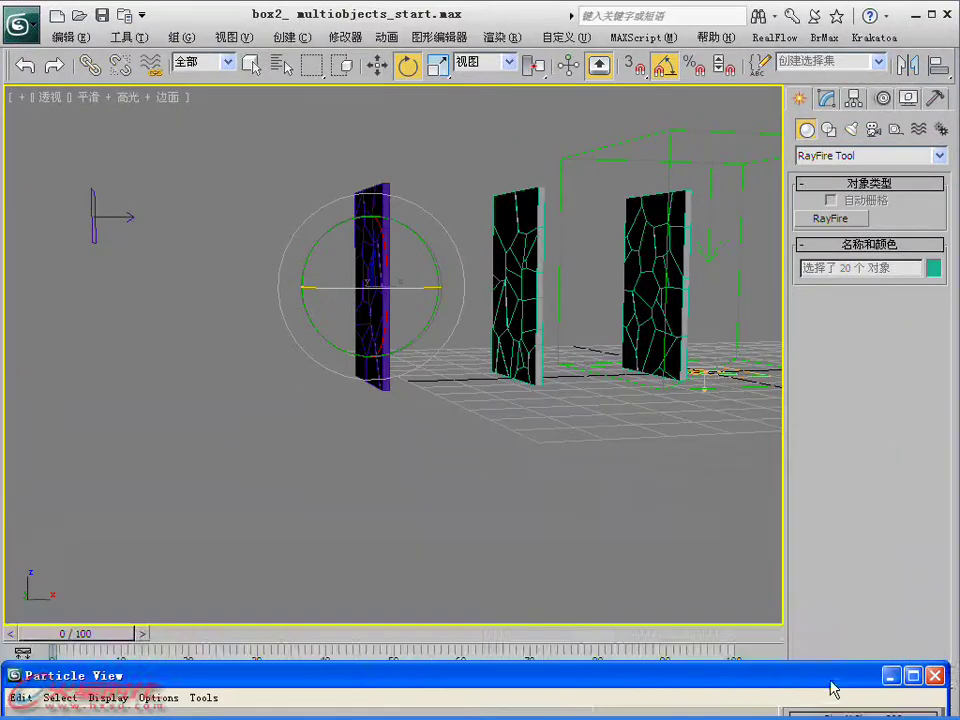
Step: Scrub the animation from an edge-on angle to test the fragment collisions
mouse_move(124, 632)
left_mouse_down()
mouse_move(137, 634)
mouse_move(88, 633)
mouse_move(240, 633)
mouse_move(83, 630)
mouse_move(139, 612)
mouse_move(95, 614)
left_mouse_up()
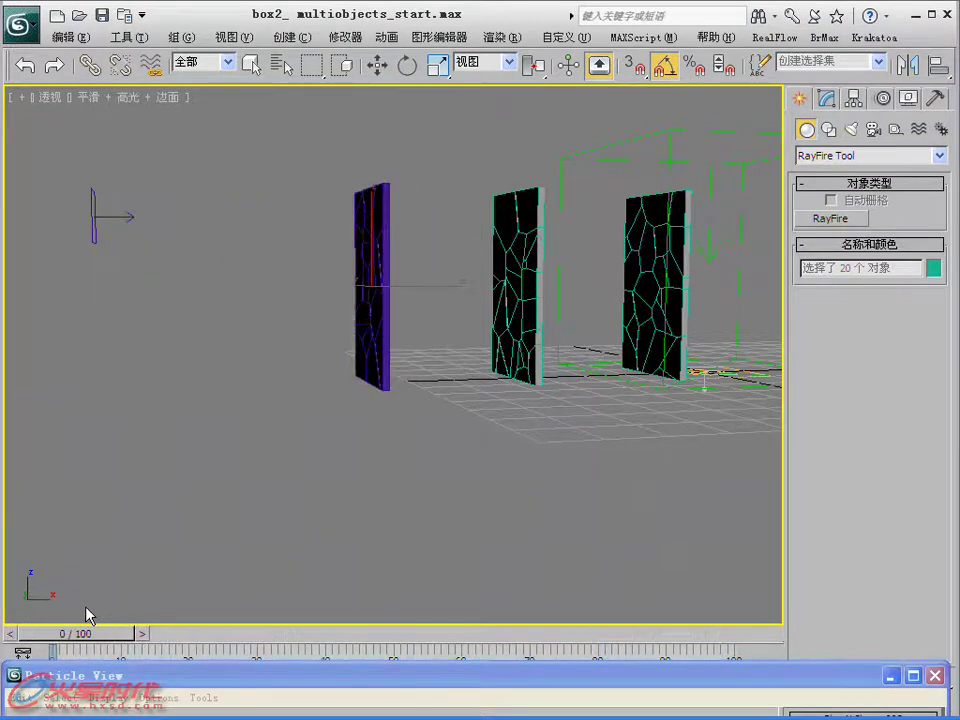
key("e")
mouse_move(139, 680)
left_mouse_down()
mouse_move(146, 112)
mouse_move(137, 20)
left_mouse_up()
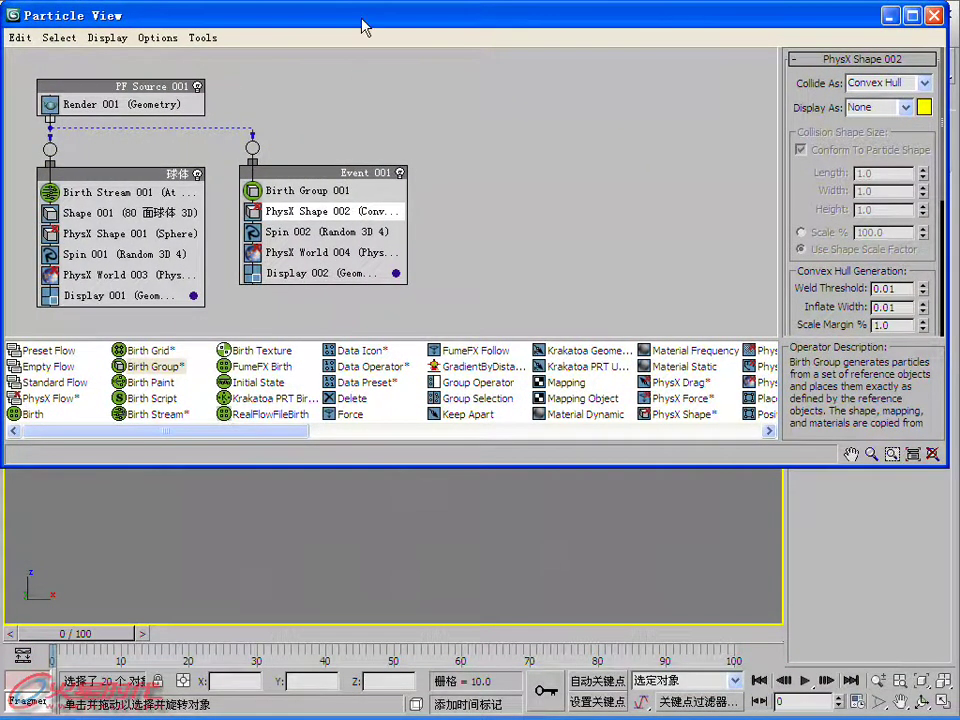
left_click_drag(362, 16, 368, 660)
left_click_drag(100, 637, 126, 640)
key("e")
mouse_move(403, 440)
middle_mouse_down("alt")
mouse_move(381, 437)
mouse_move(358, 507)
middle_mouse_up("alt")
left_click_drag(330, 653, 328, 36)
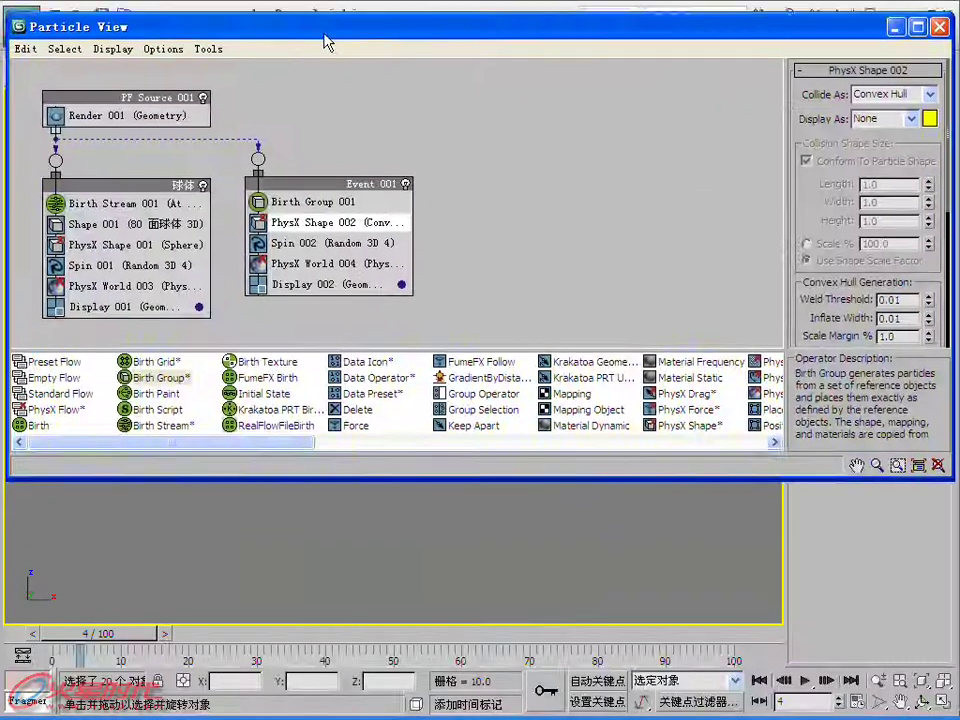
Step: Insert PhysX Switch 001 into Event 001 after Spin 002
left_click_drag(290, 438, 437, 438)
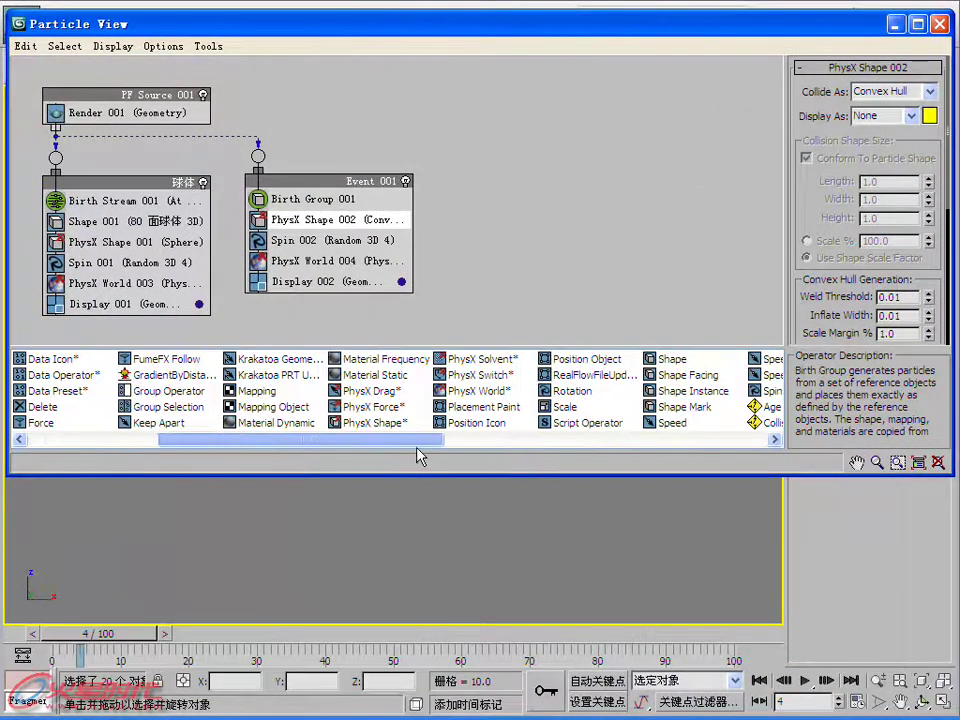
left_click_drag(478, 375, 365, 266)
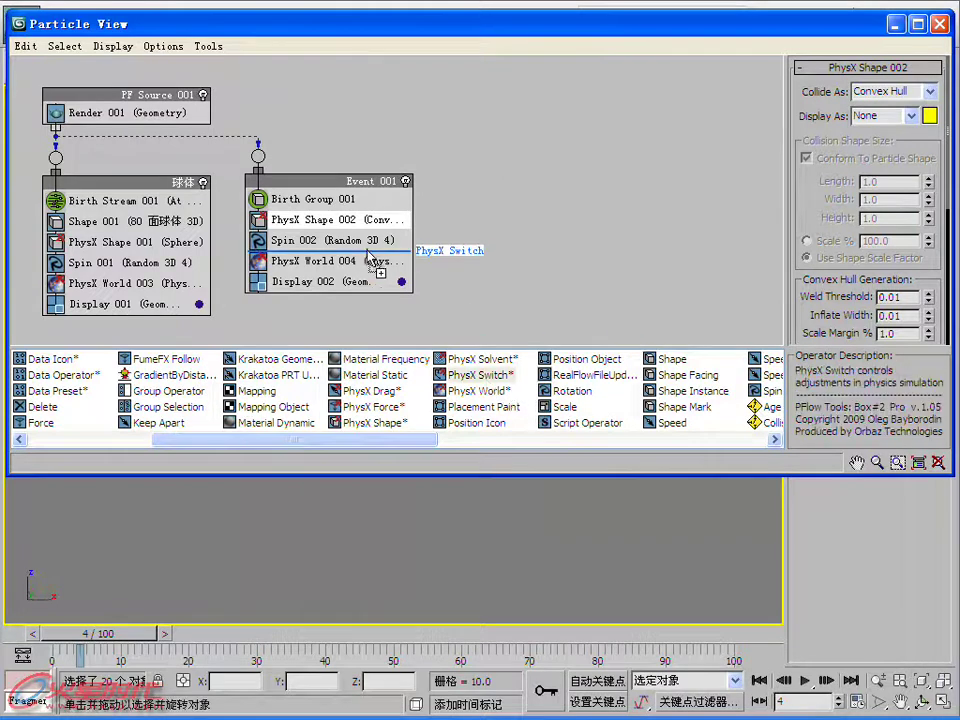
left_click(272, 262)
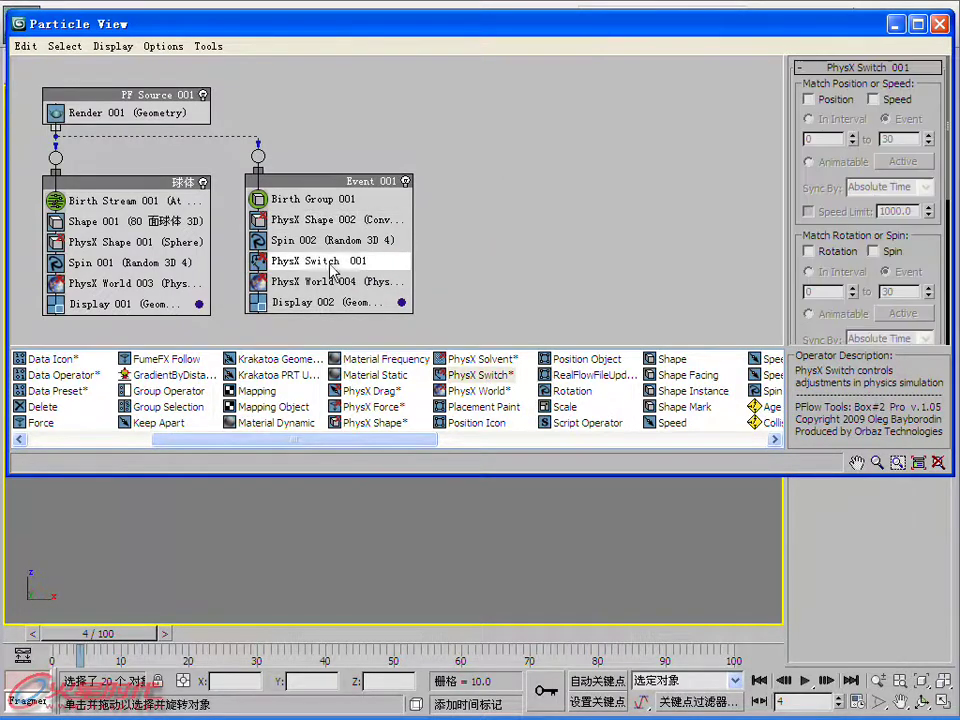
left_click_drag(357, 474, 358, 540)
left_click_drag(418, 40, 415, 208)
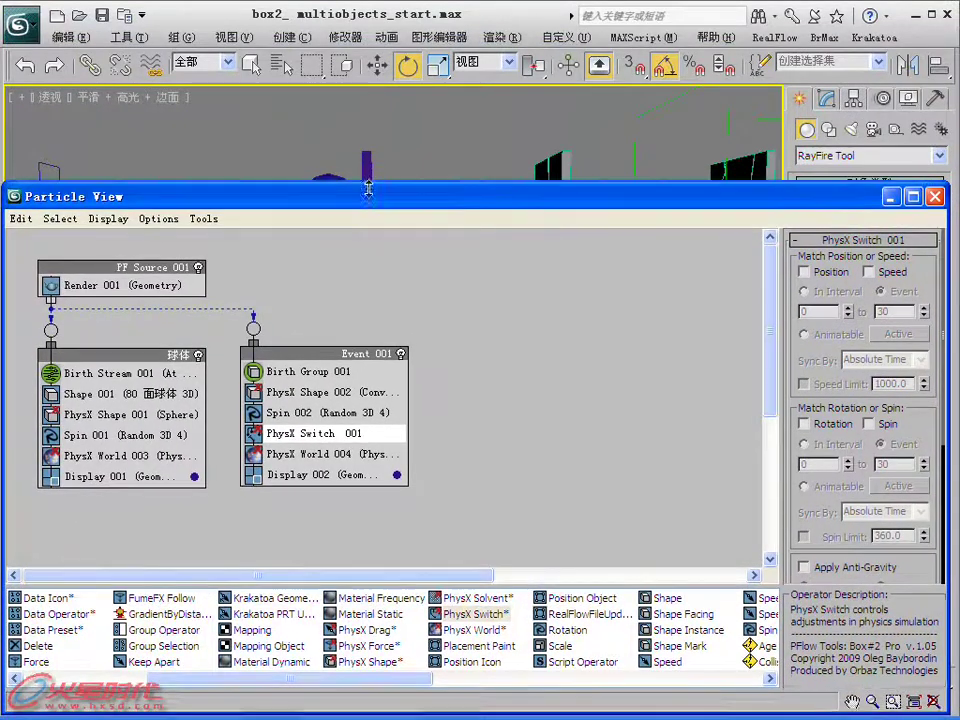
left_click_drag(369, 199, 367, 264)
scroll(386, 381, "down", 1)
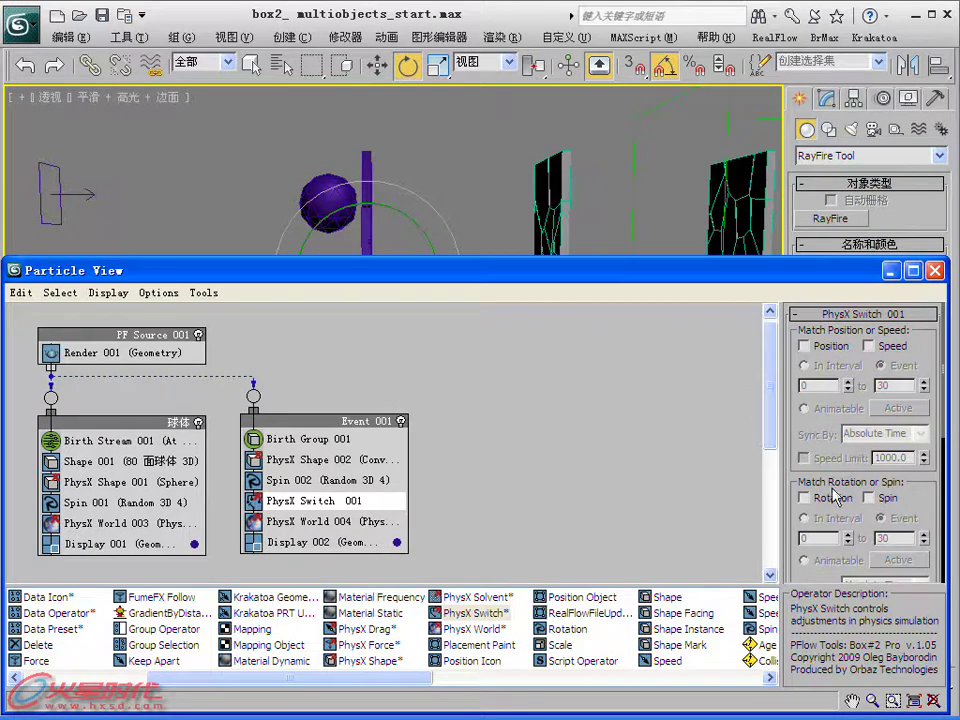
scroll(832, 487, "down", 4)
scroll(852, 508, "down", 1)
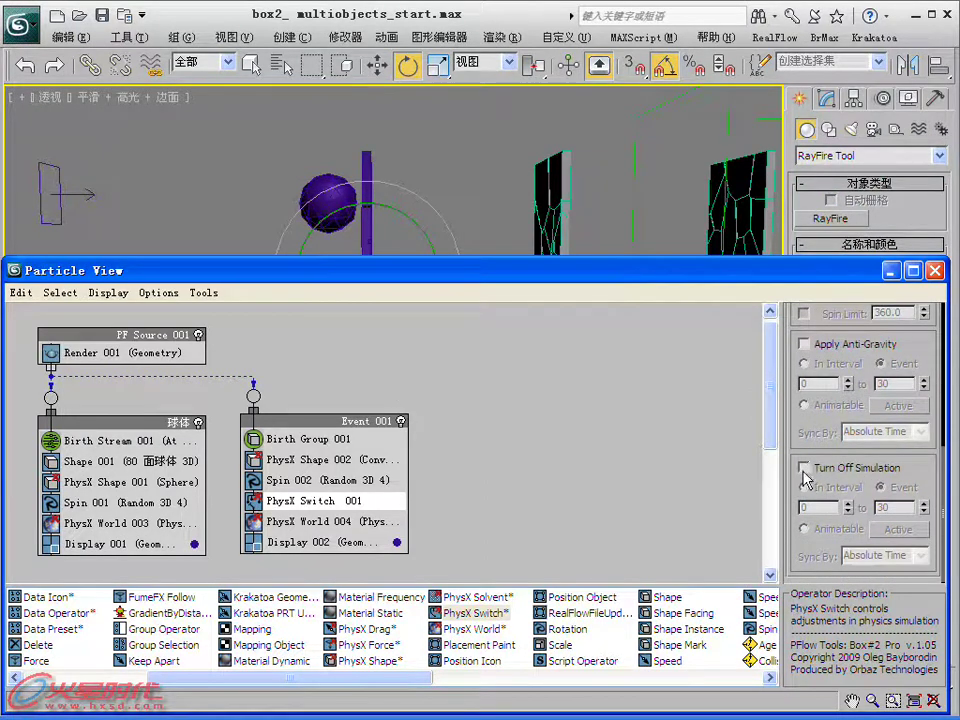
Step: Turn off the fragments' simulation in the interval 0 to 3 and preview the result
left_click(804, 469)
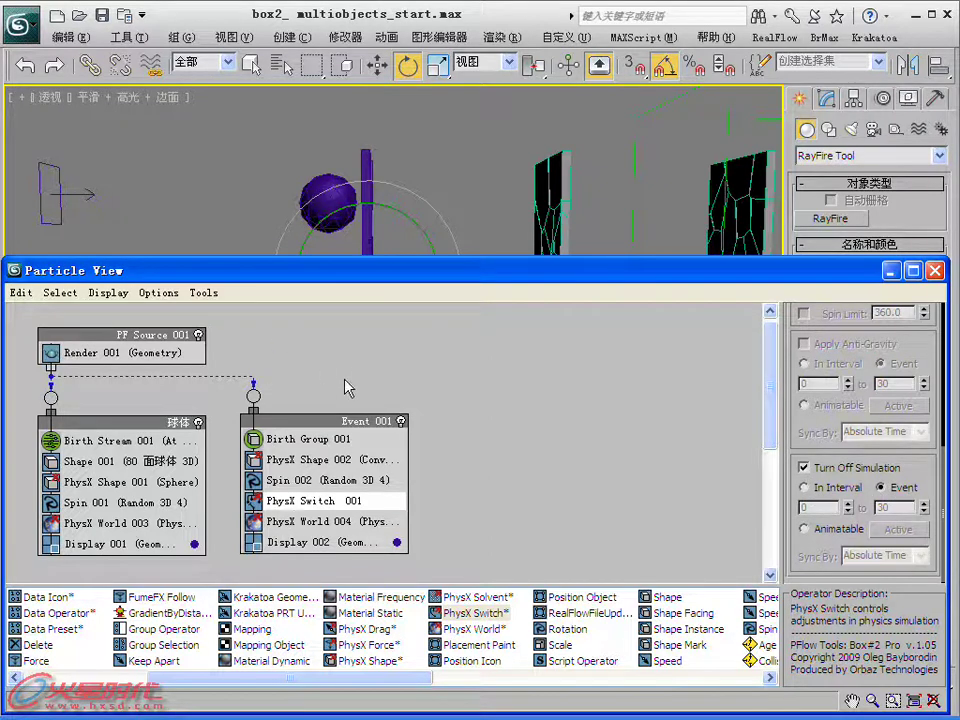
left_click(820, 488)
type("3")
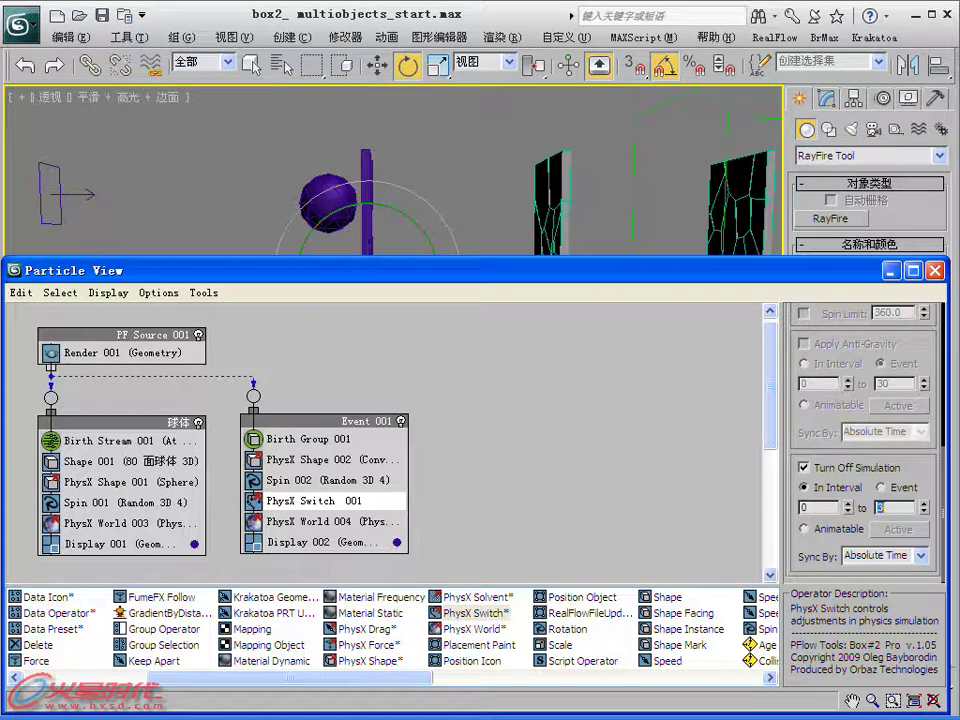
left_click(891, 270)
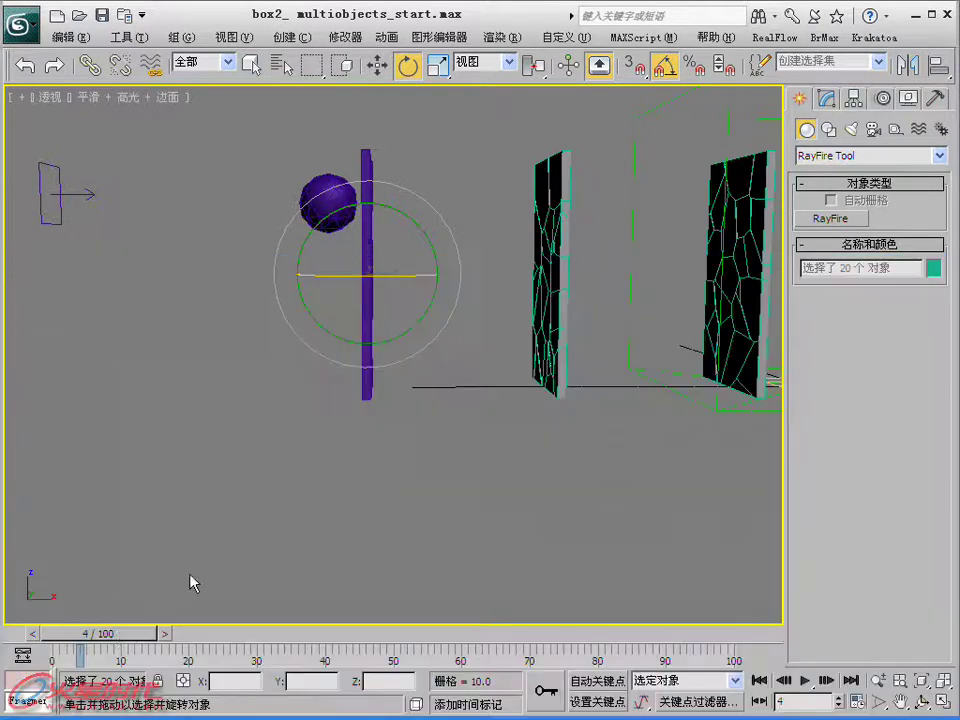
mouse_move(85, 640)
left_mouse_down()
mouse_move(83, 627)
mouse_move(124, 628)
left_mouse_up()
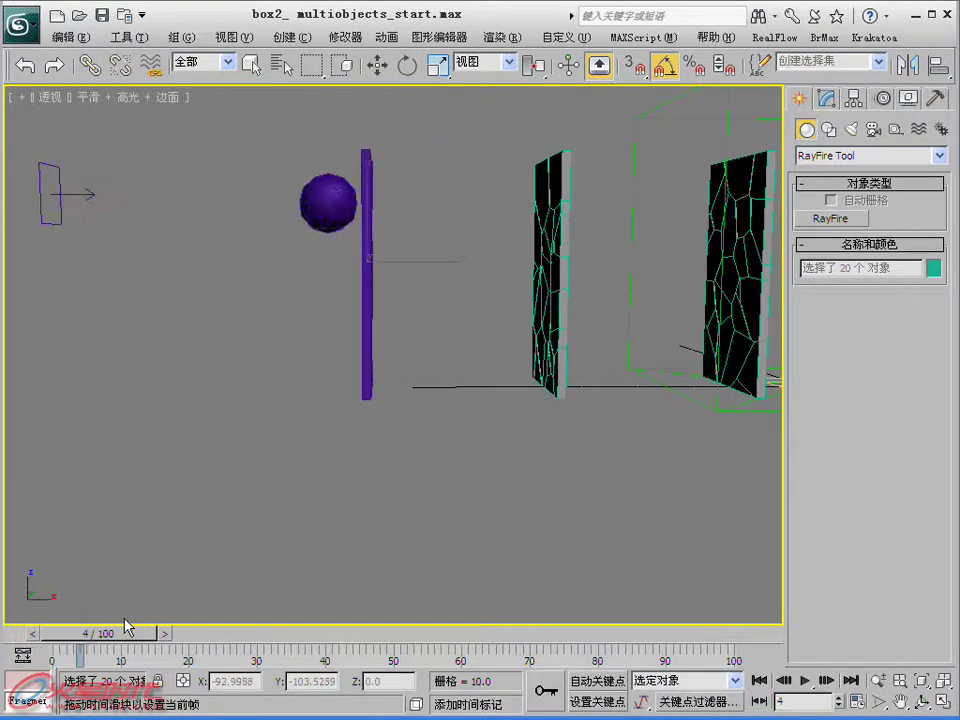
key("e")
key("6")
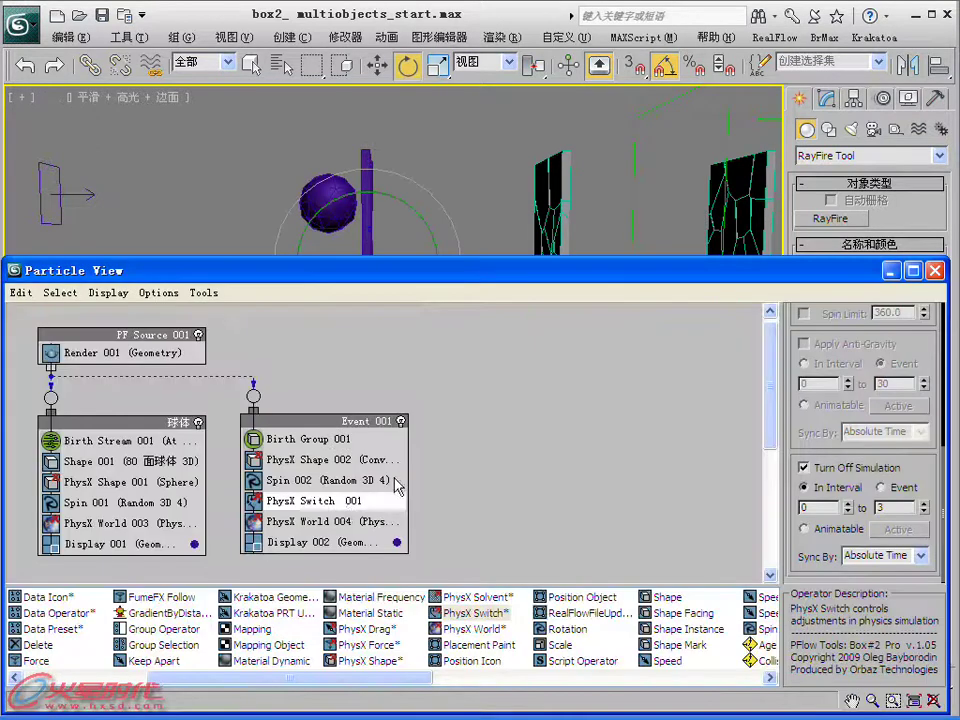
left_click(341, 484)
Step: Delete Spin 002 from Event 001 and scrub frames 4–6 to watch the wall shatter
right_click(341, 484)
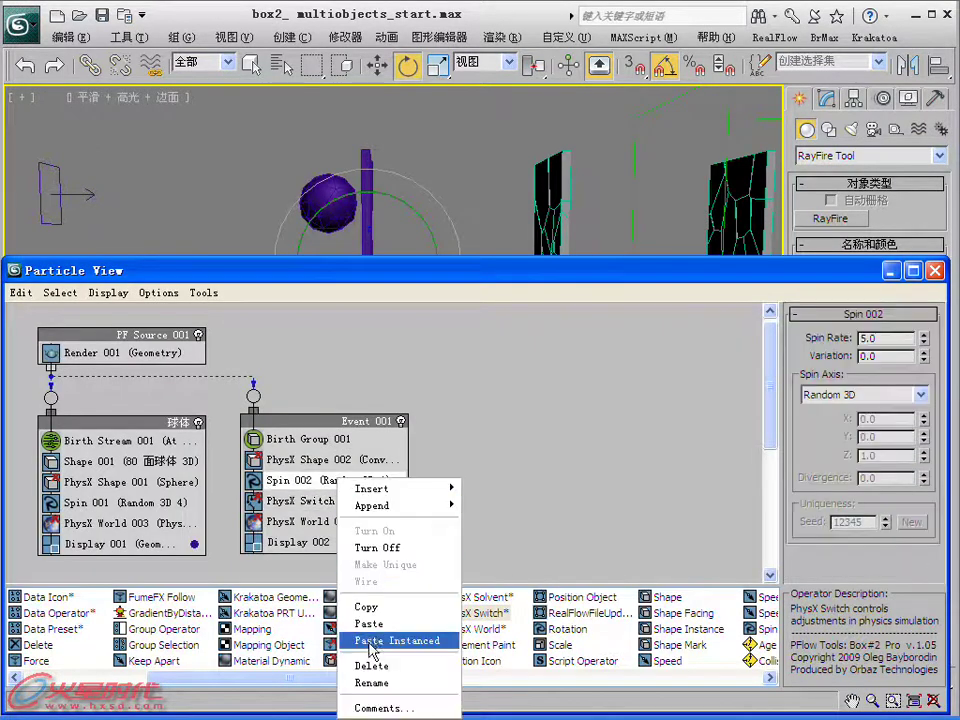
left_click(371, 665)
left_click_drag(440, 270, 437, 683)
mouse_move(150, 634)
left_mouse_down()
mouse_move(118, 634)
mouse_move(193, 634)
mouse_move(111, 634)
left_mouse_up()
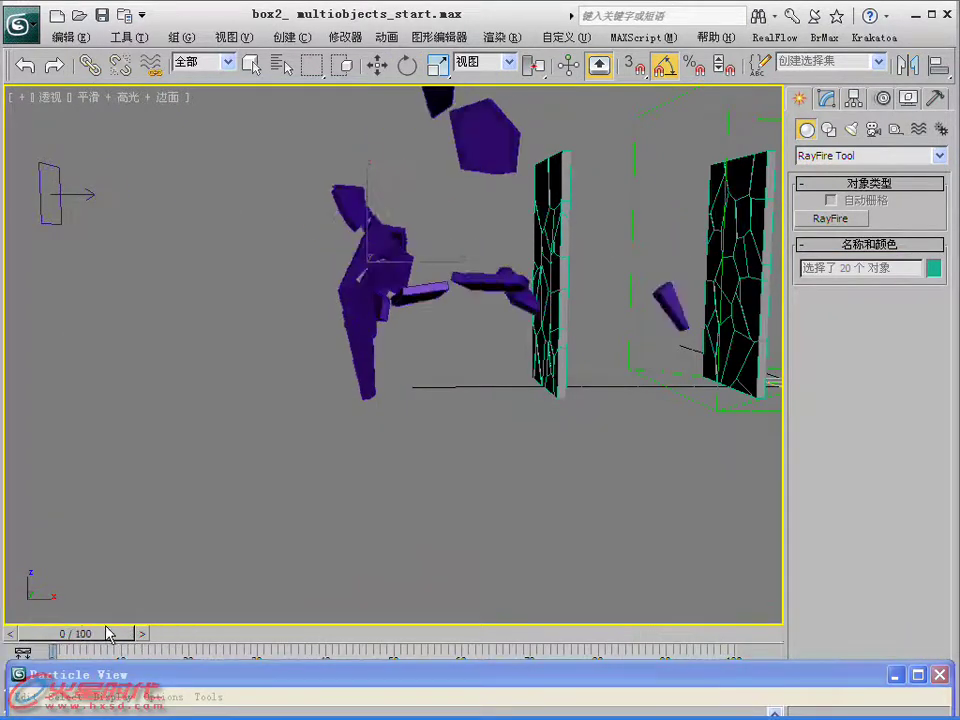
key("e")
left_click(126, 680)
Step: Check PhysX Switch 001's settings and preview the shatter up to frame 8
left_click_drag(126, 682, 119, 205)
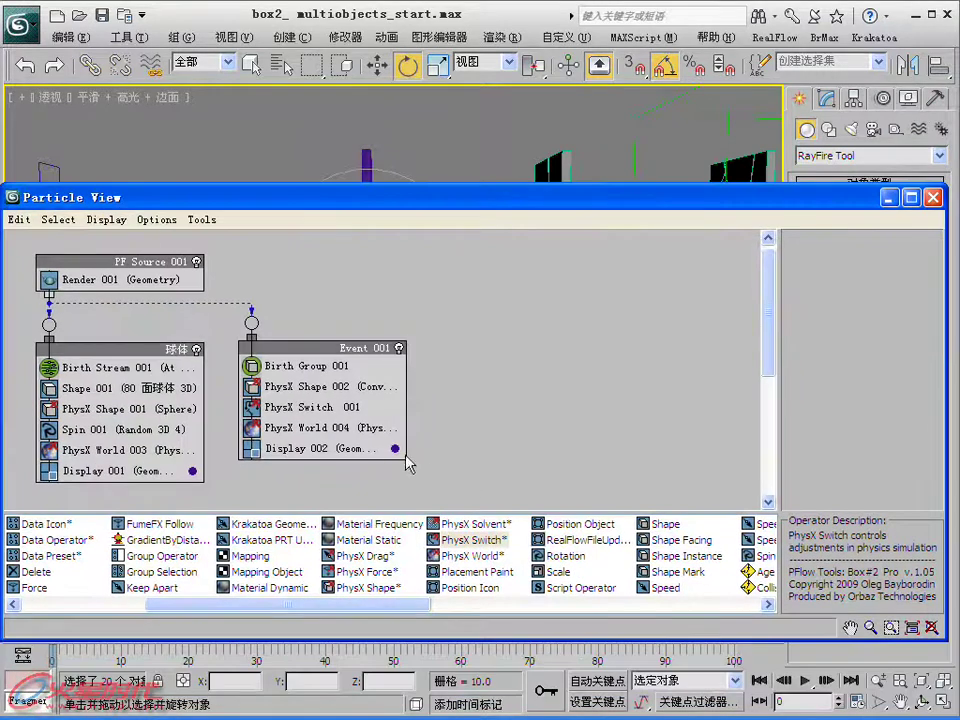
left_click(316, 408)
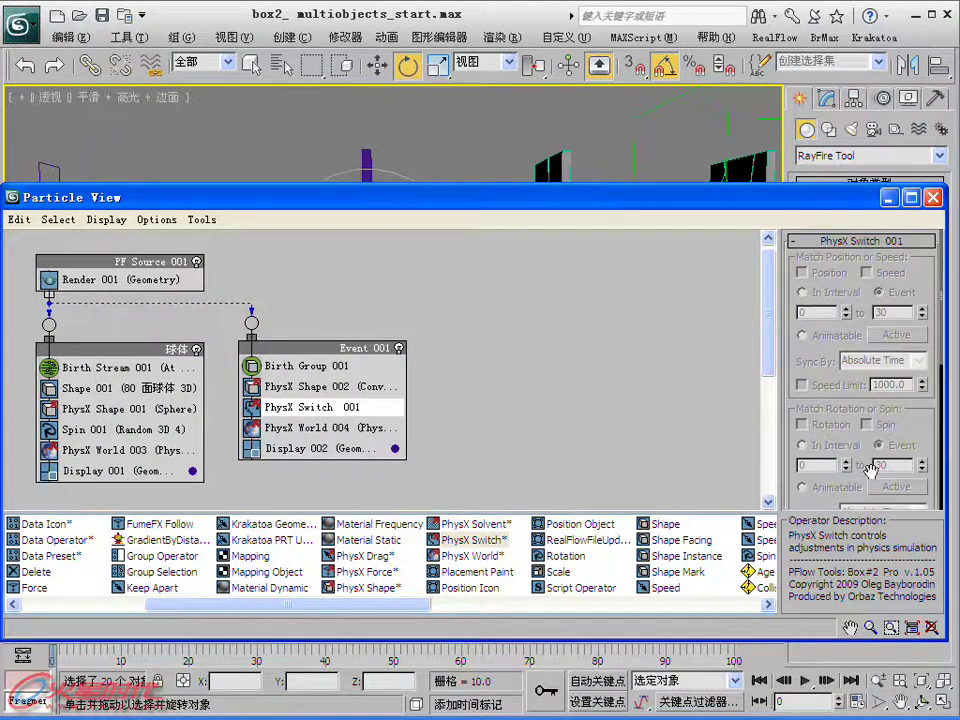
scroll(888, 440, "down", 5)
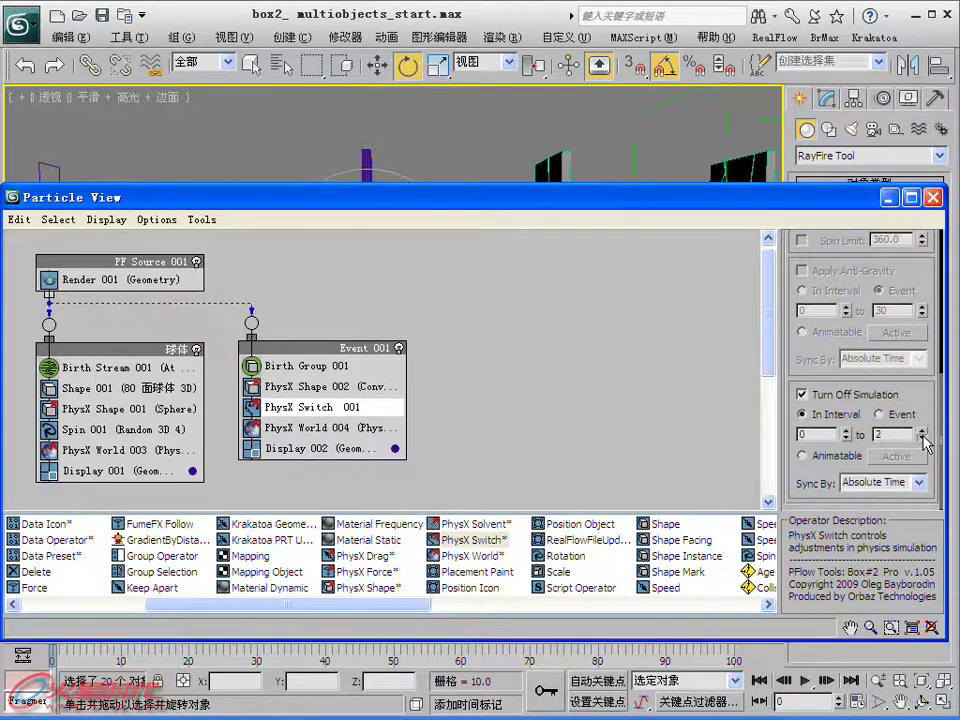
left_click(886, 198)
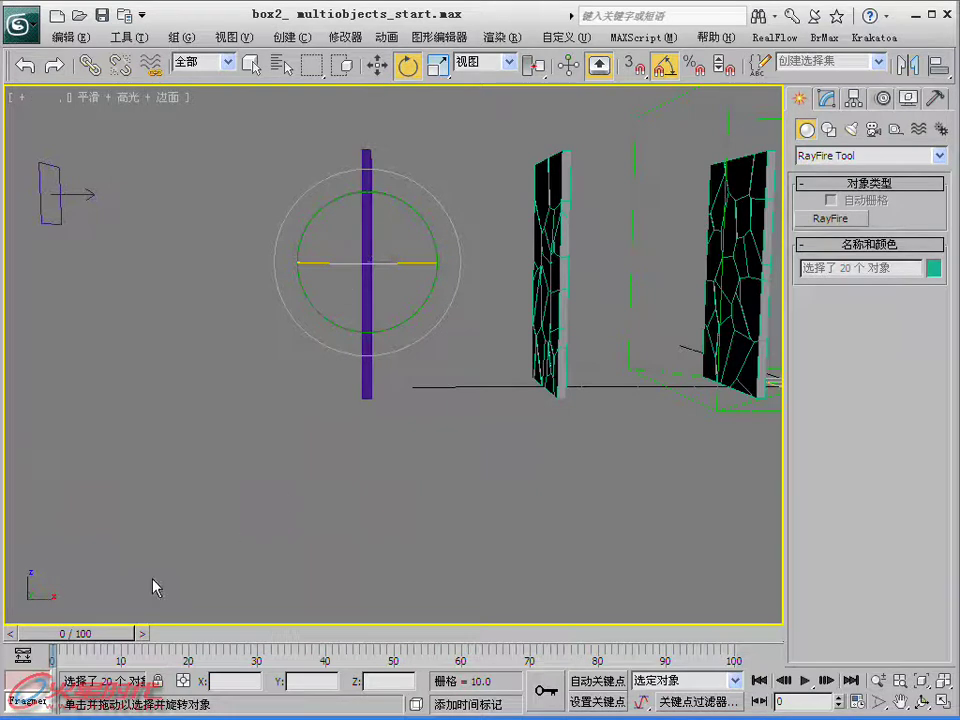
mouse_move(100, 634)
left_mouse_down()
mouse_move(145, 627)
mouse_move(127, 601)
left_mouse_up()
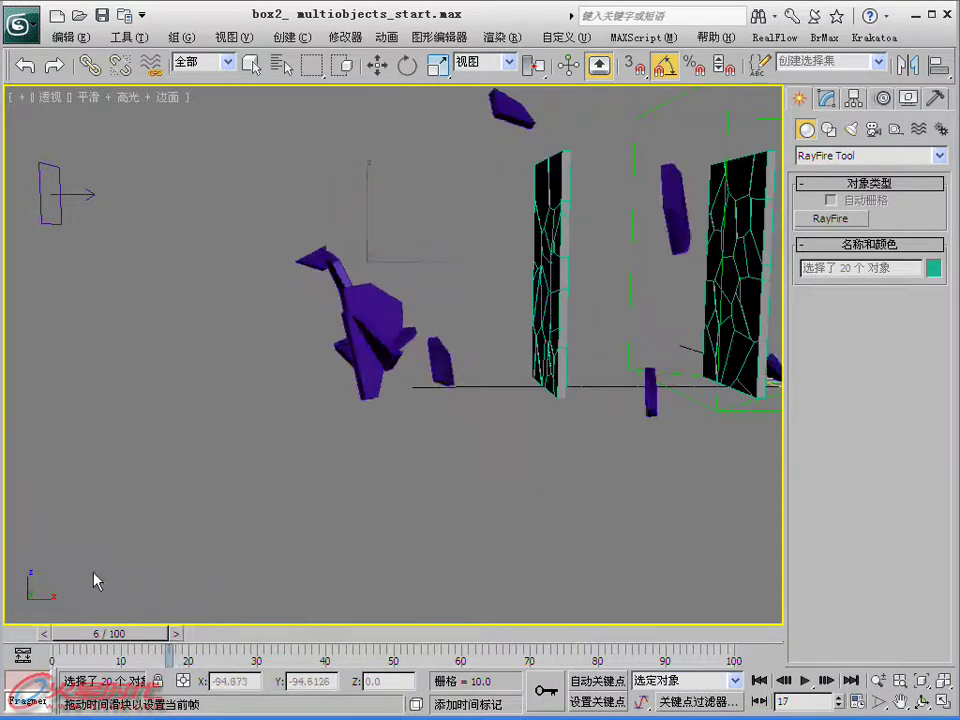
left_click_drag(127, 601, 95, 585)
key("e")
Step: Scrub to frame 5 to check the sphere, then return to frame 0
key("6")
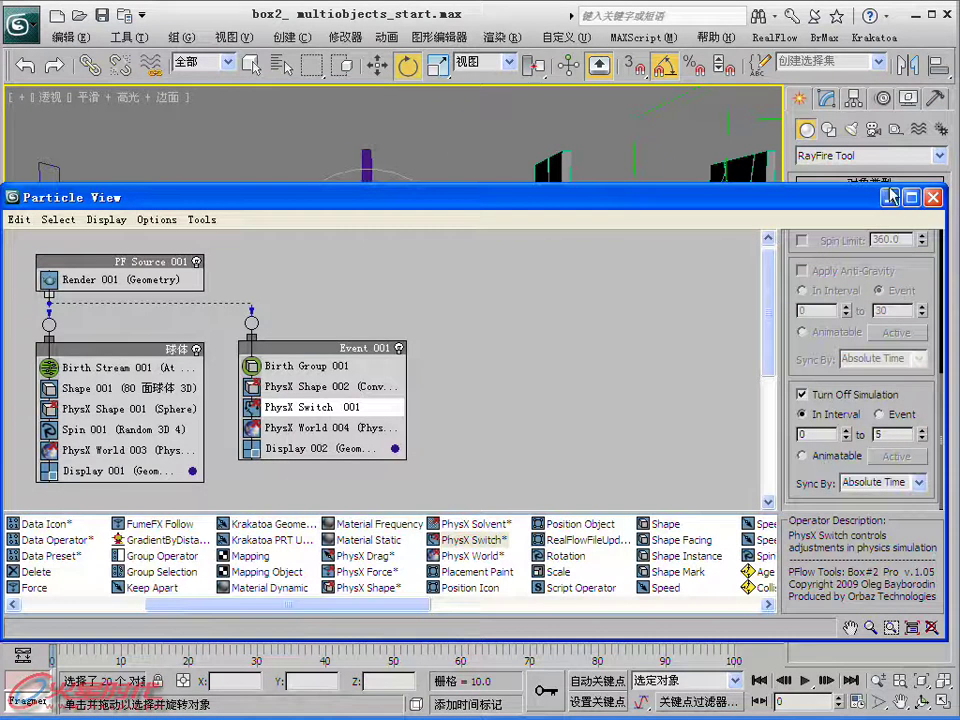
left_click(933, 197)
left_click_drag(100, 633, 150, 636)
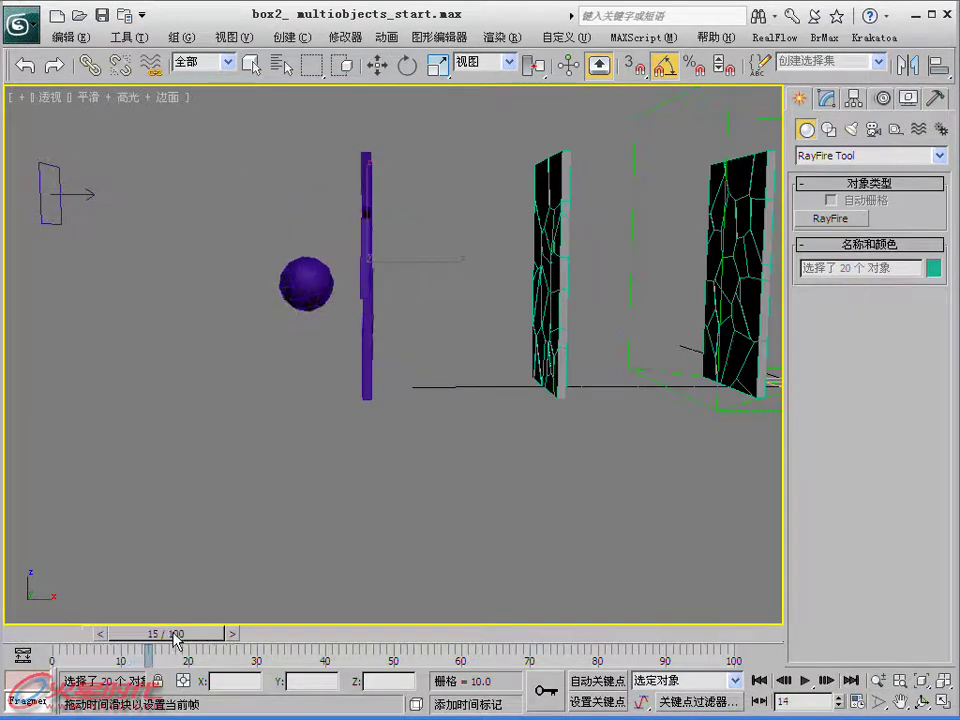
left_click_drag(150, 636, 40, 636)
key("e")
key("6")
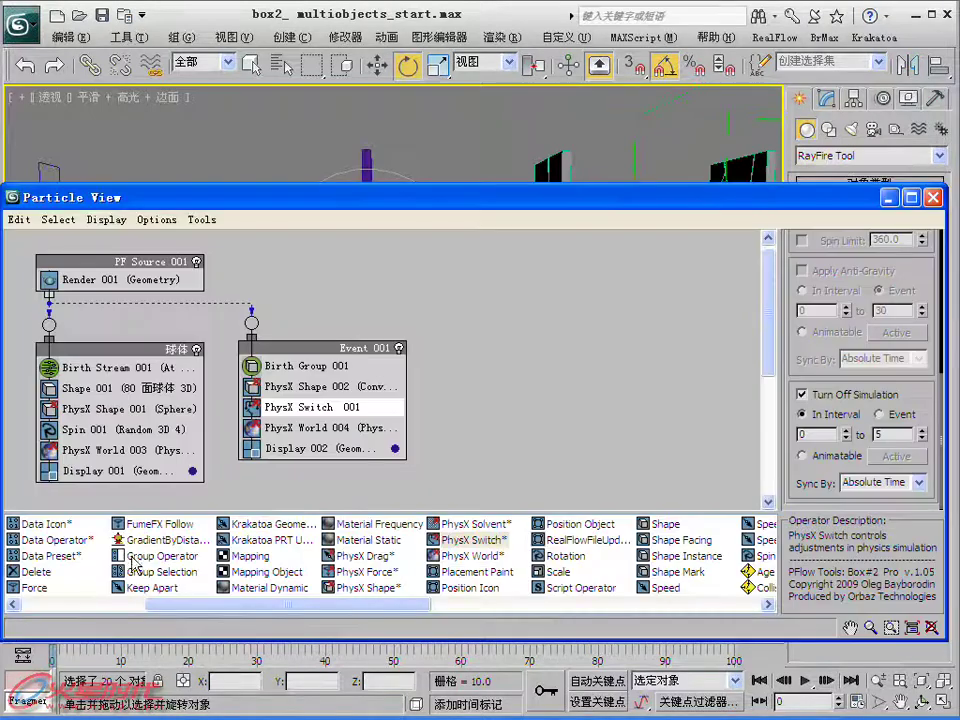
Step: Make PhysX Switch 001 turn off simulation for frames 0–4 and preview the slab shattering
left_click(924, 439)
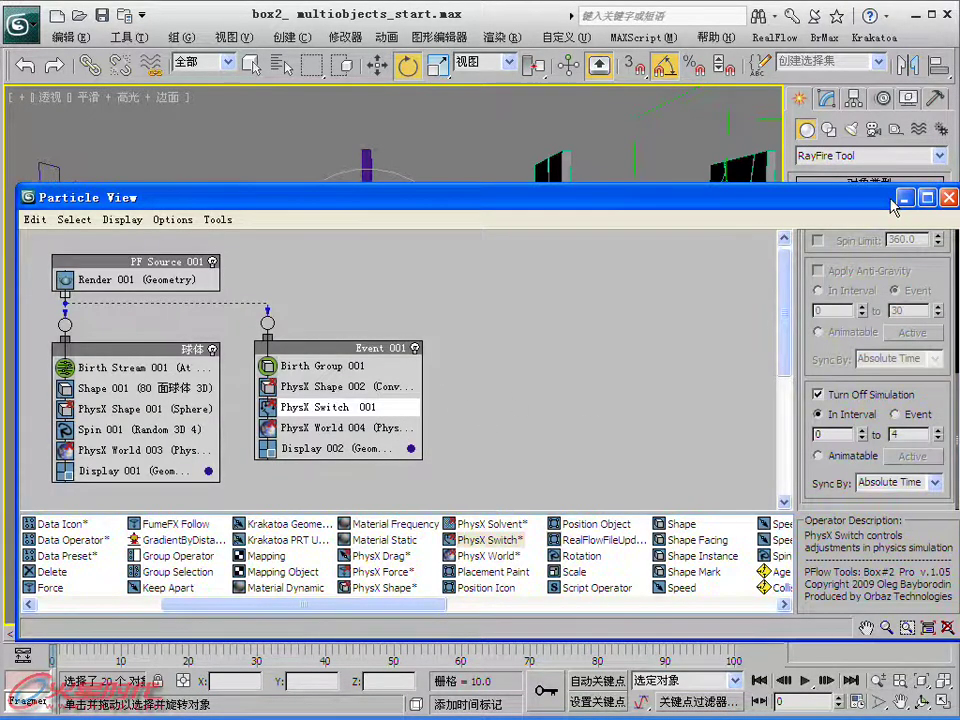
left_click(889, 198)
left_click_drag(67, 645, 190, 645)
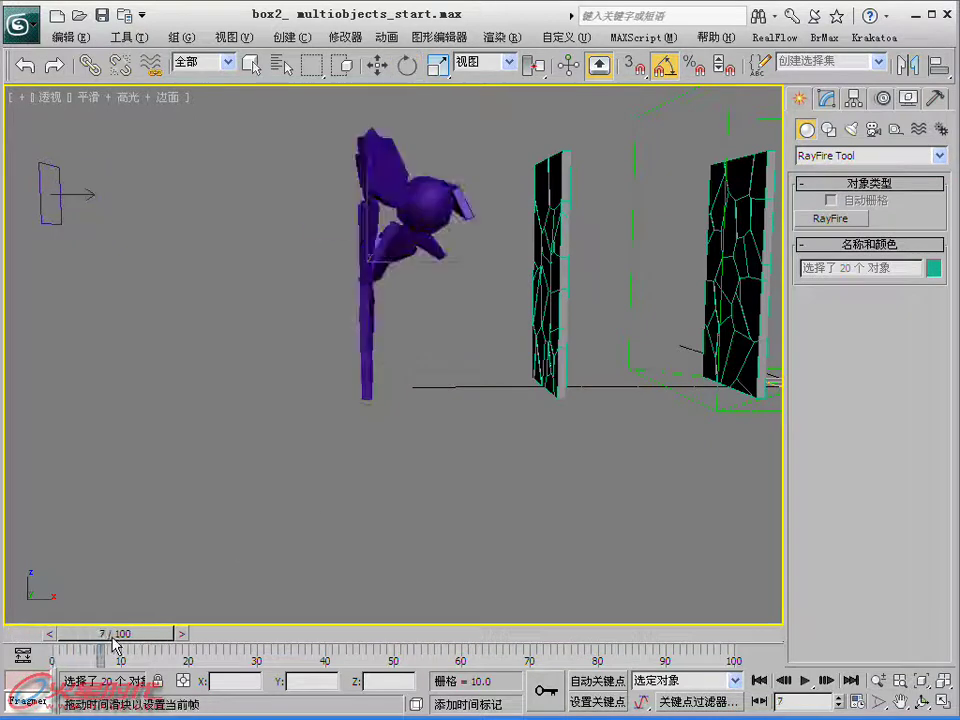
key("Home")
Step: Select Event 001 and start renaming it, clearing the old name
key("e")
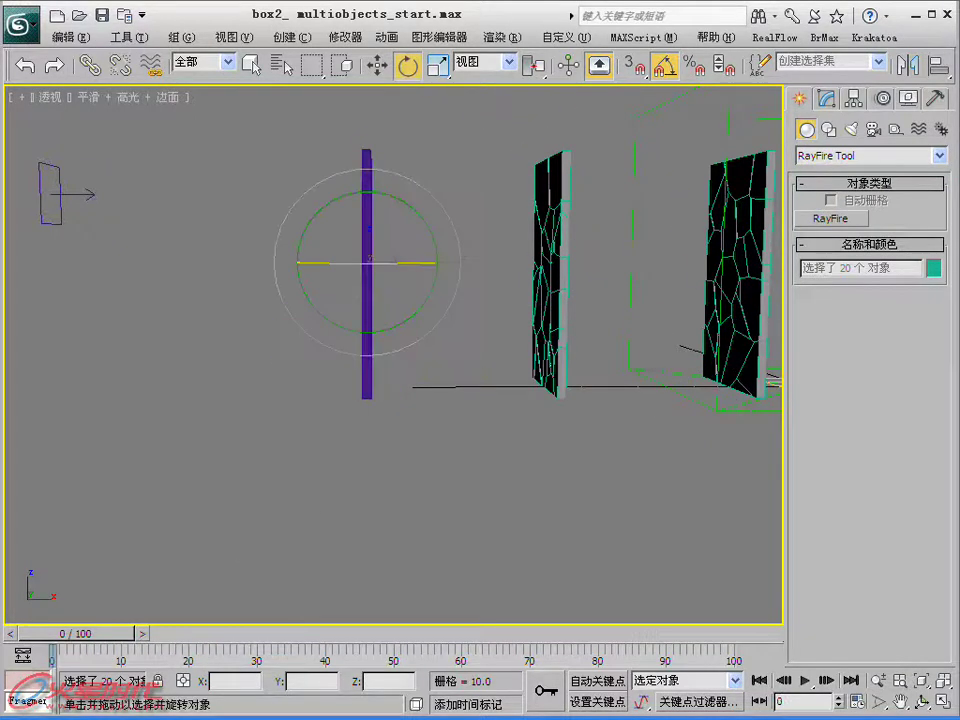
key("6")
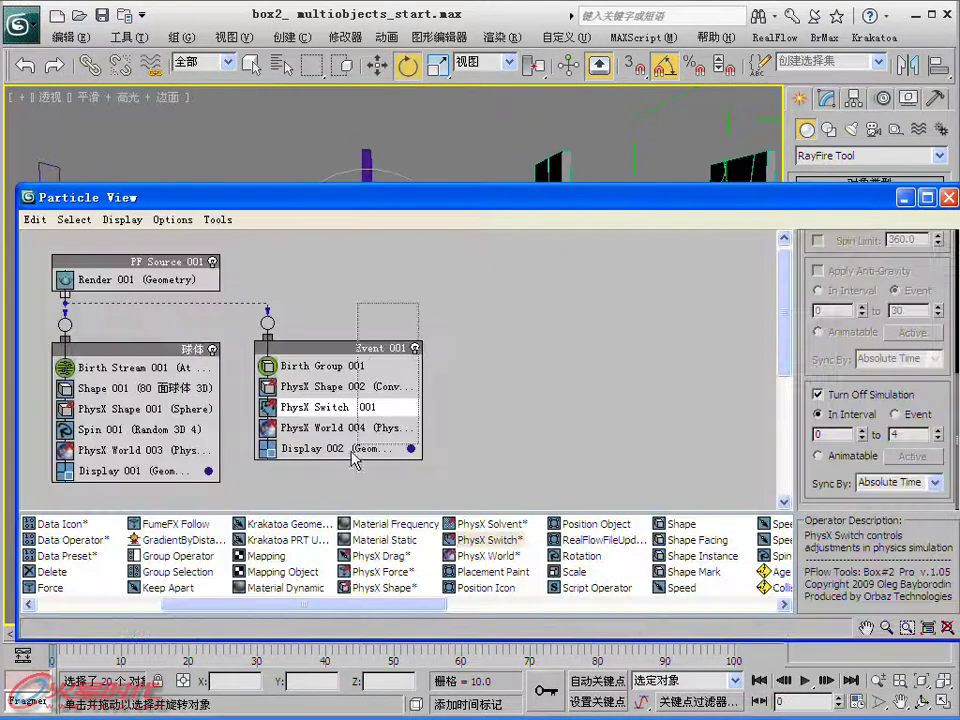
left_click_drag(318, 487, 320, 482)
right_click(381, 346)
key("Escape")
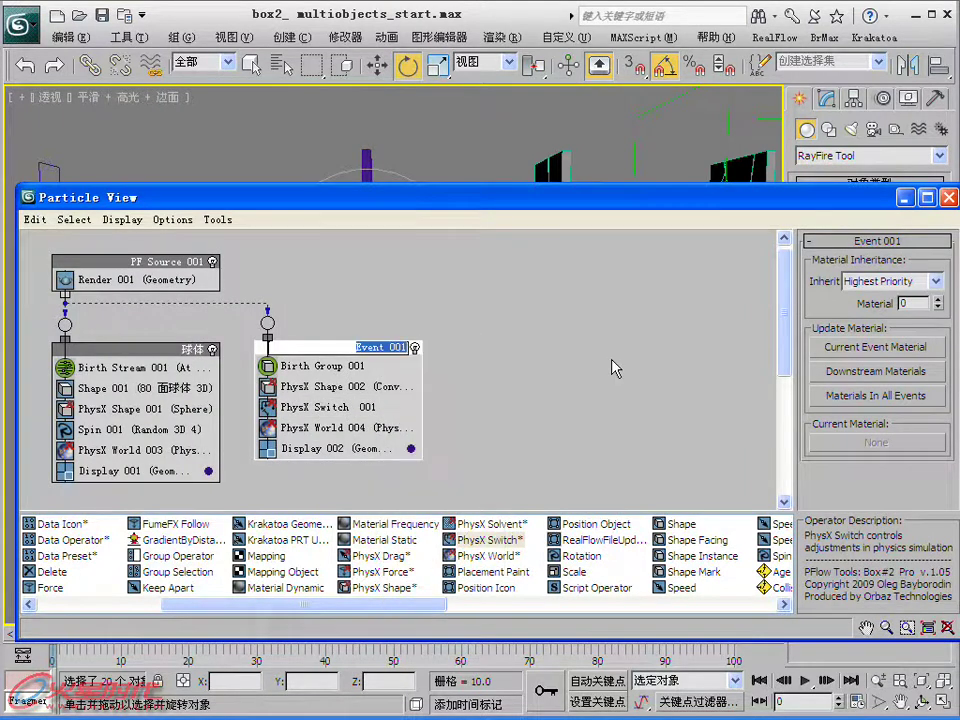
key("BackSpace")
key("Escape")
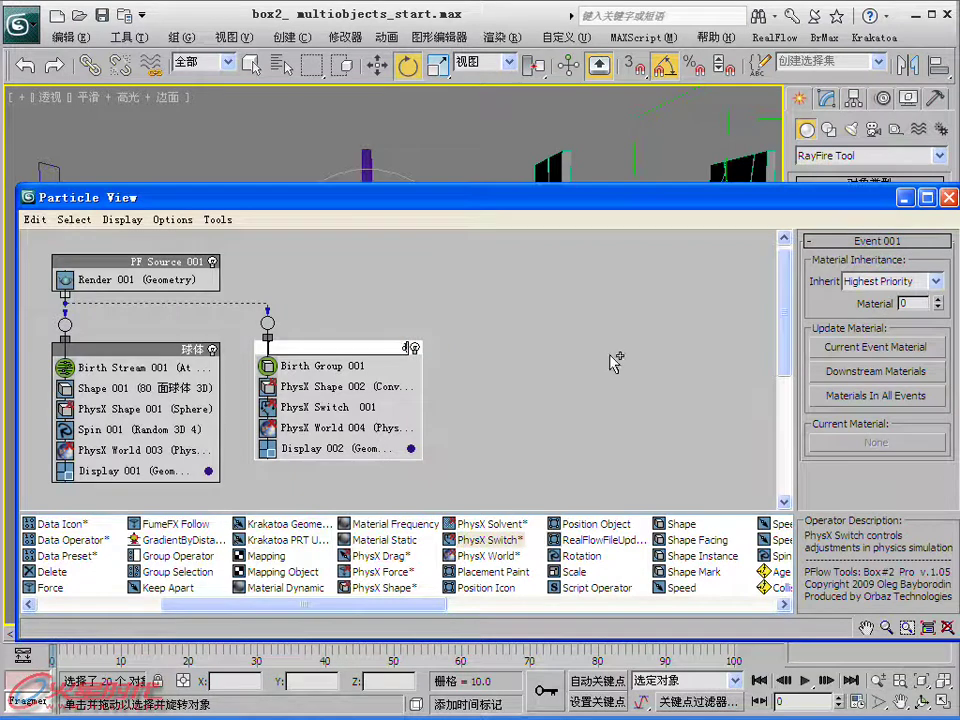
Step: Enter the name 第一块板 with the pinyin IME and confirm it
type("diyi")
key("space")
type("kuai")
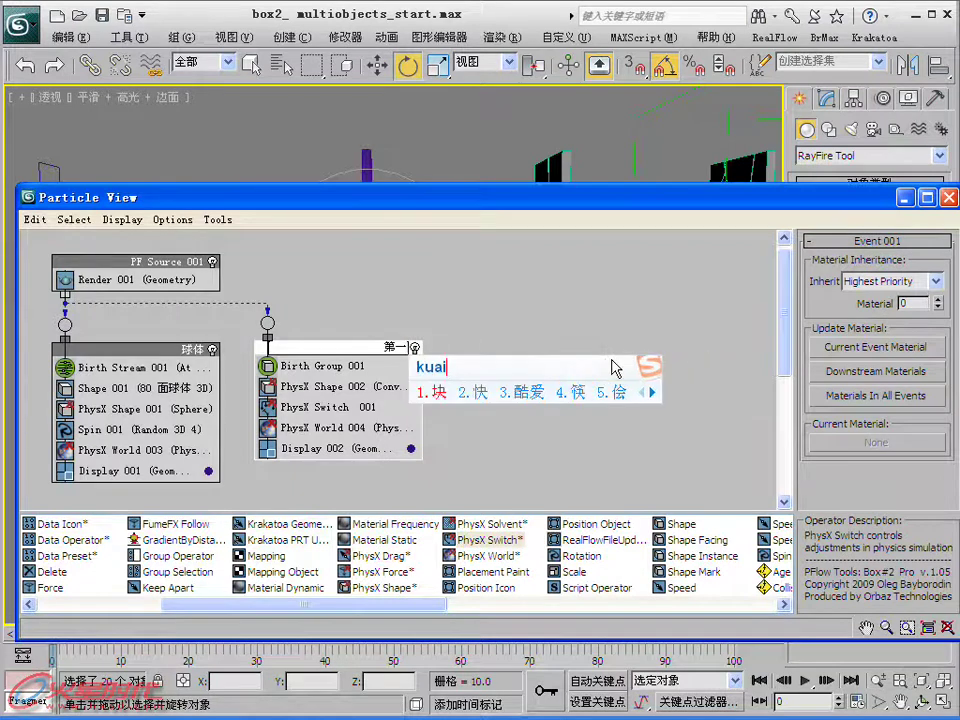
key("space")
type("ban")
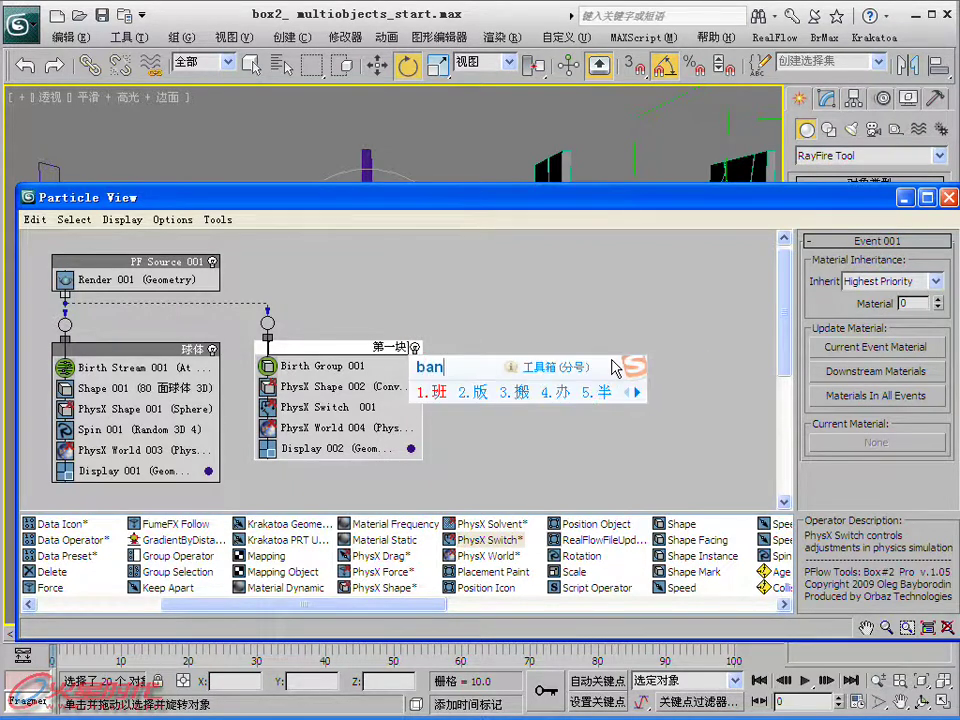
key("equal")
key("space")
key("Return")
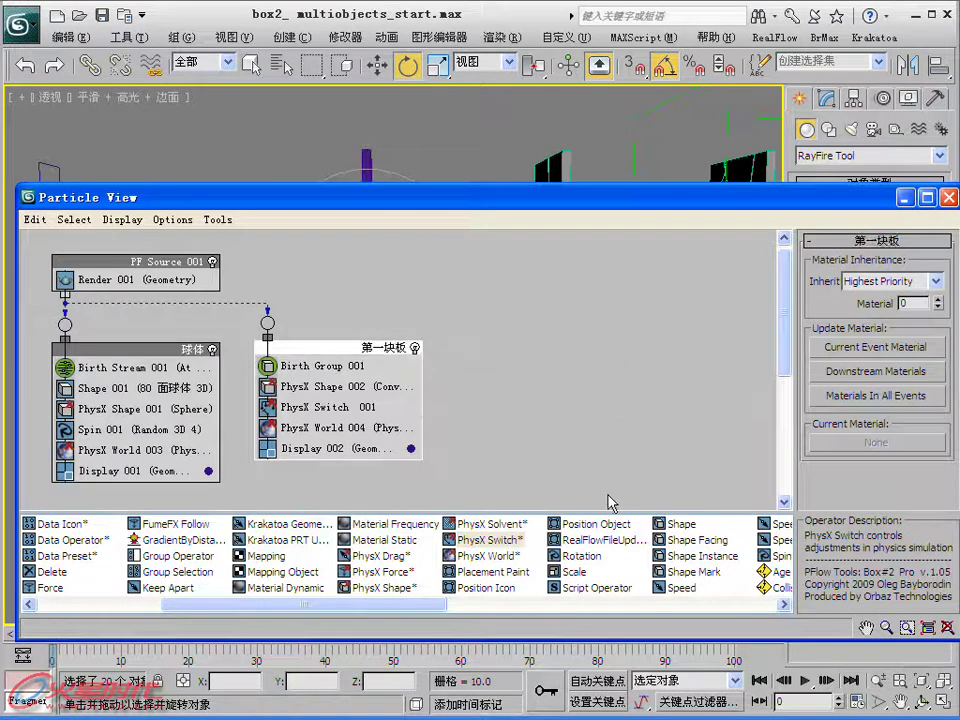
left_click_drag(405, 288, 325, 490)
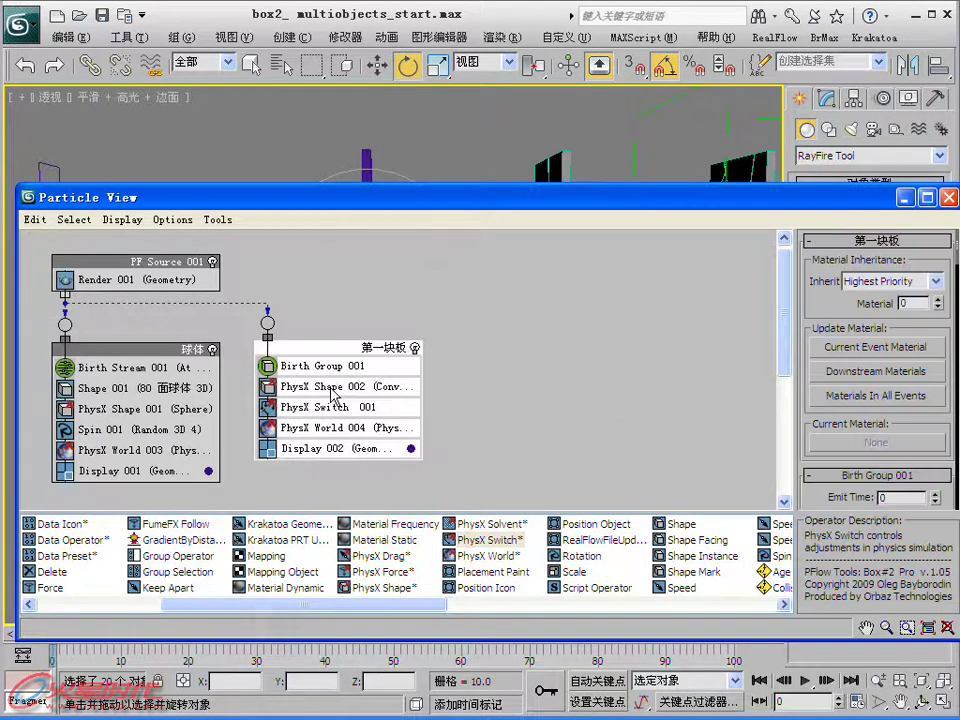
Step: Paste a copy of 第一块板, wire it to PF Source 001, and select its Birth Group 002
right_click(332, 389)
left_click(375, 516)
right_click(478, 345)
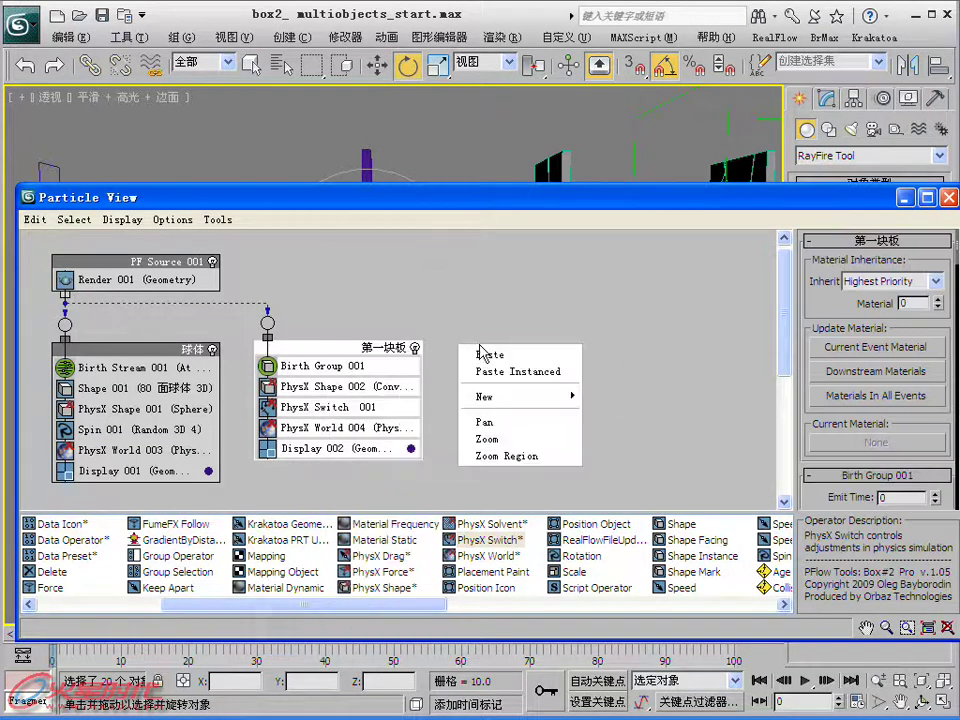
left_click(490, 355)
mouse_move(512, 372)
left_mouse_down()
mouse_move(479, 339)
mouse_move(65, 302)
left_mouse_up()
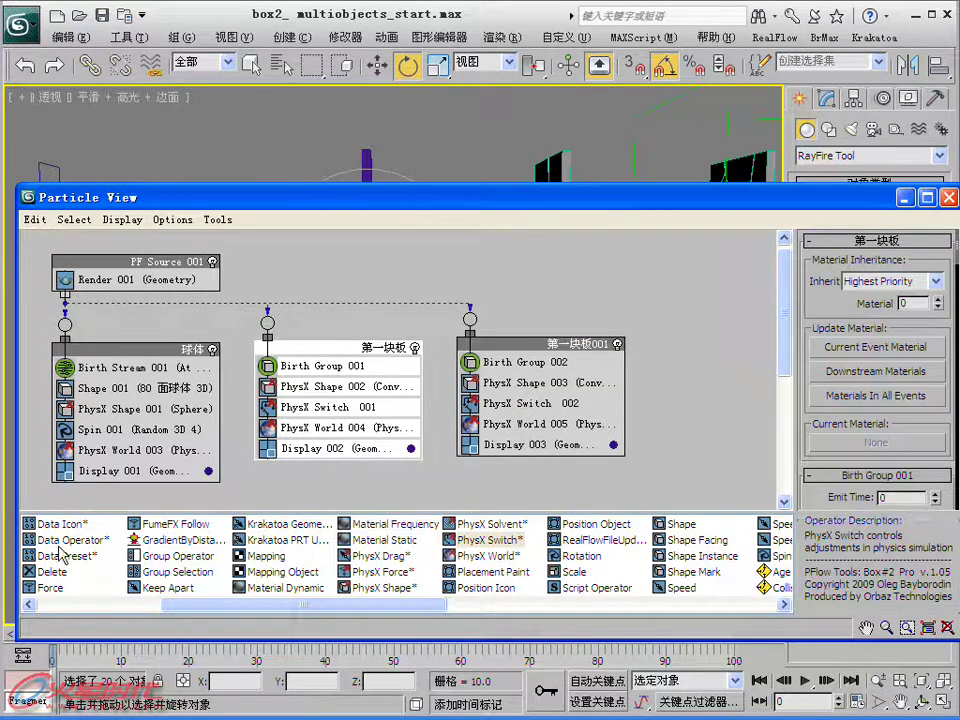
left_click(555, 366)
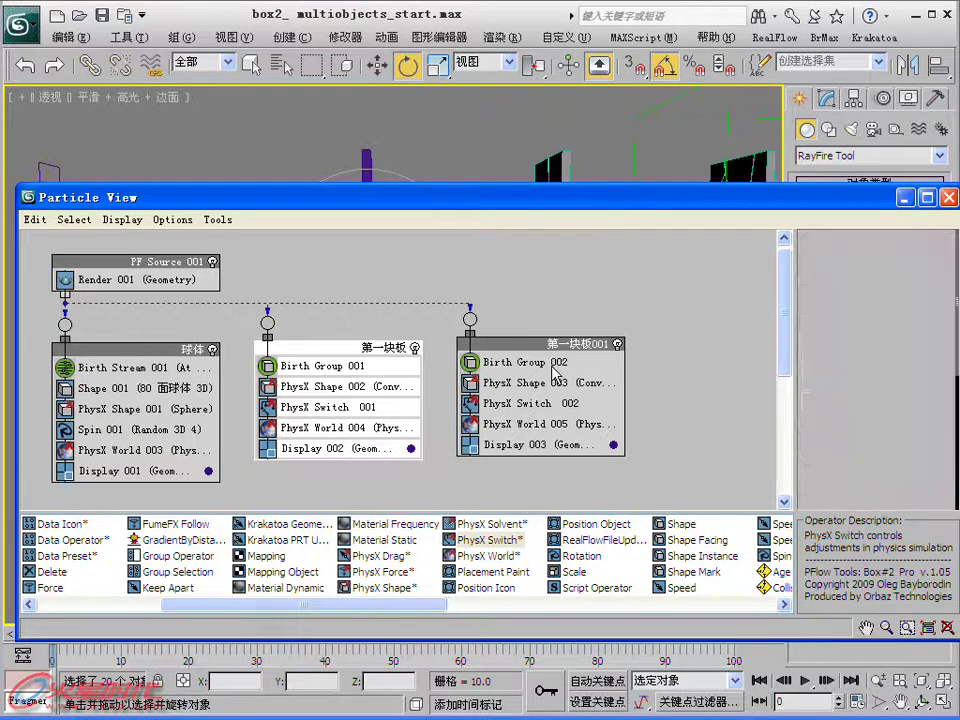
left_click_drag(876, 309, 886, 463)
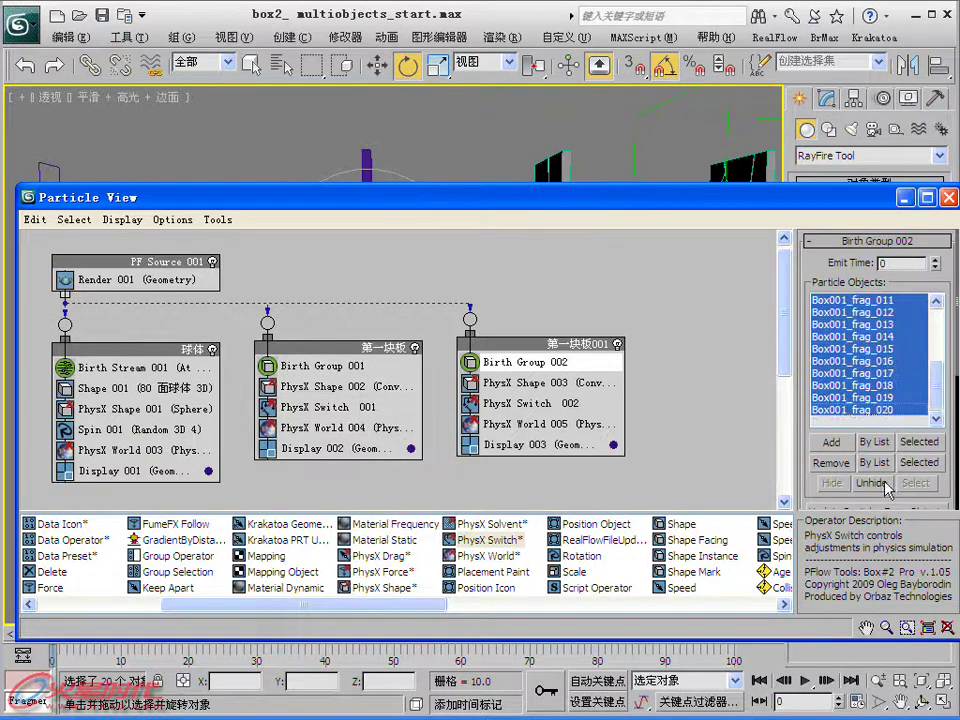
Step: Replace Birth Group 002's Box001 fragments with the middle slab's Box002 fragments
left_click(826, 466)
left_click_drag(792, 212, 770, 582)
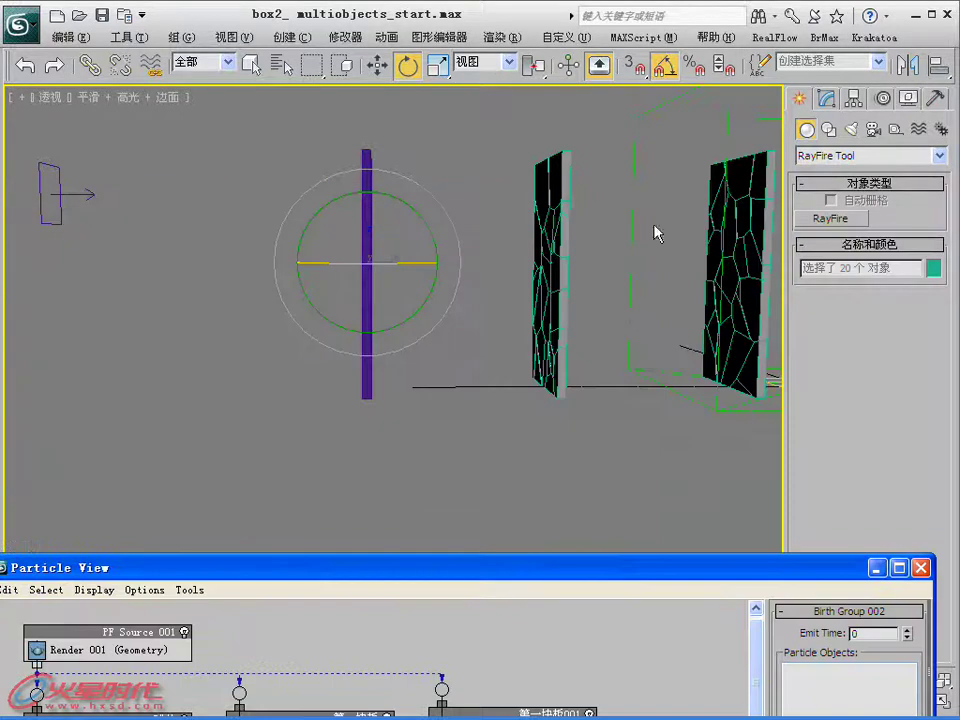
left_click_drag(580, 125, 500, 440)
mouse_move(556, 575)
left_mouse_down()
mouse_move(563, 118)
mouse_move(578, 86)
left_mouse_up()
left_click(909, 328)
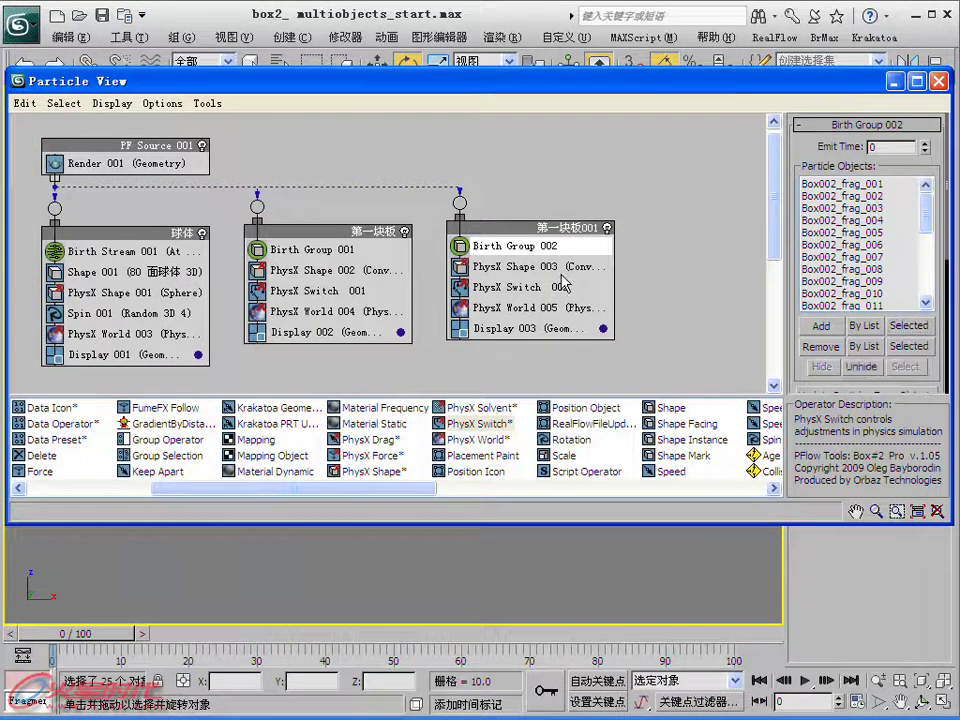
mouse_move(635, 82)
left_mouse_down()
mouse_move(664, 285)
mouse_move(655, 716)
left_mouse_up()
Step: Preview the fracture, check PhysX Switch 002's settings, and scrub again to watch the slabs break
mouse_move(99, 637)
left_mouse_down()
mouse_move(144, 641)
mouse_move(100, 637)
left_mouse_up()
key("e")
key("6")
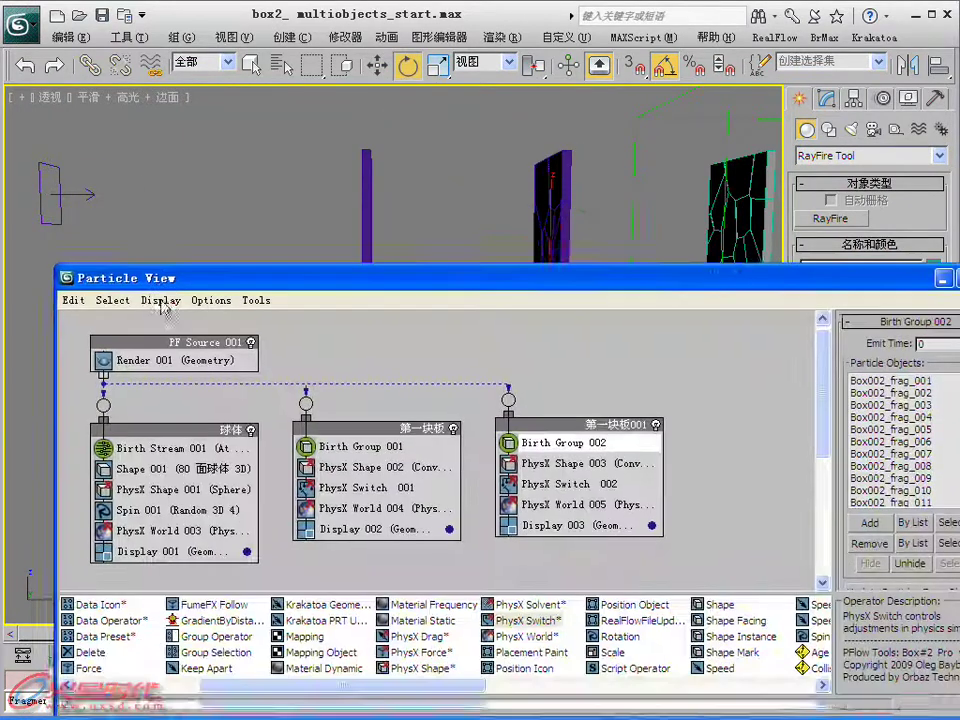
left_click_drag(134, 88, 113, 73)
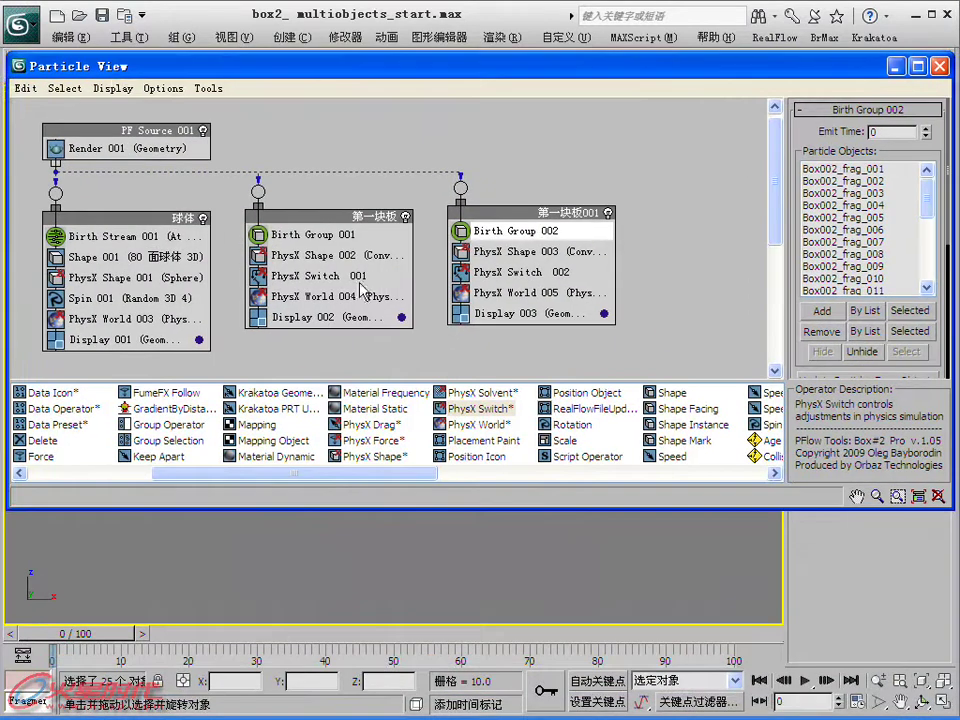
left_click(543, 279)
scroll(857, 353, "down", 5)
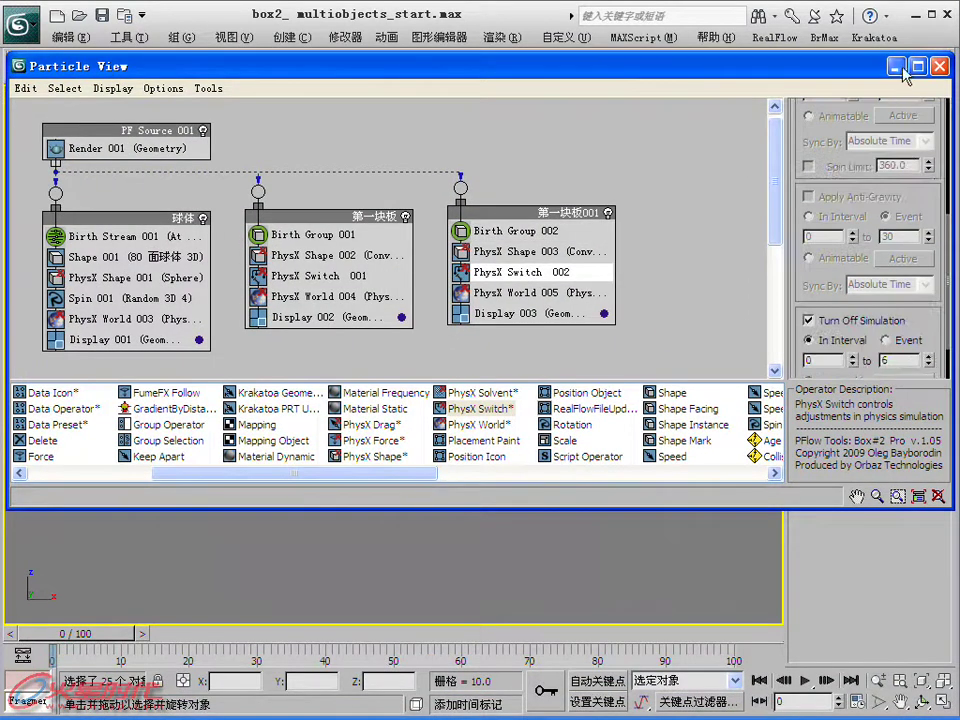
key("6")
left_click_drag(69, 636, 157, 648)
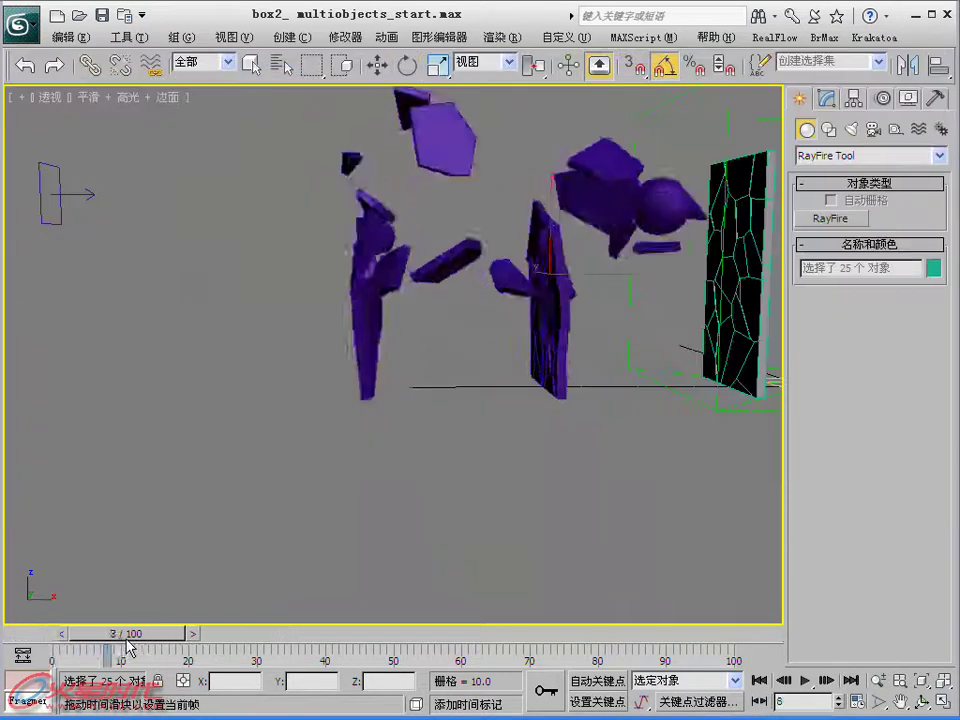
Step: Scrub through the shatter to frame 9, return to frame 0, and reopen Particle View
mouse_move(157, 648)
left_mouse_down()
mouse_move(100, 615)
mouse_move(160, 615)
mouse_move(14, 636)
left_mouse_up()
key("e")
mouse_move(93, 645)
left_mouse_down()
mouse_move(155, 641)
mouse_move(14, 640)
left_mouse_up()
key("e")
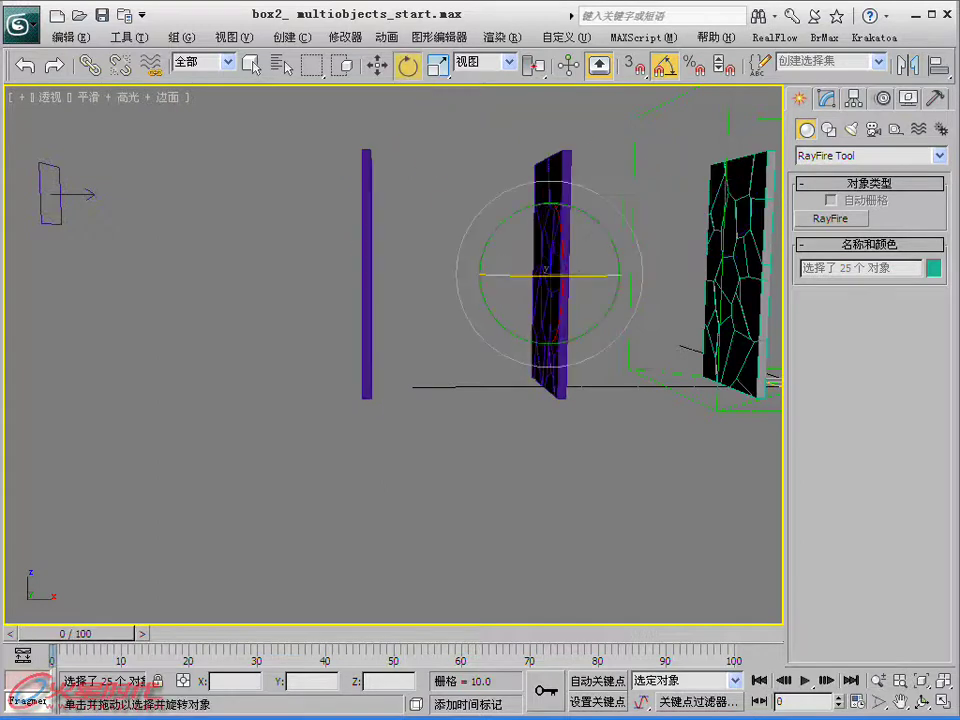
key("6")
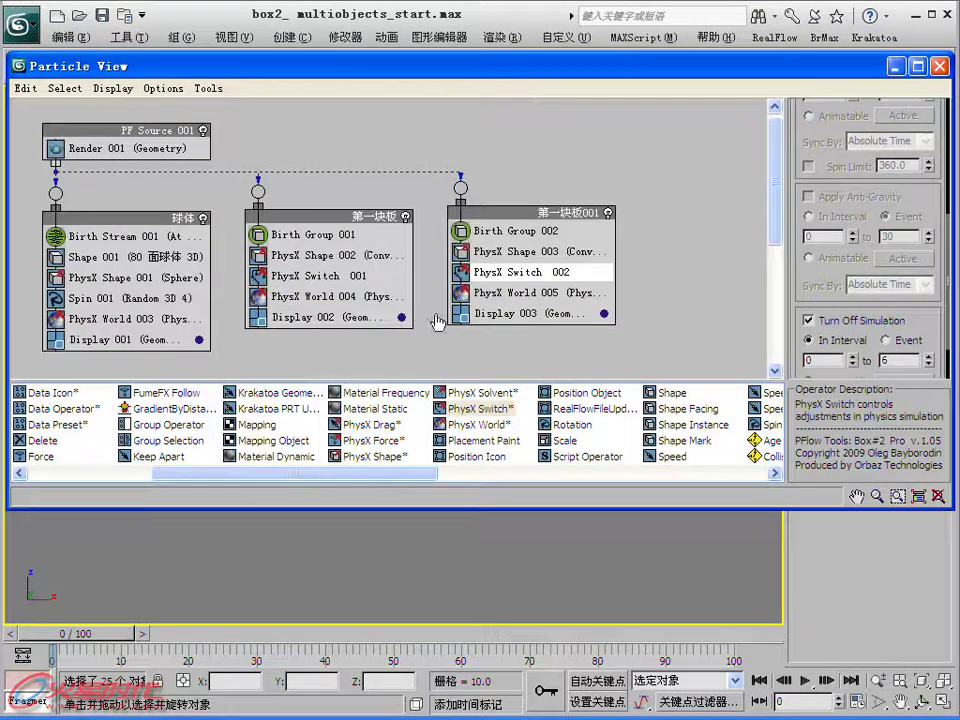
Step: Rename the copied event 第一块板001 to 第二块板
left_click_drag(600, 165, 540, 272)
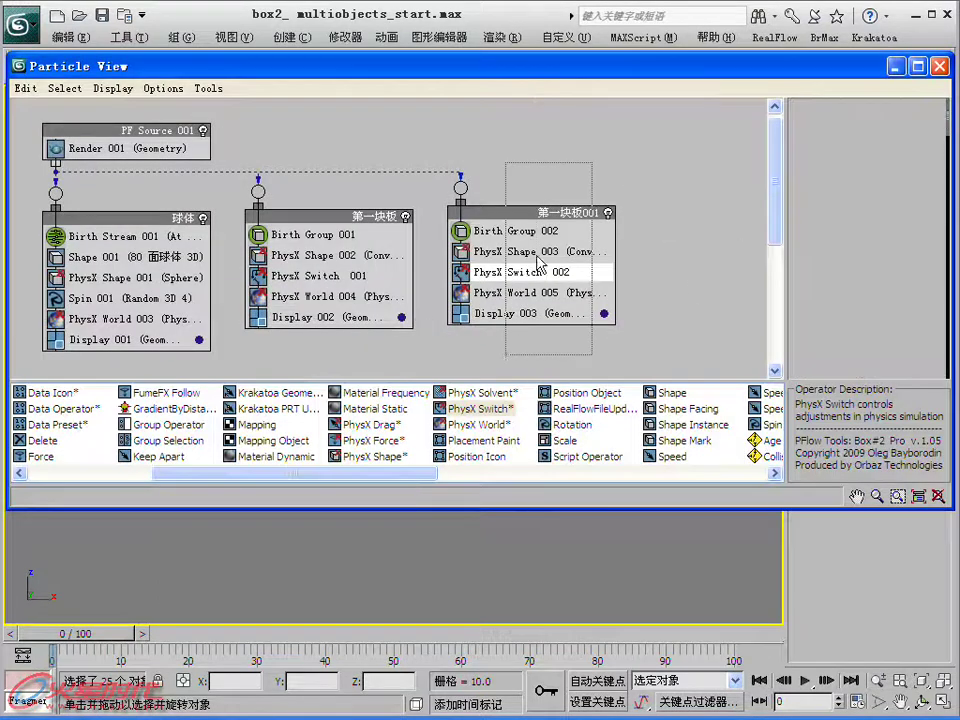
left_click(604, 211)
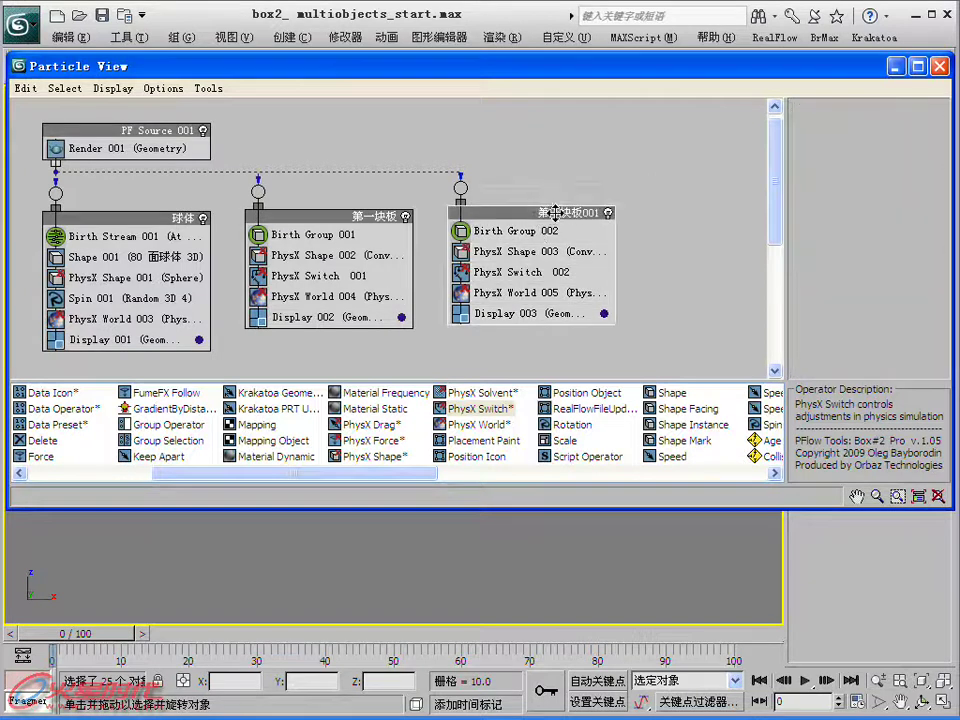
right_click(555, 212)
left_click(620, 416)
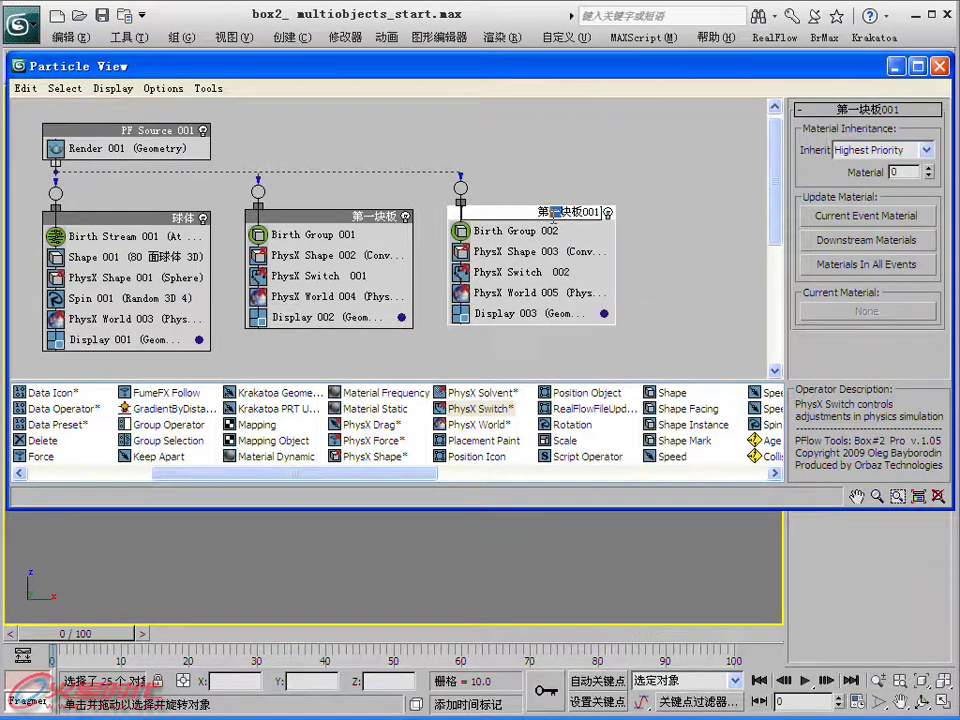
type("er")
key("space")
Step: Paste another copy of the event beside 第二块板 and select its Birth Group 003
right_click(652, 225)
left_click(672, 219)
middle_click_drag(620, 222, 520, 220)
left_click_drag(632, 244, 587, 211)
left_click(612, 228)
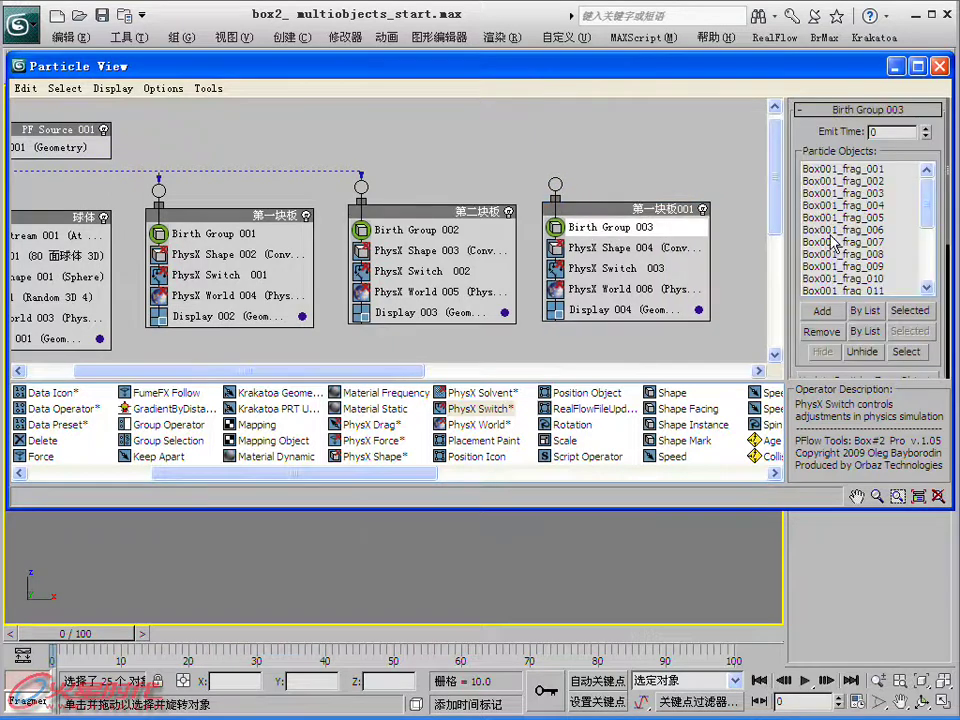
Step: Swap Birth Group 003's Box001 fragments for the third slab's Box003 fragments
left_click_drag(853, 178, 858, 418)
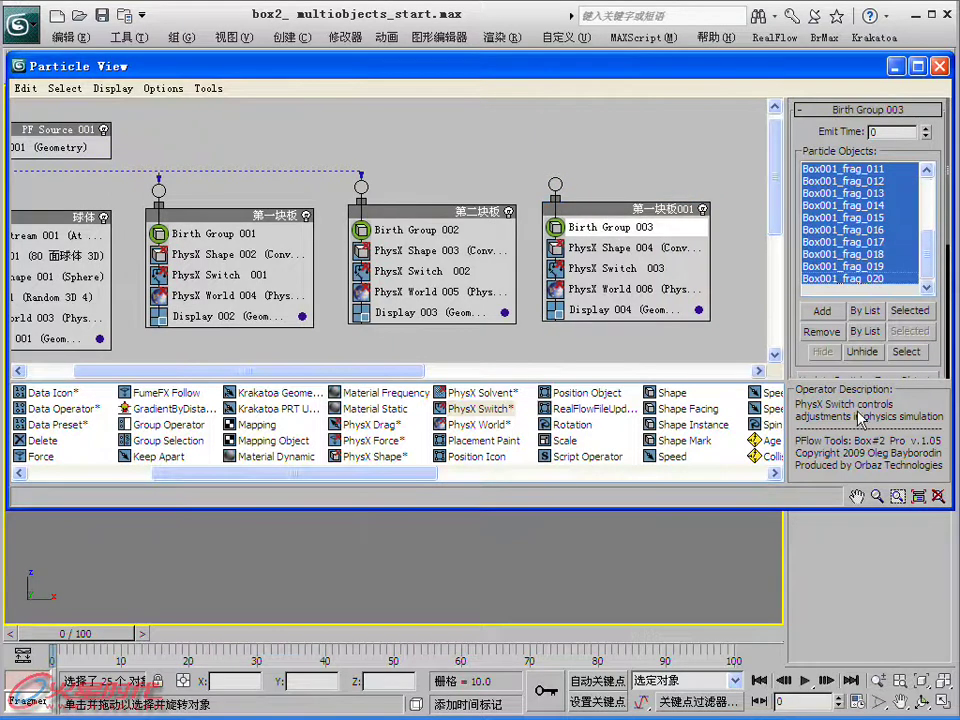
left_click(826, 334)
left_click_drag(450, 66, 464, 550)
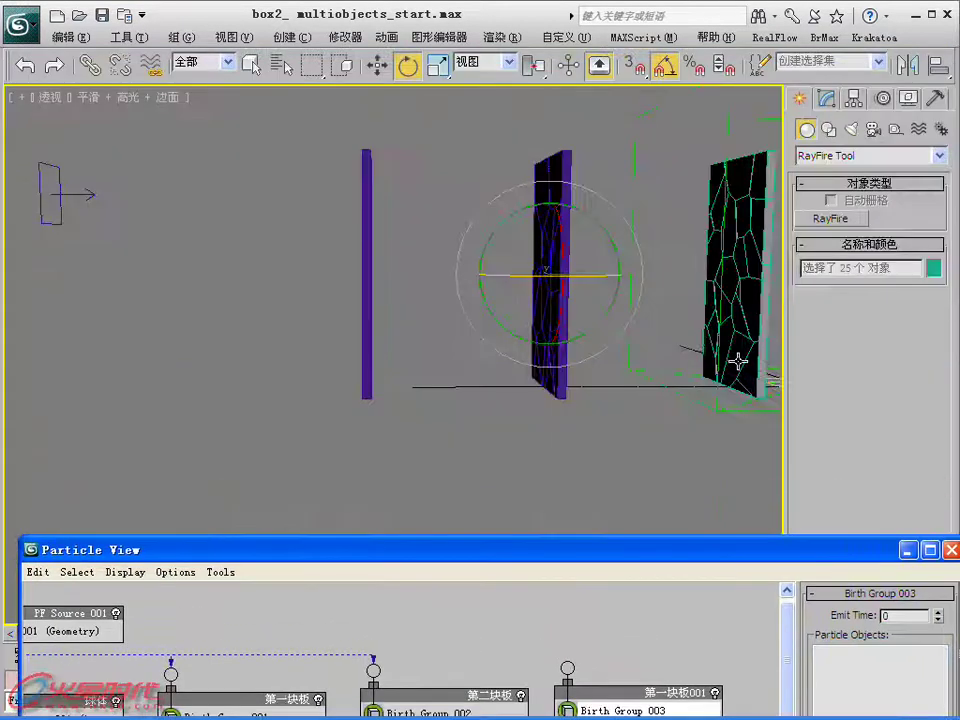
middle_click_drag(527, 360, 490, 310, "alt")
left_click_drag(476, 160, 446, 429)
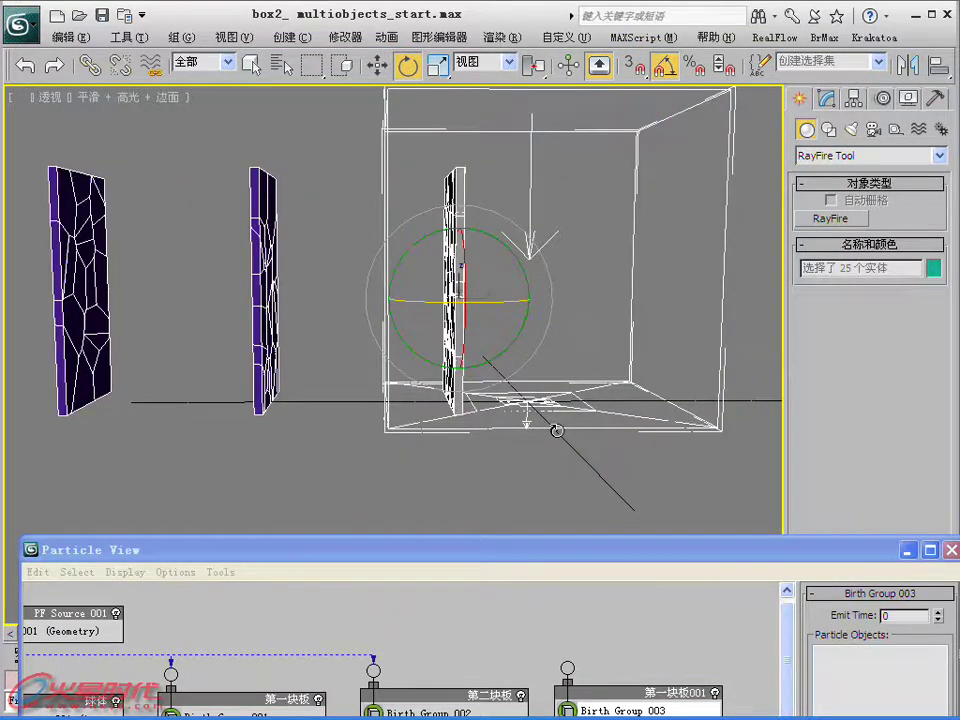
left_click_drag(572, 473, 506, 173, "alt")
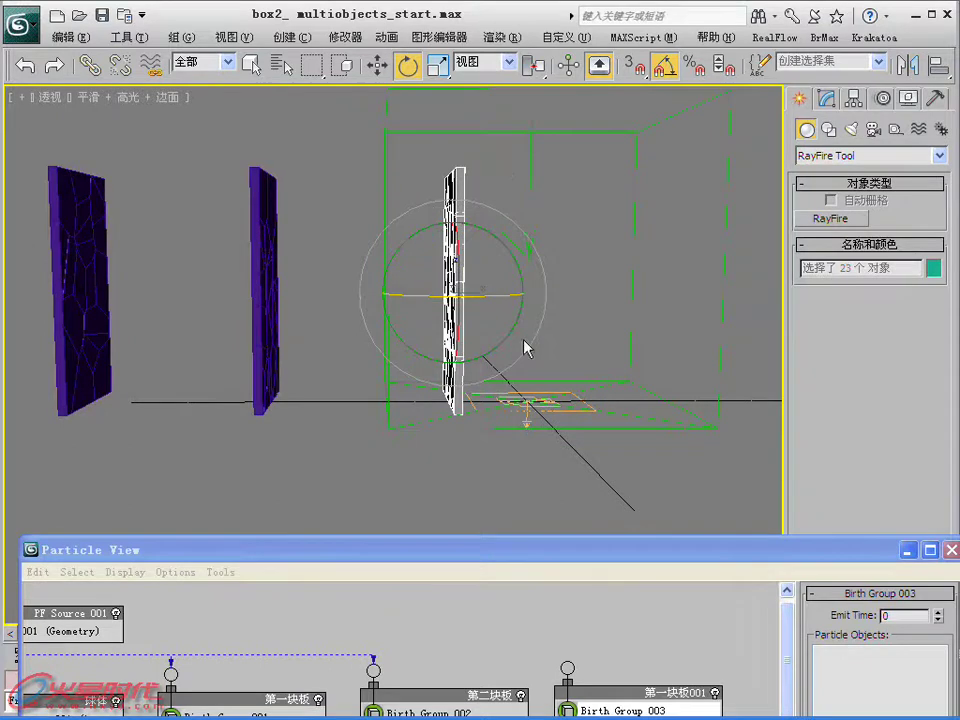
left_click_drag(483, 555, 476, 41)
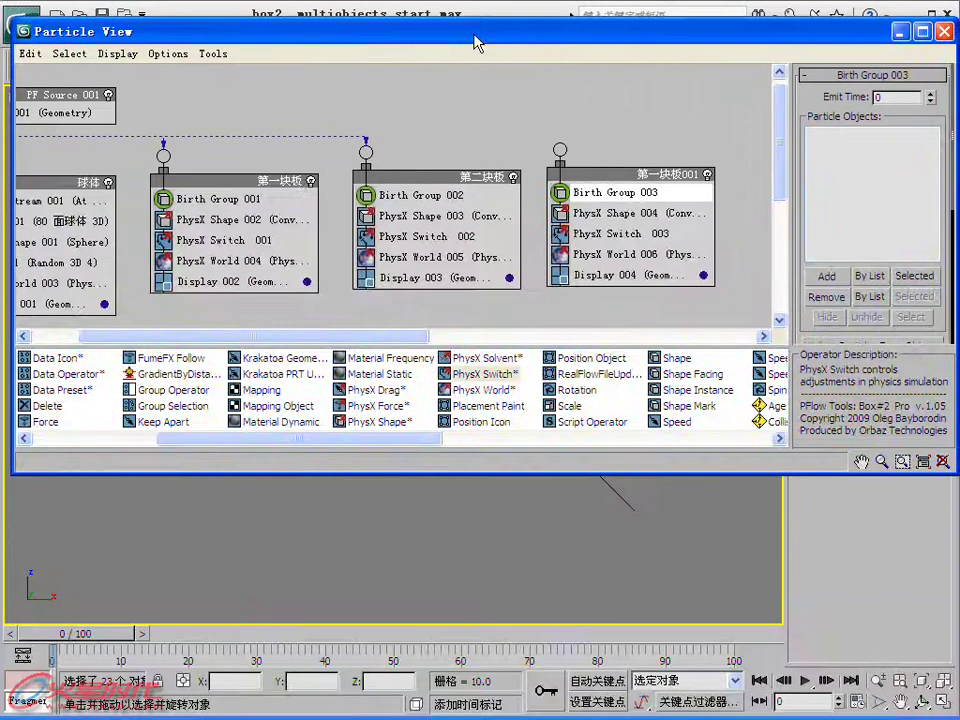
left_click(914, 276)
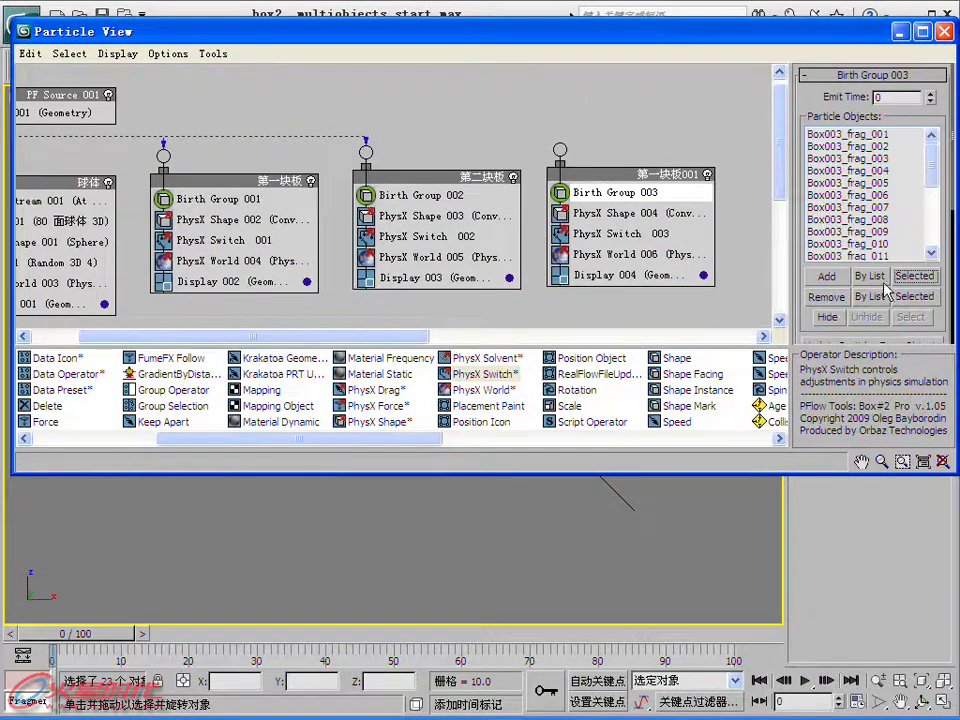
Step: Set PhysX Switch 003 to disable simulation for frames 0–9 and wire the event to PF Source
left_click(629, 231)
scroll(913, 185, "down", 5)
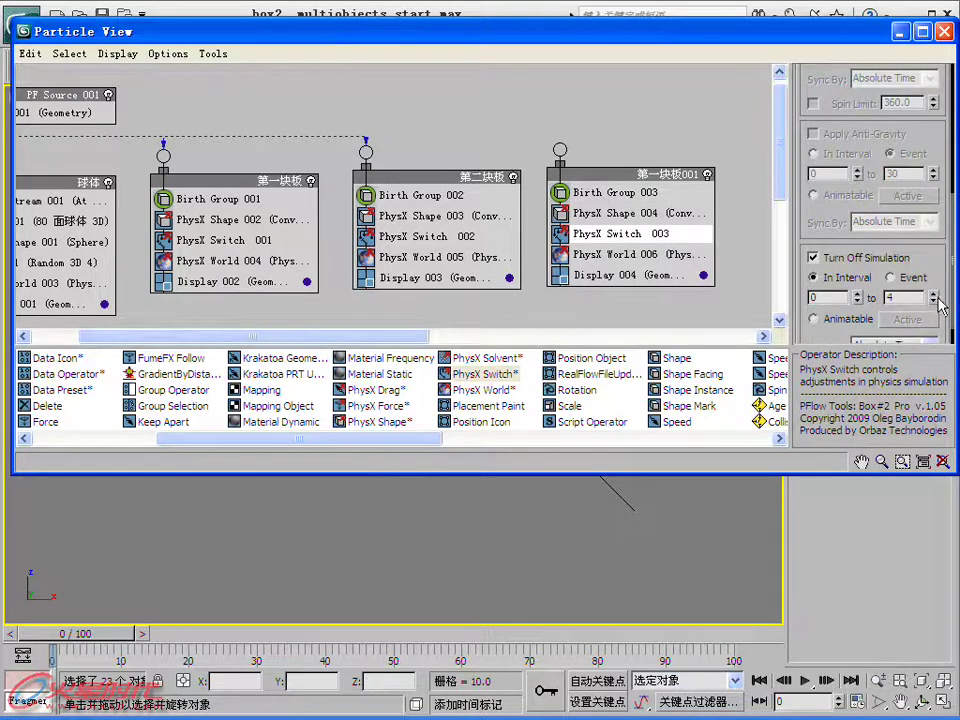
mouse_move(560, 145)
middle_mouse_down()
mouse_move(568, 133)
mouse_move(638, 155)
middle_mouse_up()
mouse_move(256, 123)
left_mouse_down()
mouse_move(39, 137)
mouse_move(40, 145)
left_mouse_up()
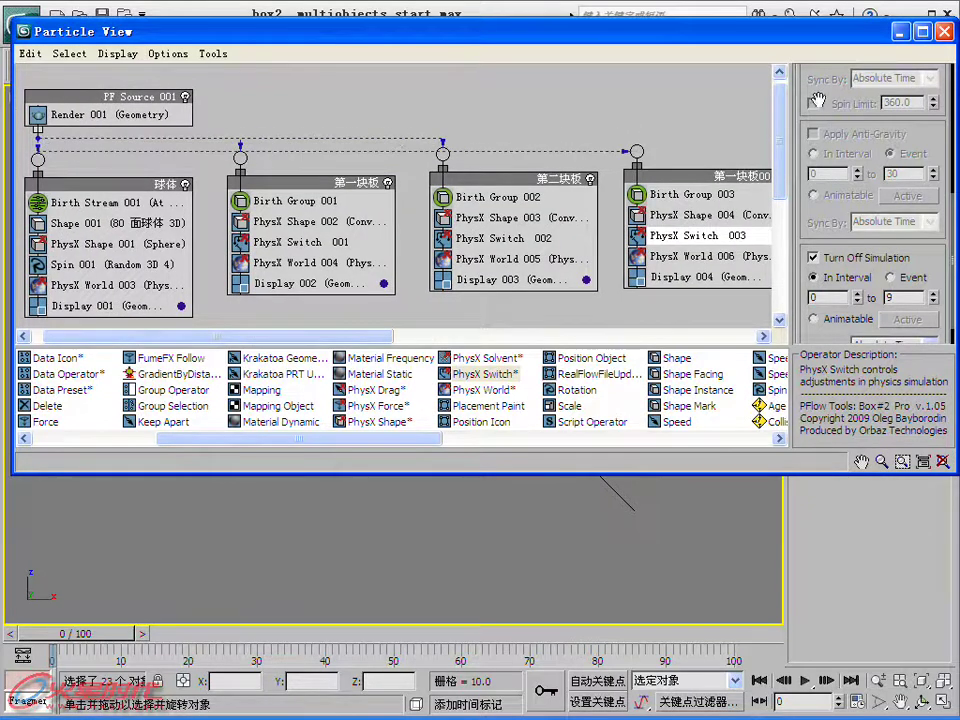
Step: Scrub ahead to watch the slabs shatter and orbit the view to a new angle
left_click(899, 31)
mouse_move(110, 634)
left_mouse_down()
mouse_move(140, 645)
mouse_move(289, 607)
left_mouse_up()
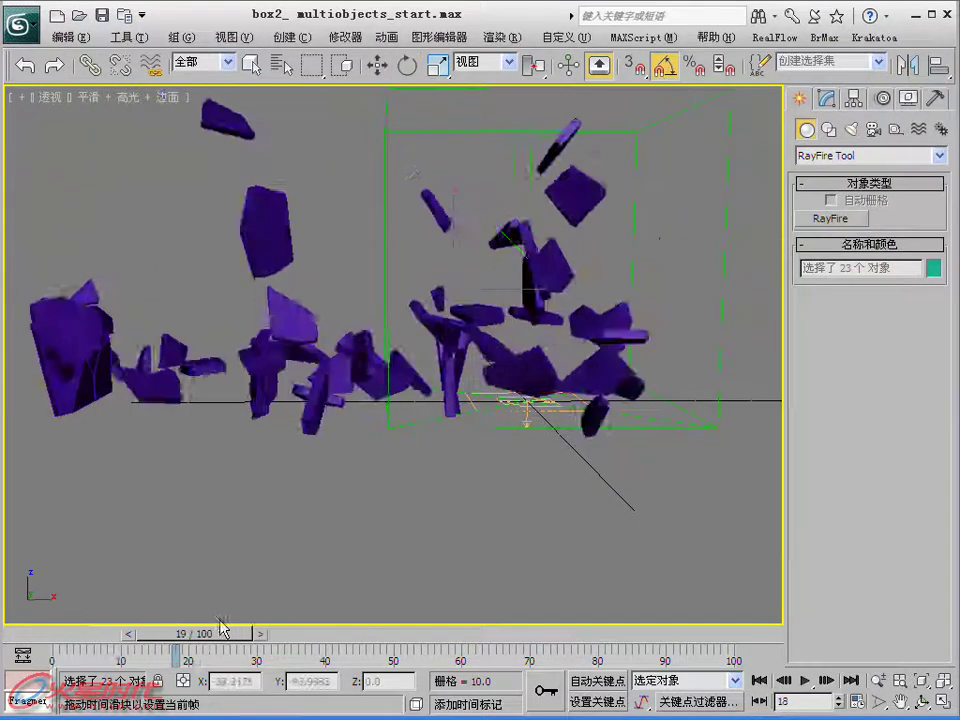
key("e")
mouse_move(456, 497)
middle_mouse_down("alt")
mouse_move(576, 479)
mouse_move(622, 485)
middle_mouse_up("alt")
Step: Rewind, frame the slabs and sphere, and bring up Display 001's colour picker
key("Home")
mouse_move(40, 485)
middle_mouse_down()
mouse_move(339, 525)
mouse_move(328, 523)
middle_mouse_up()
mouse_move(66, 643)
left_mouse_down()
mouse_move(139, 638)
mouse_move(90, 638)
left_mouse_up()
key("e")
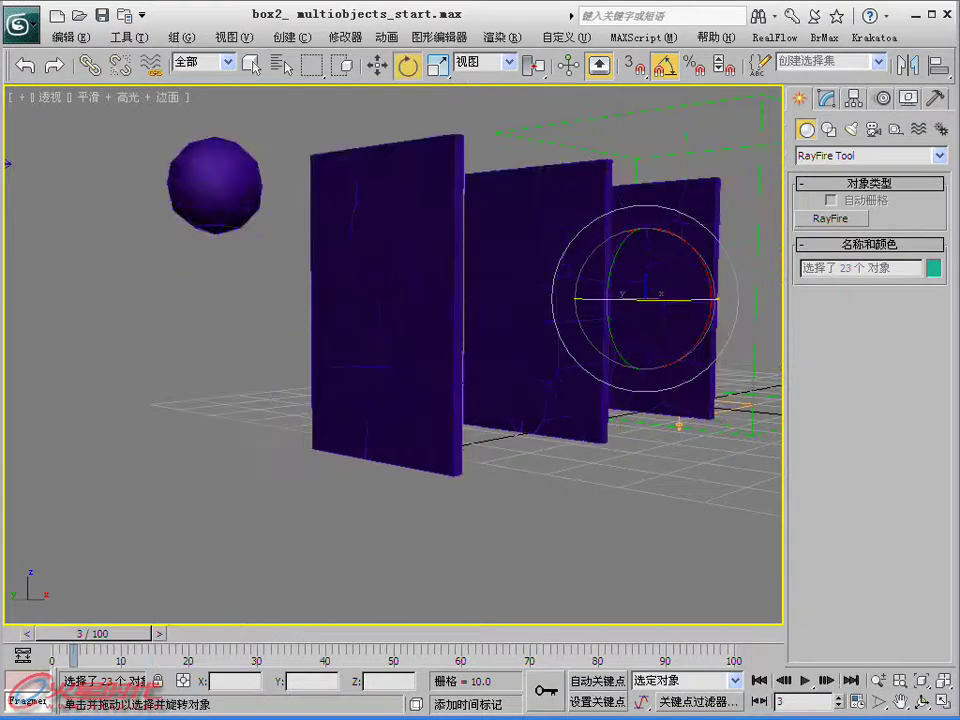
key("6")
left_click(181, 305)
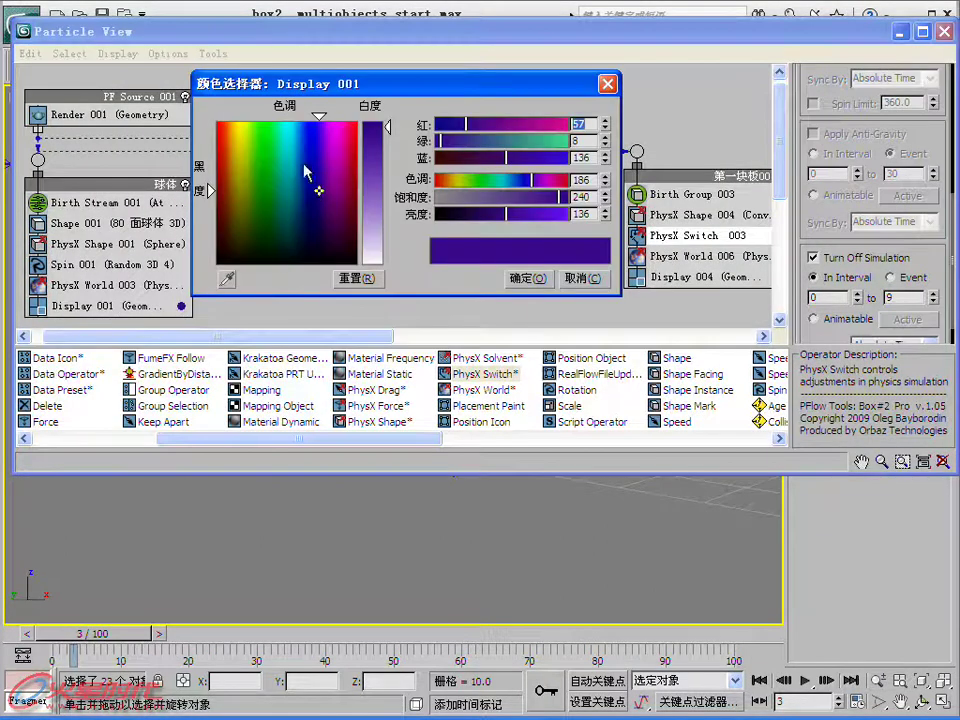
Step: Set Display 001 to yellow (227, 199, 8) and play the animation to watch the shatter
left_click_drag(256, 167, 236, 138)
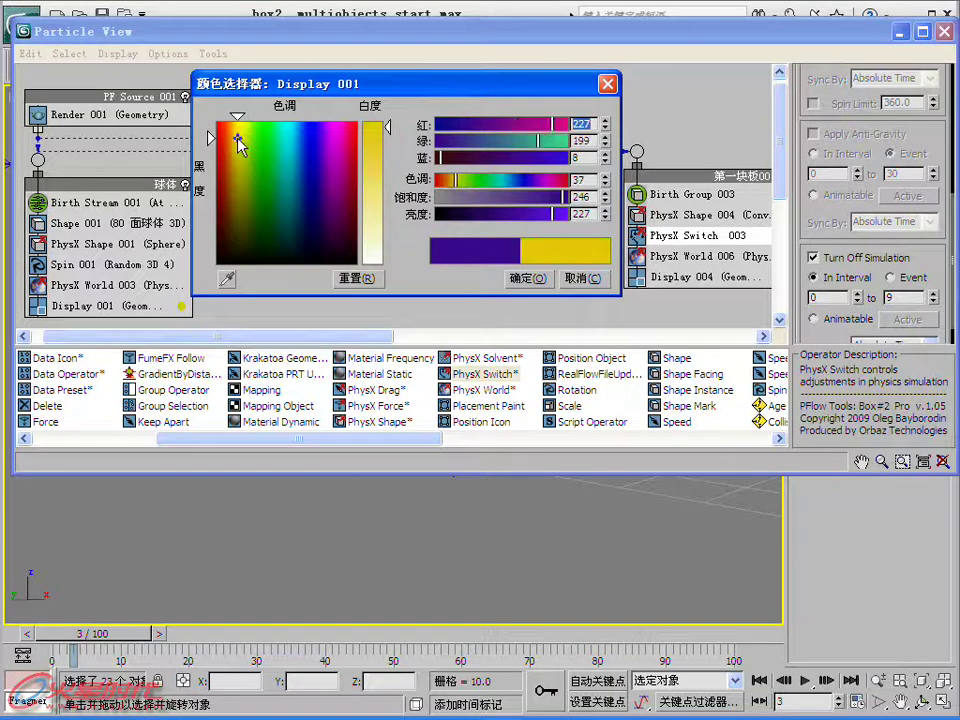
left_click(521, 280)
left_click(901, 37)
left_click(805, 680)
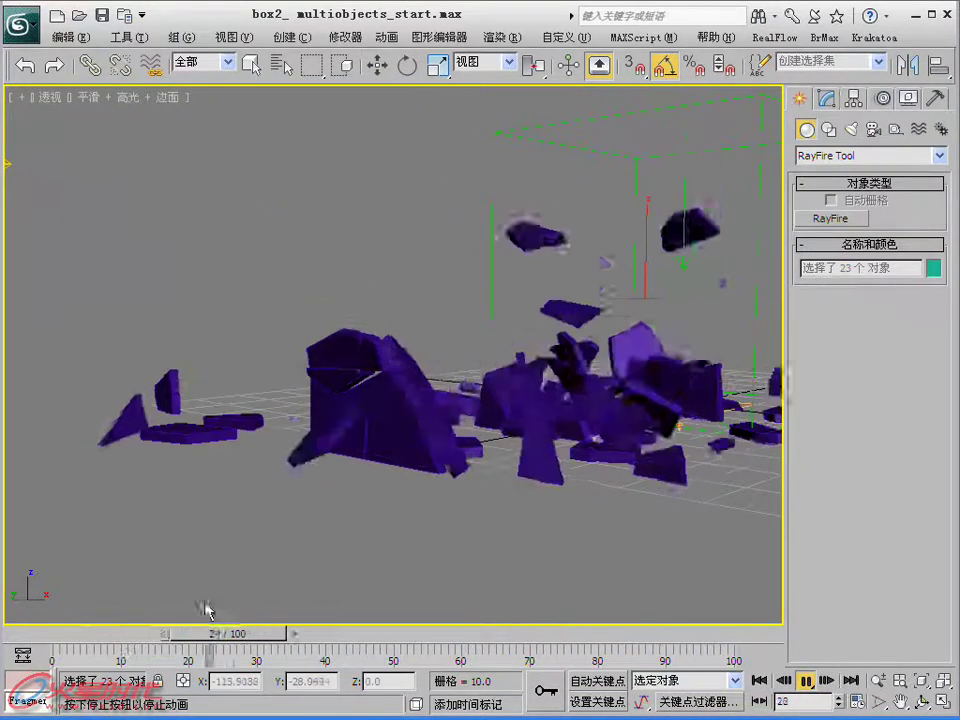
Step: Stop playback early and inspect the PhysX Switch 001, 002 and 003 settings
left_click_drag(90, 637, 195, 637)
key("e")
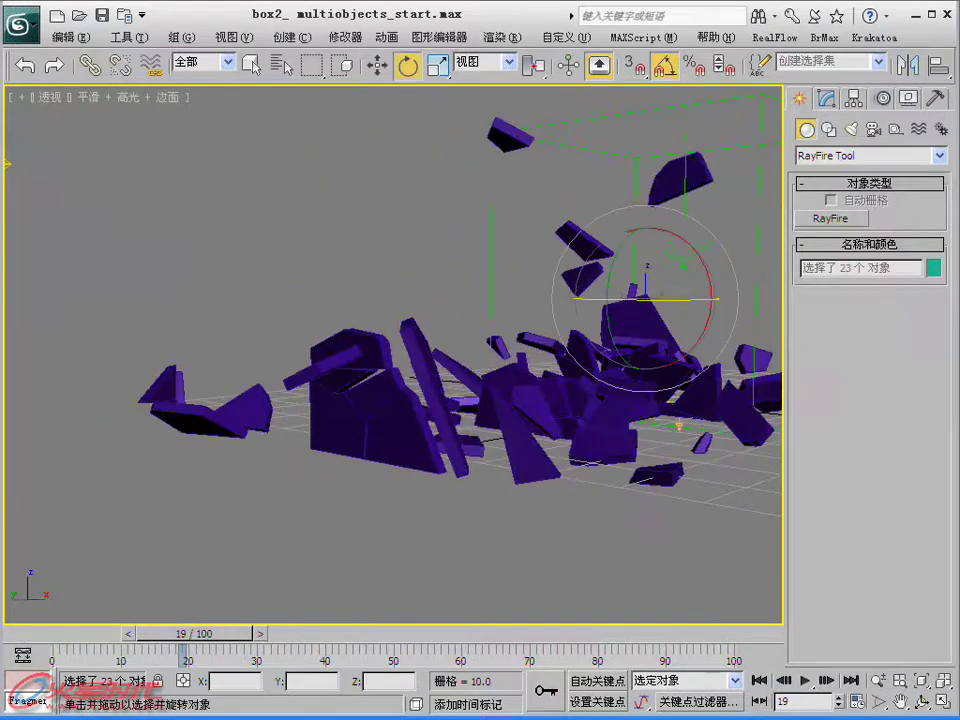
key("6")
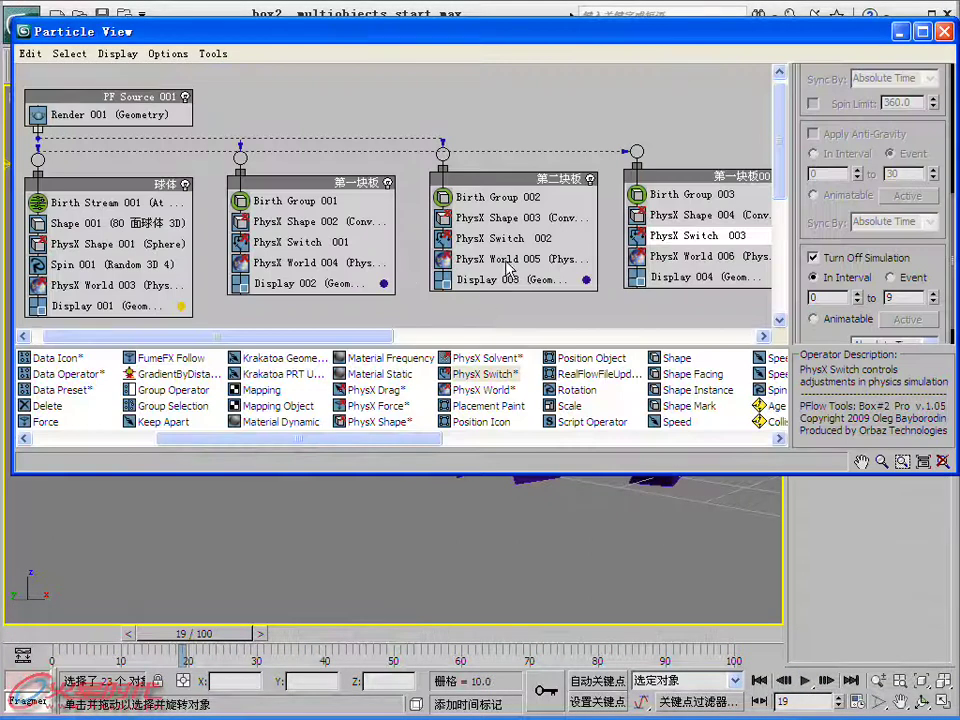
left_click(509, 245)
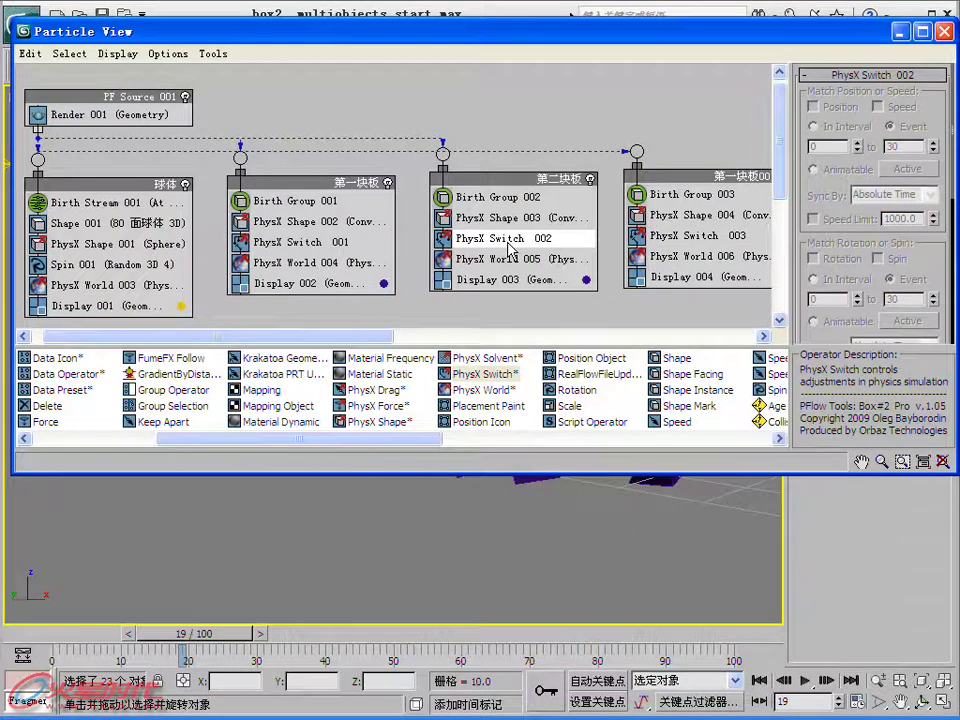
left_click(672, 238)
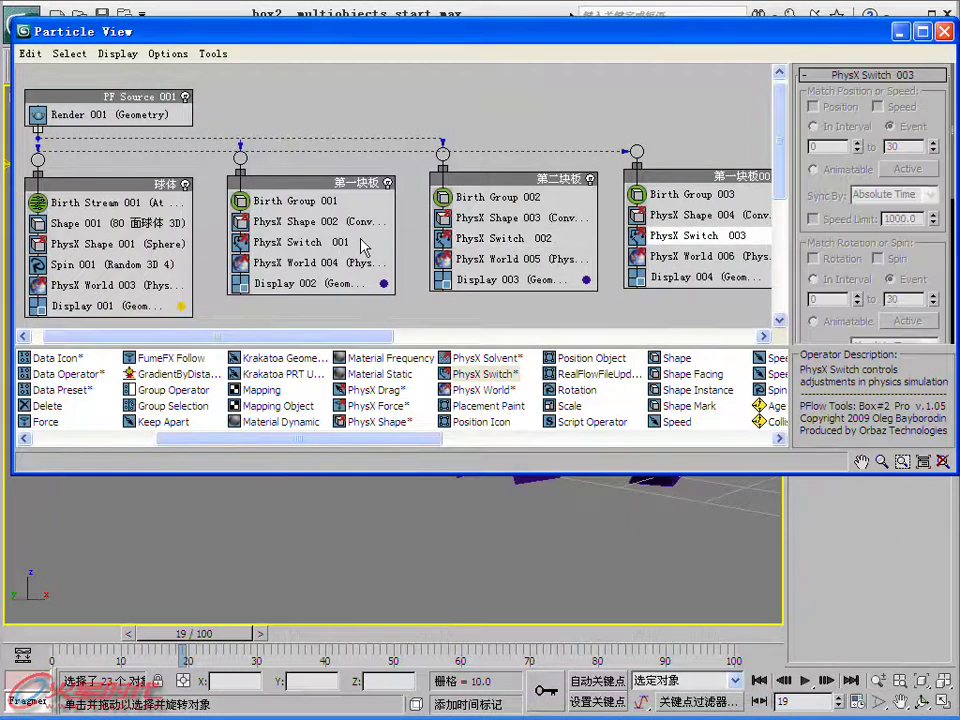
left_click(290, 242)
left_click(680, 236)
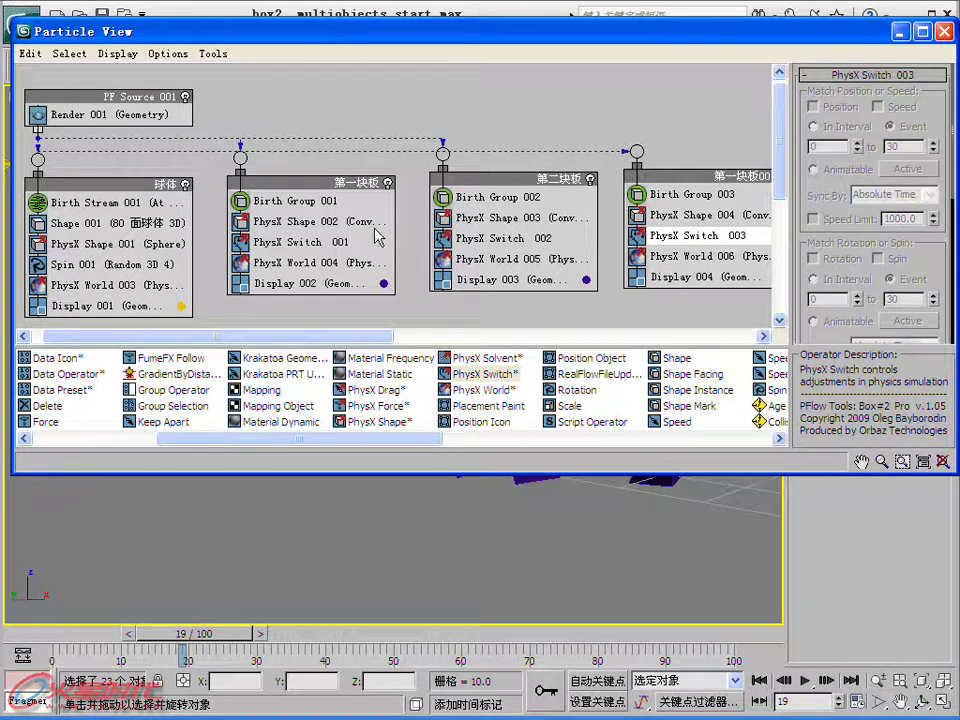
Step: Nudge the 第二块板 and 第一块板001 event boxes into line and minimize Particle View
left_click_drag(490, 183, 487, 185)
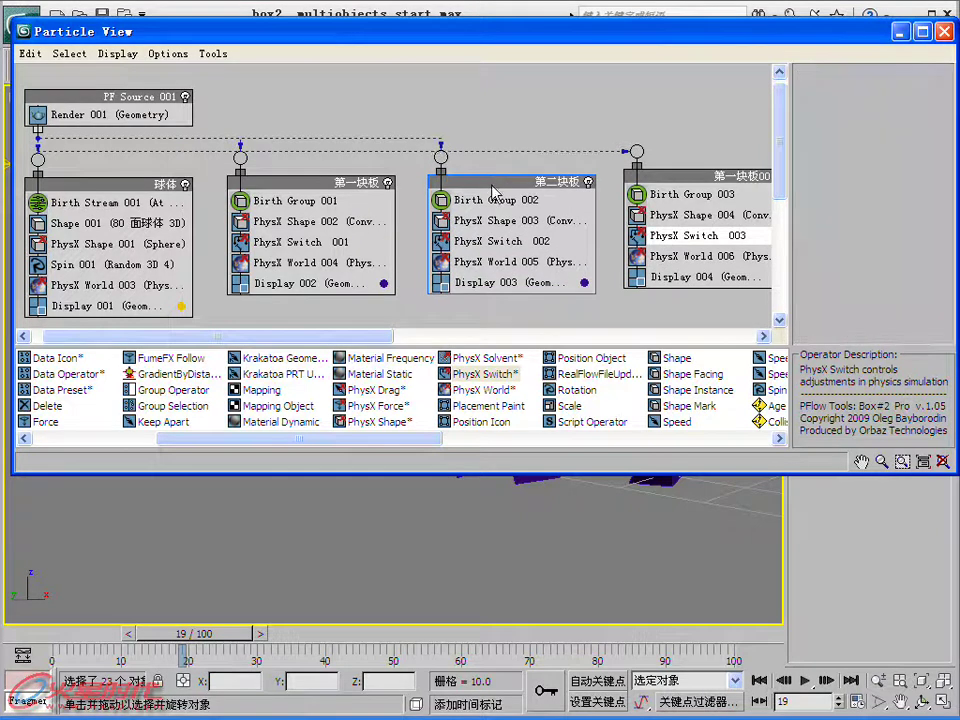
left_click_drag(655, 183, 652, 183)
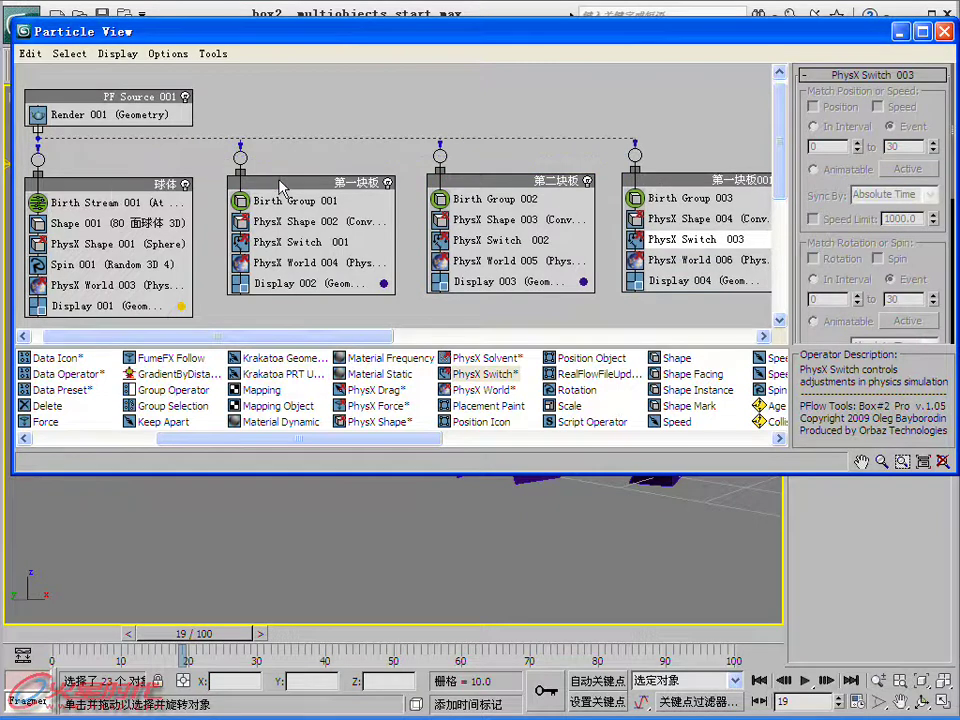
left_click(466, 168)
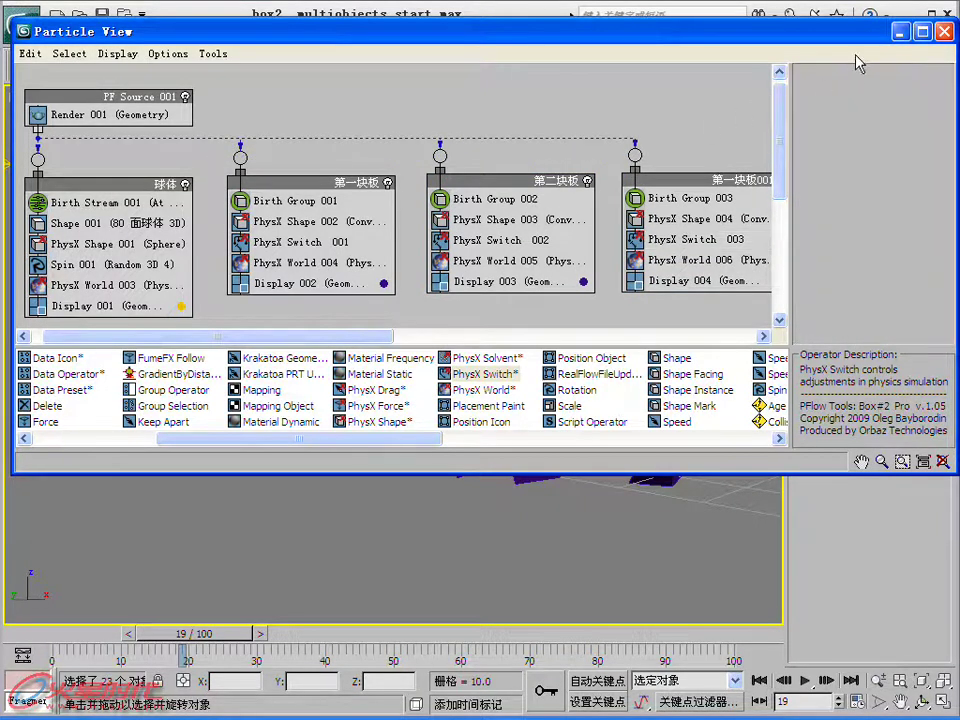
left_click(901, 36)
Step: Scrub the timeline through the mid-shatter debris, then return to frame 1 with the slabs intact
mouse_move(171, 634)
left_mouse_down()
mouse_move(138, 641)
mouse_move(322, 641)
left_mouse_up()
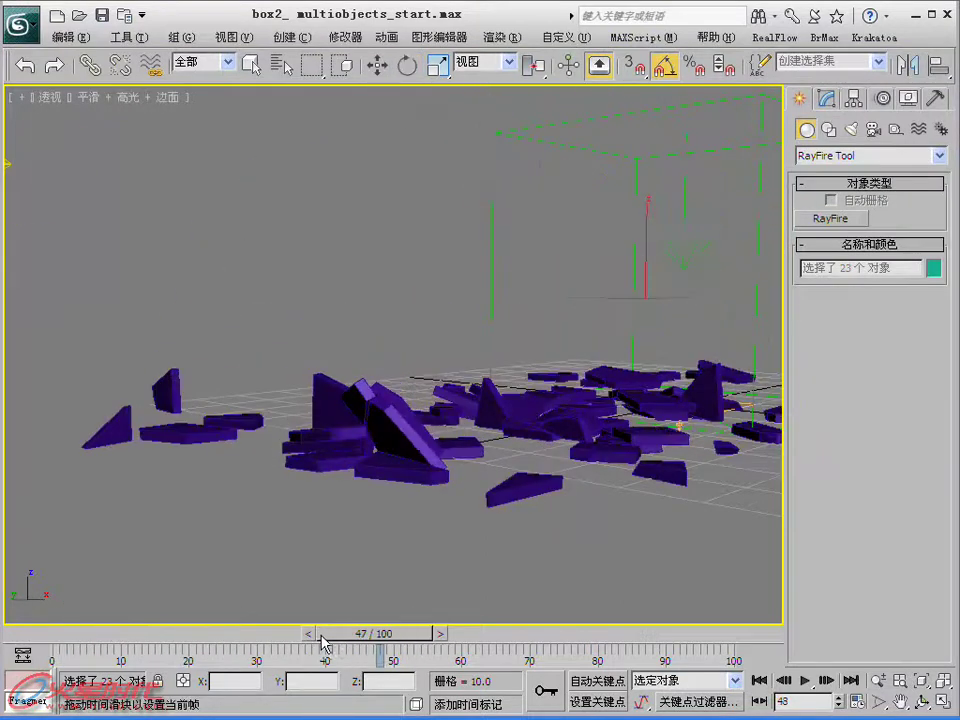
mouse_move(163, 643)
left_mouse_down()
mouse_move(60, 634)
mouse_move(150, 611)
left_mouse_up()
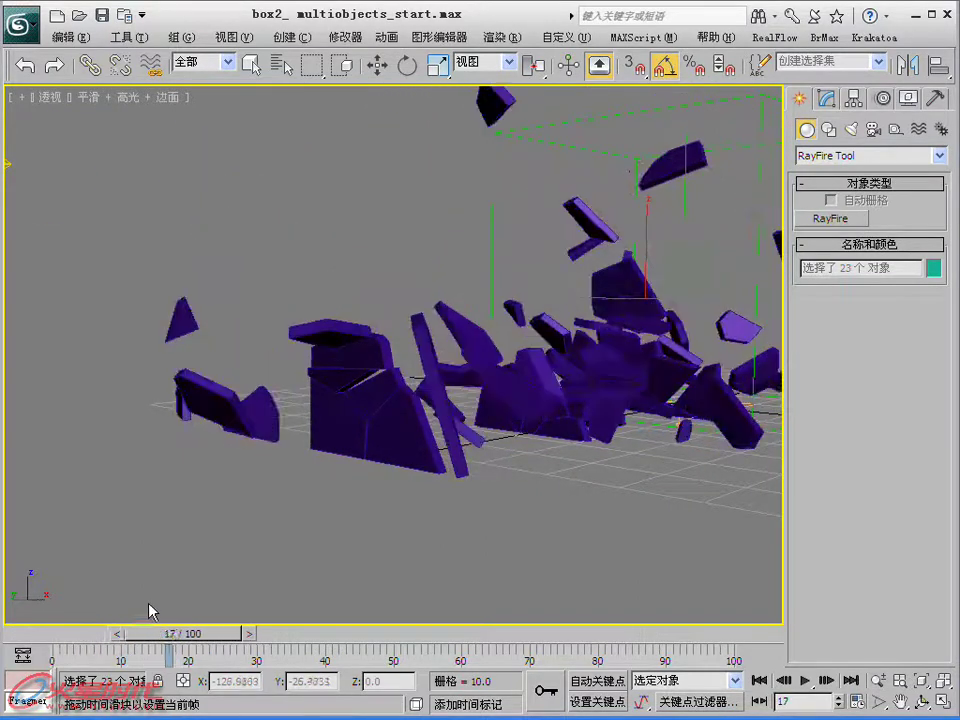
left_click(51, 628)
key("e")
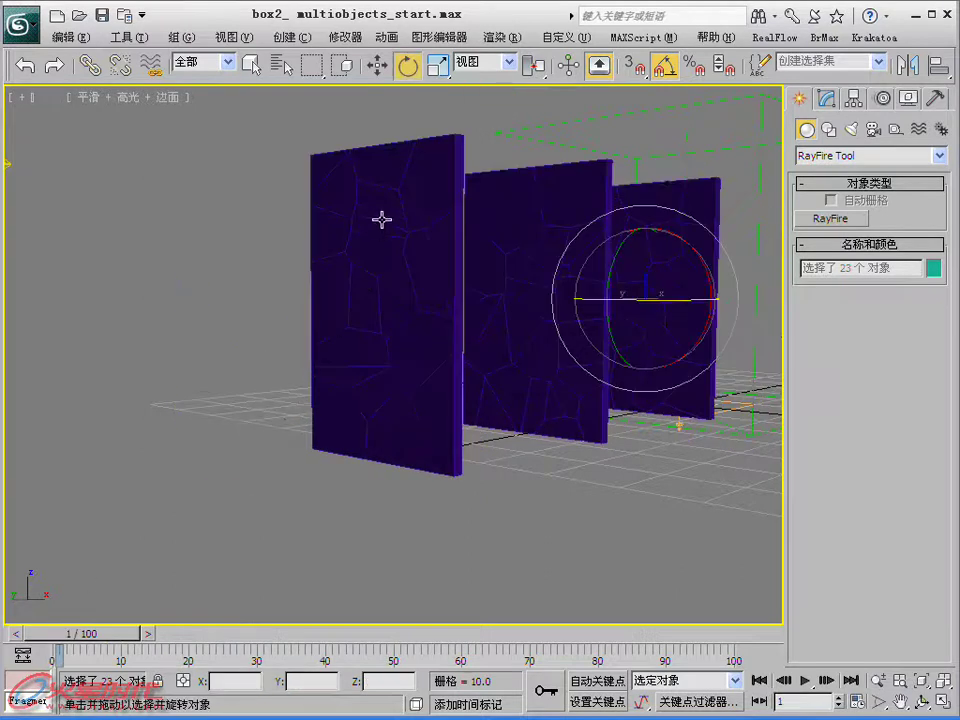
key("x")
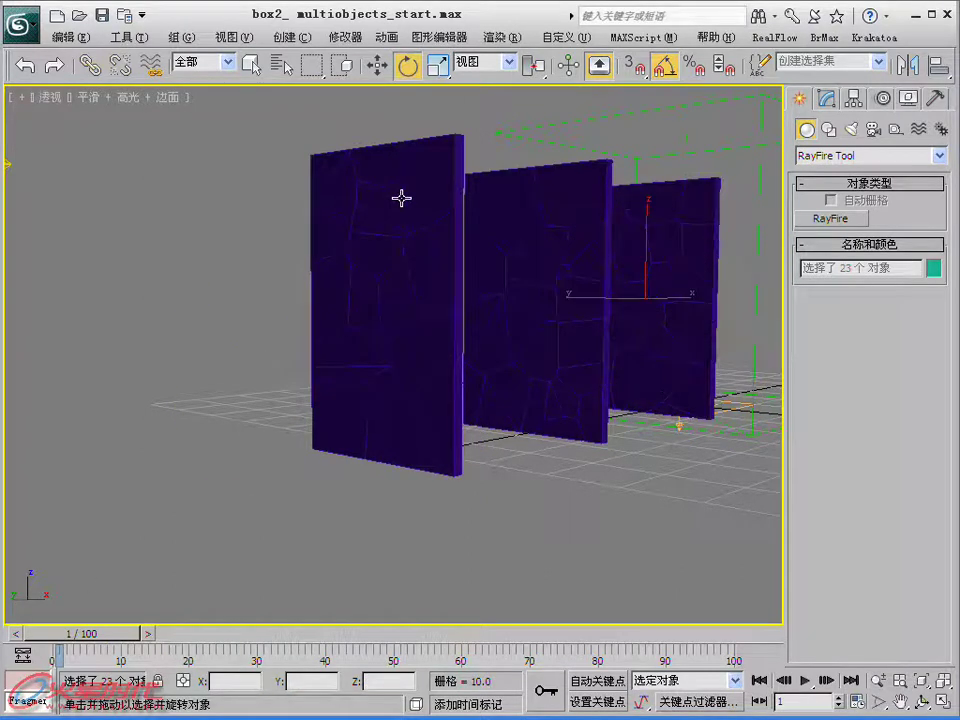
key("x")
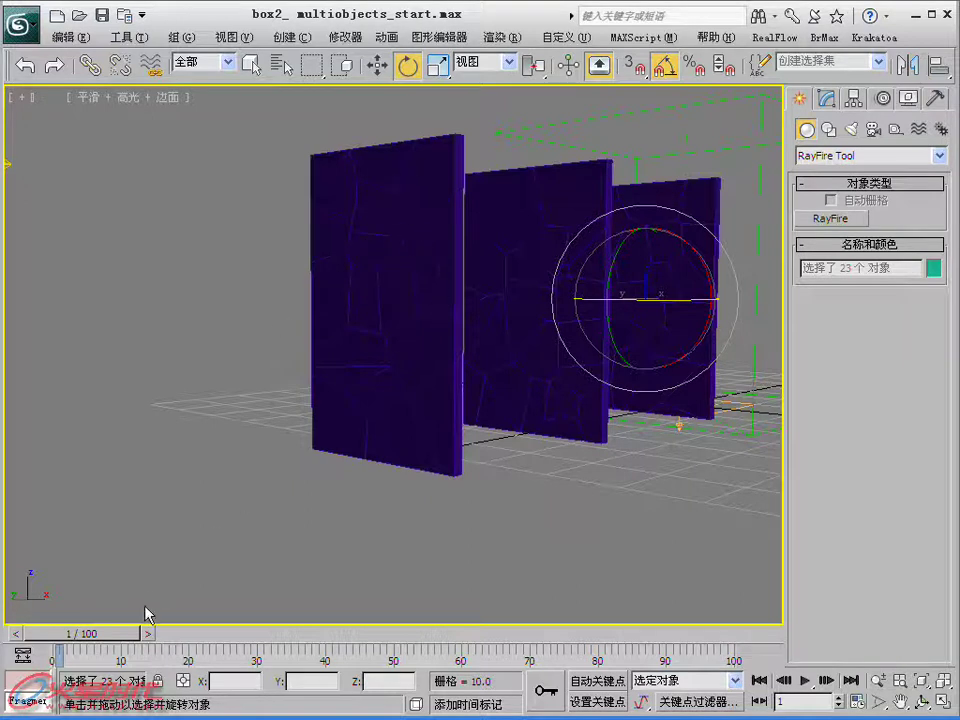
Step: Scrub forward to frame 15 to confirm all three slabs burst into Voronoi fragments
mouse_move(124, 643)
left_mouse_down()
mouse_move(349, 540)
mouse_move(469, 506)
mouse_move(553, 504)
mouse_move(477, 514)
left_mouse_up()
left_click_drag(388, 524, 211, 524)
key("e")
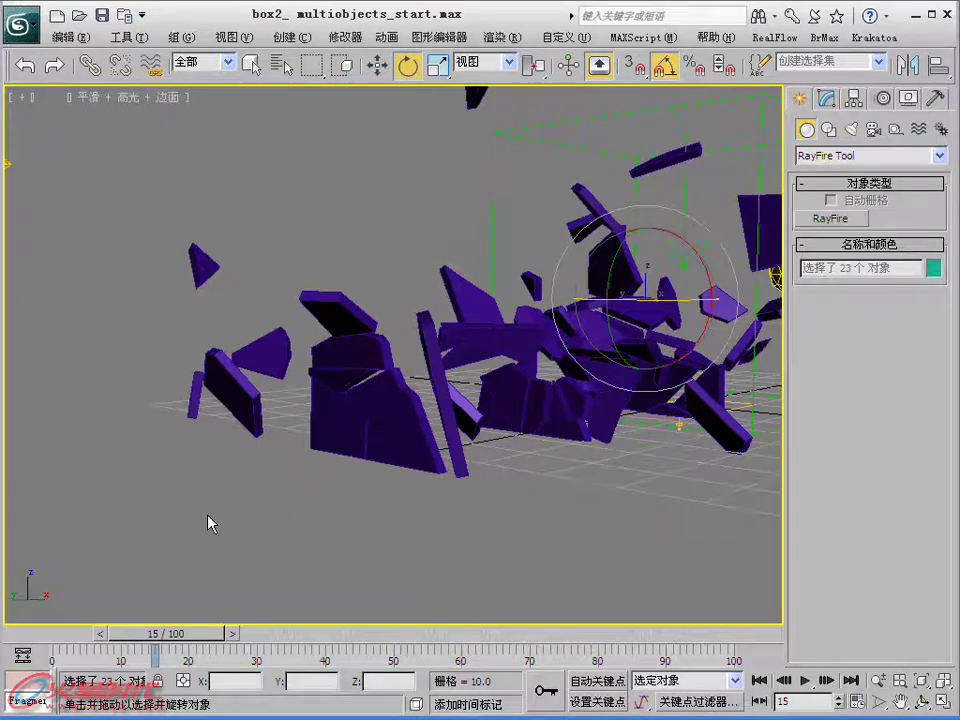